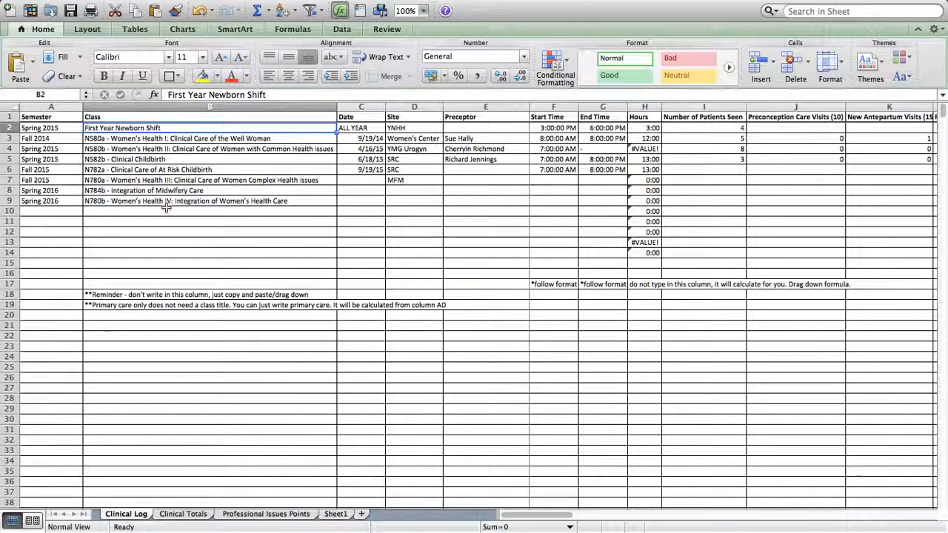
# - Look through the class titles listed in the Clinical Log, from First Year Newborn Shift to N780b
pyautogui.press('Down')
pyautogui.press('Down')
pyautogui.press('Down')
pyautogui.press('Down')
pyautogui.press('Down')
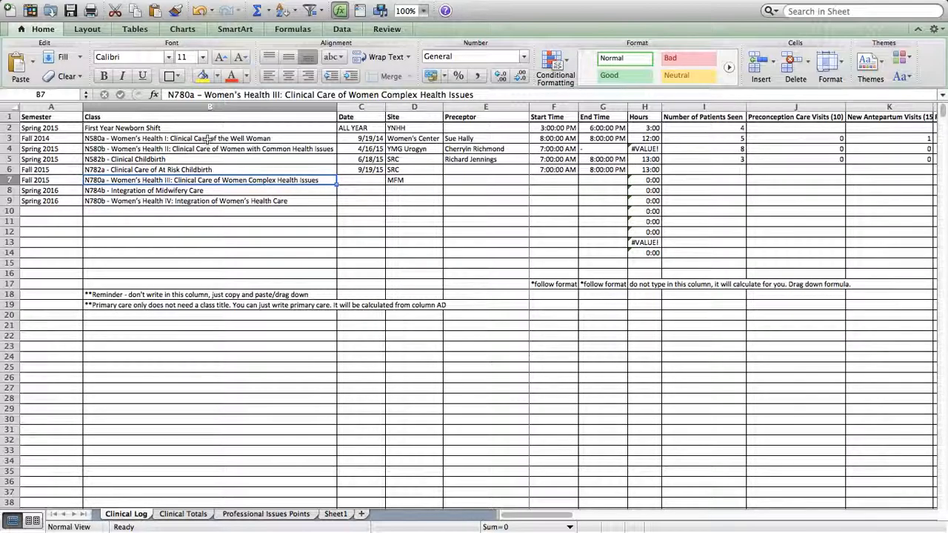
pyautogui.click(184, 129)
pyautogui.moveTo(184, 129); pyautogui.dragTo(178, 201)
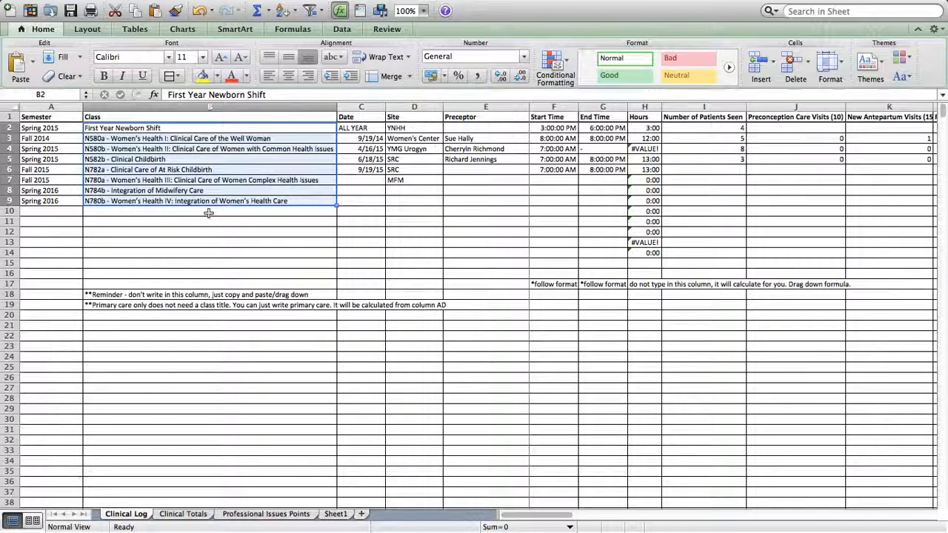
pyautogui.click(208, 214)
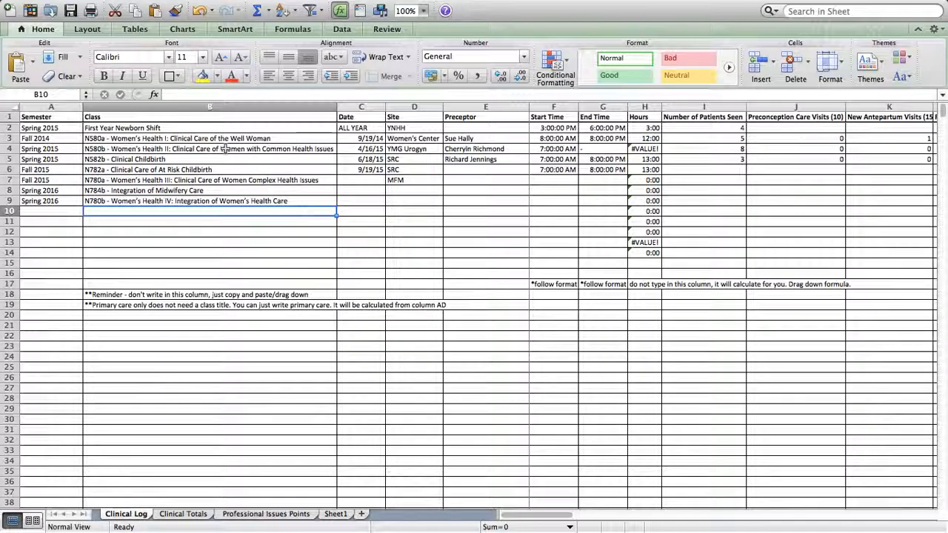
# - Clear the date entry of the First Year Newborn Shift row in the Clinical Log
pyautogui.click(358, 128)
pyautogui.press('BackSpace')
pyautogui.press('Tab')
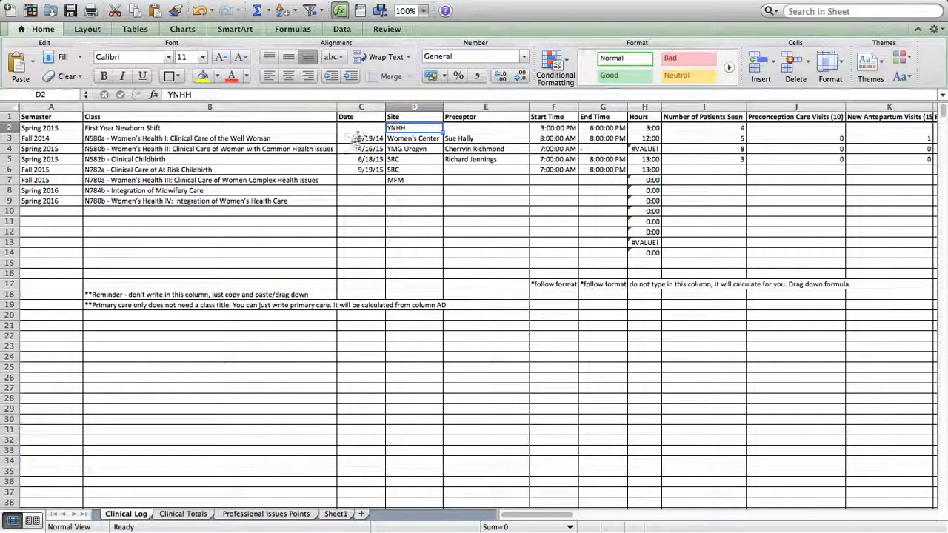
# - Enter 9/11/16 as the date in the N780a - Women's Health III row
pyautogui.click(346, 180)
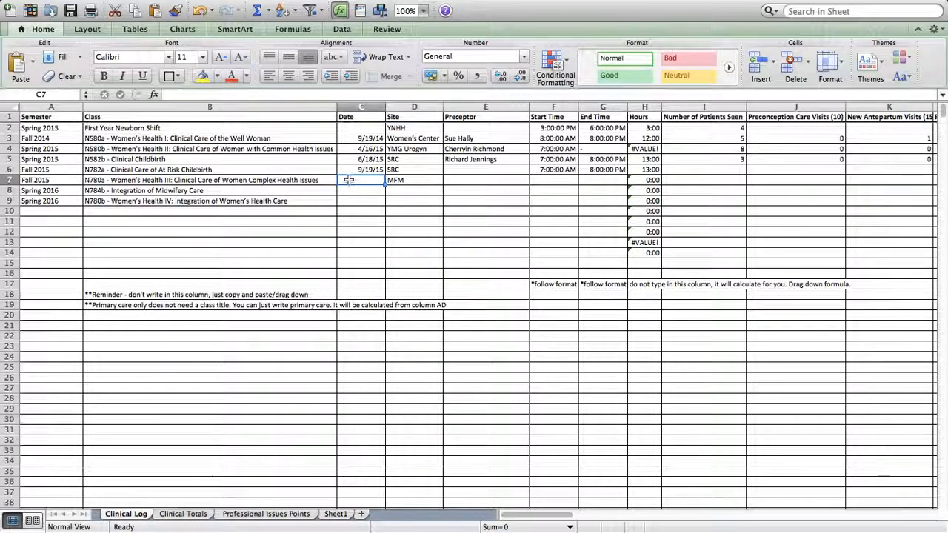
pyautogui.write('9/11/16')
pyautogui.press('Tab')
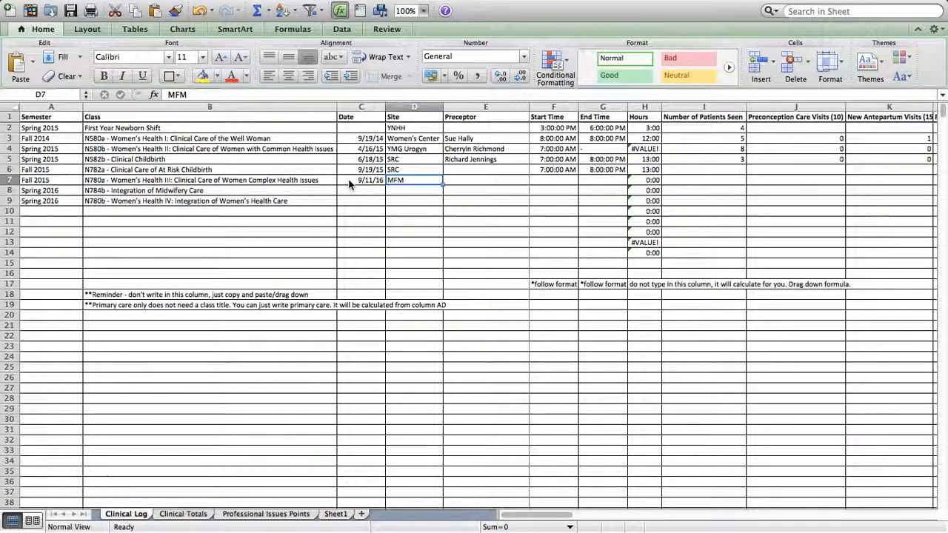
# - Clear the date from the N780a - Women's Health III row
pyautogui.doubleClick(350, 183)
pyautogui.press('BackSpace')
pyautogui.press('Tab')
pyautogui.press('Tab')
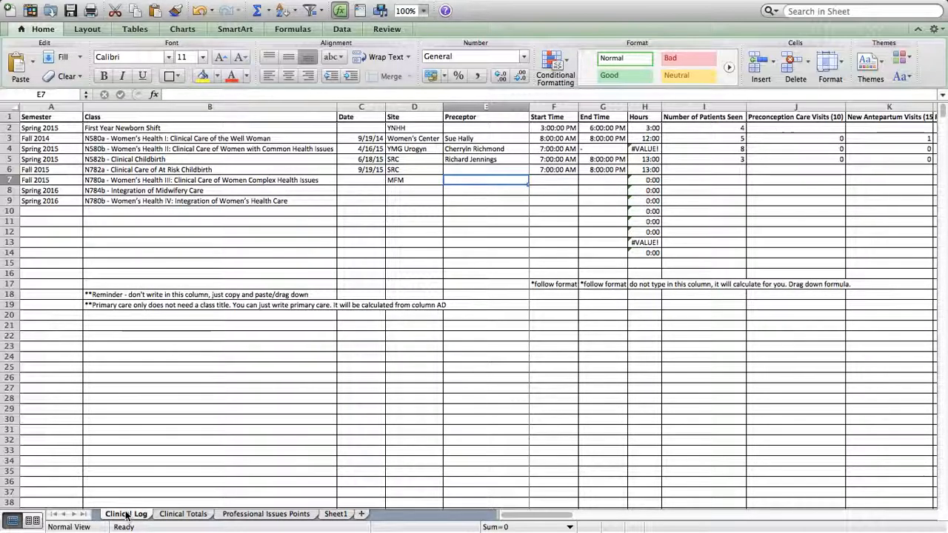
# - Examine the program hours and shifts on the Clinical Totals sheet, including the WH remaining formulas, Newborn Hours and Total Clinical Hours
pyautogui.click(177, 513)
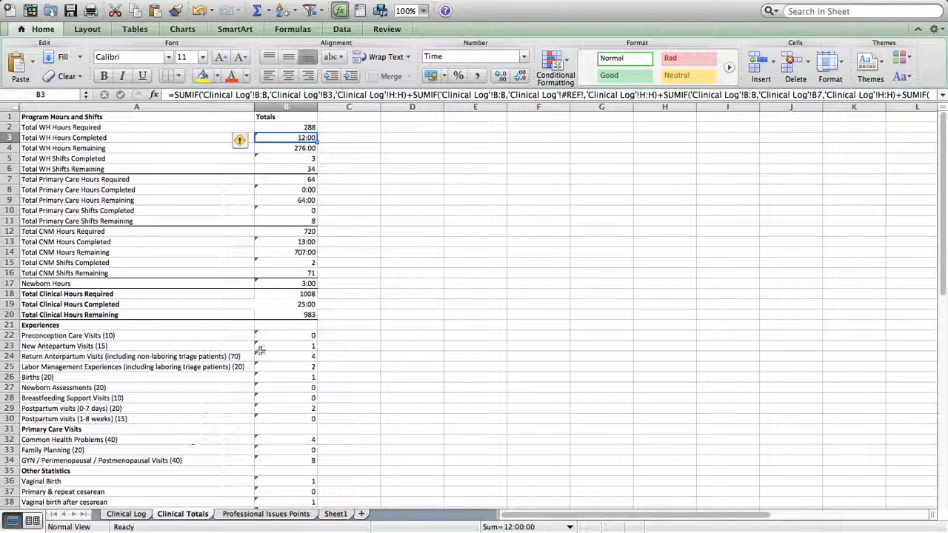
pyautogui.click(343, 296)
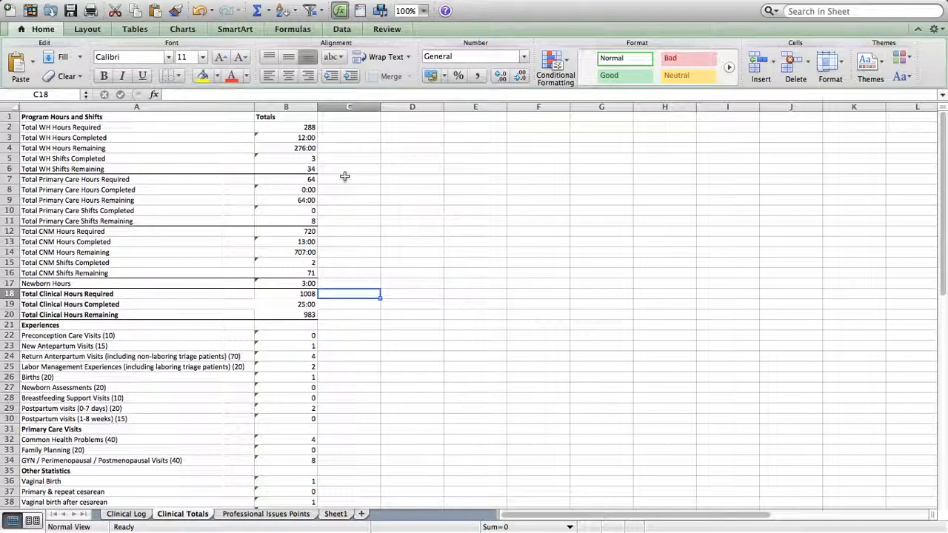
pyautogui.click(282, 148)
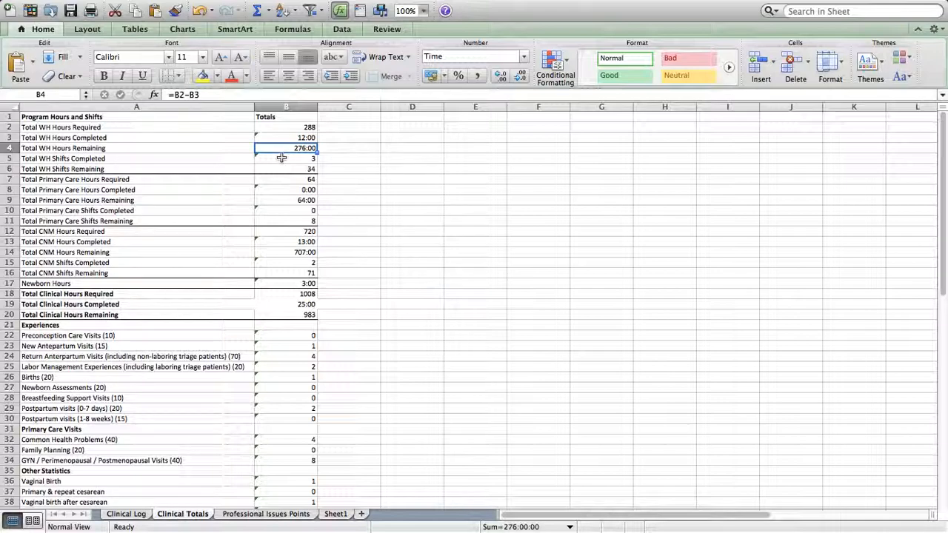
pyautogui.click(278, 169)
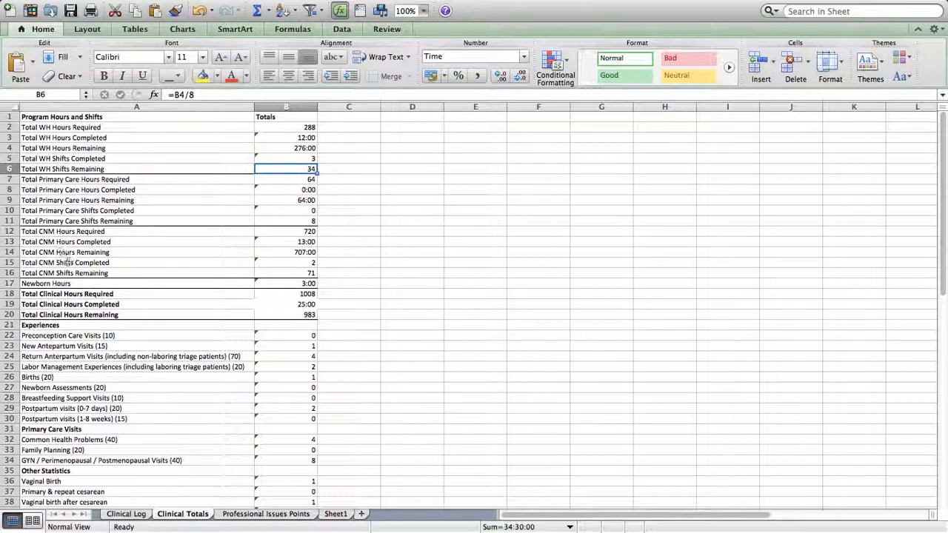
pyautogui.click(268, 283)
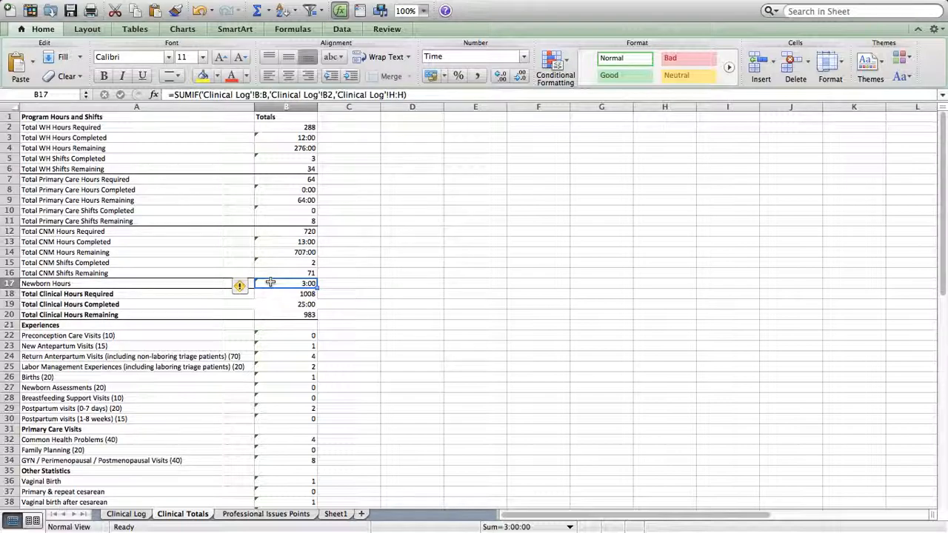
pyautogui.click(182, 387)
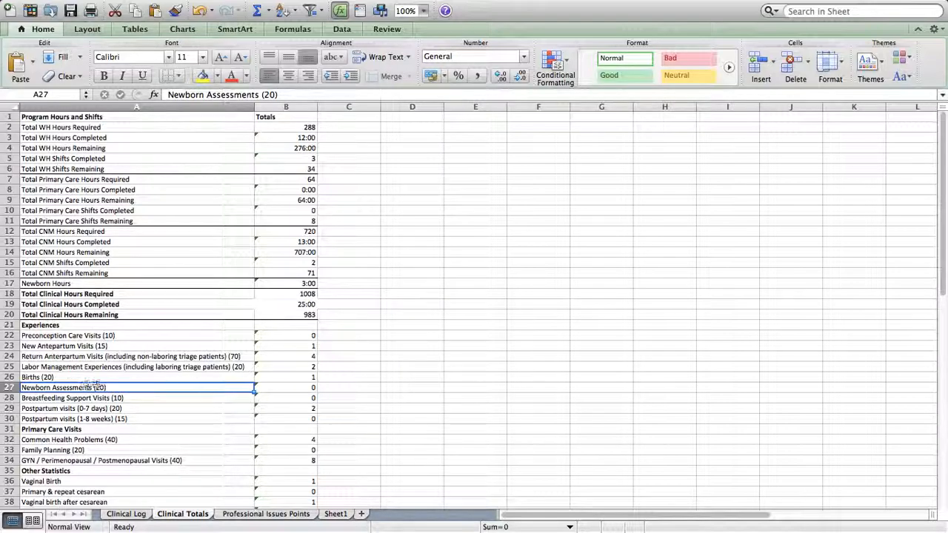
pyautogui.click(220, 280)
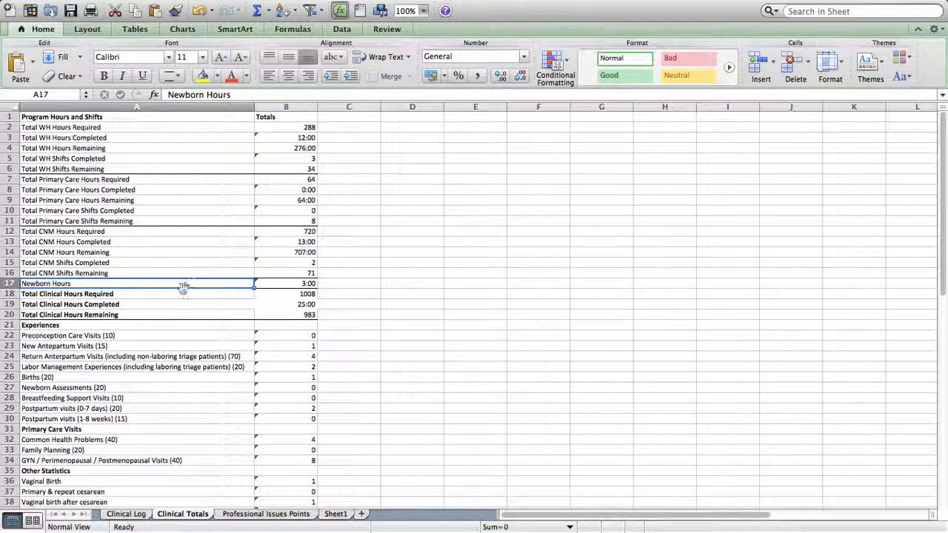
pyautogui.click(277, 283)
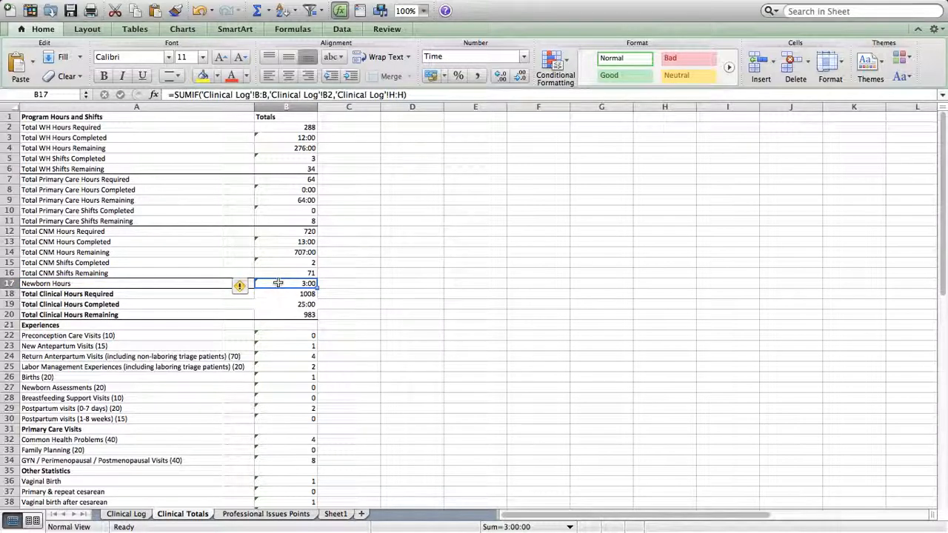
pyautogui.moveTo(205, 295); pyautogui.dragTo(273, 314)
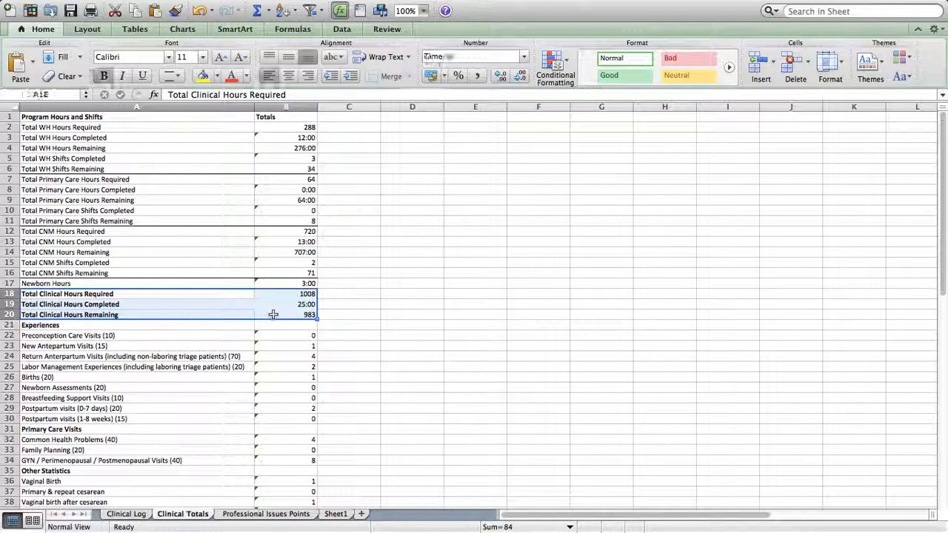
pyautogui.click(141, 305)
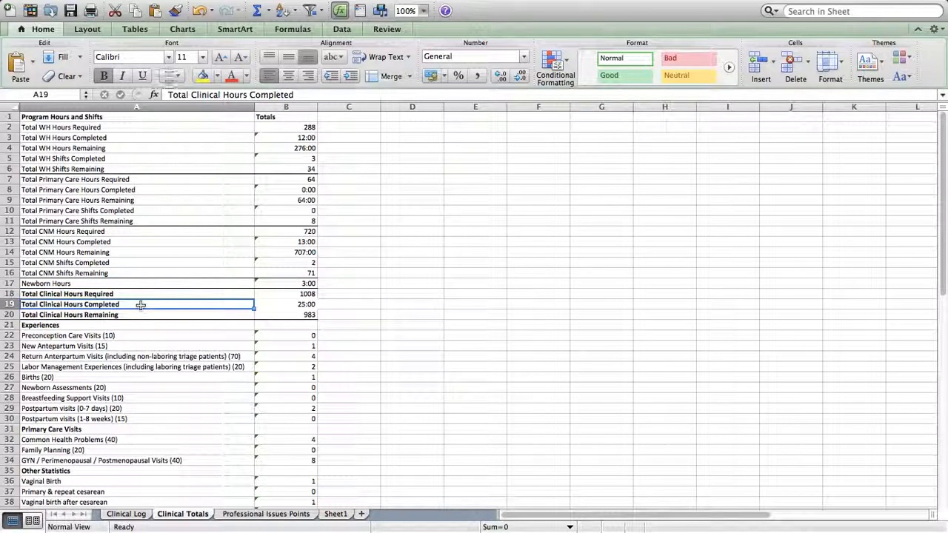
# - Review the Experiences, Primary Care Visits and Other Statistics sections of the Clinical Totals sheet
pyautogui.scroll(-3, 151, 369)
pyautogui.scroll(-2, 151, 369)
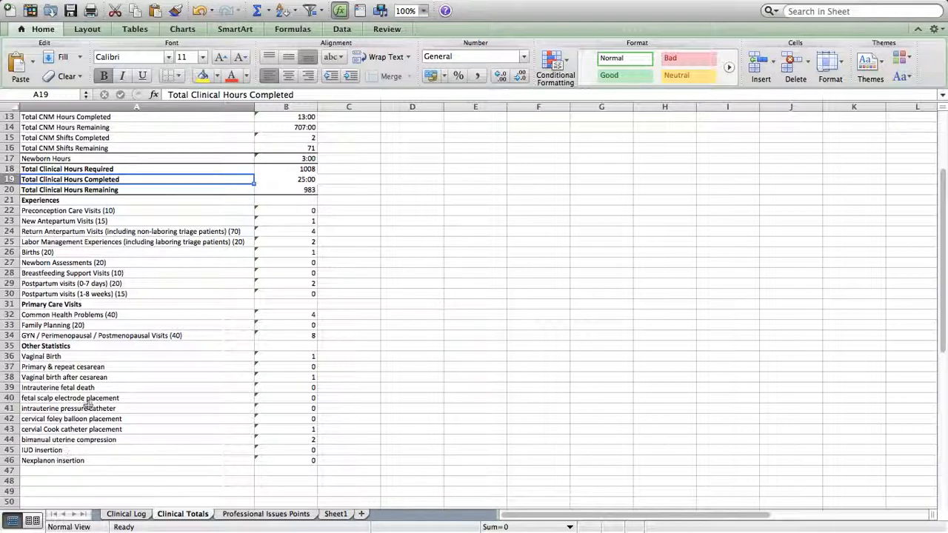
pyautogui.scroll(4, 87, 404)
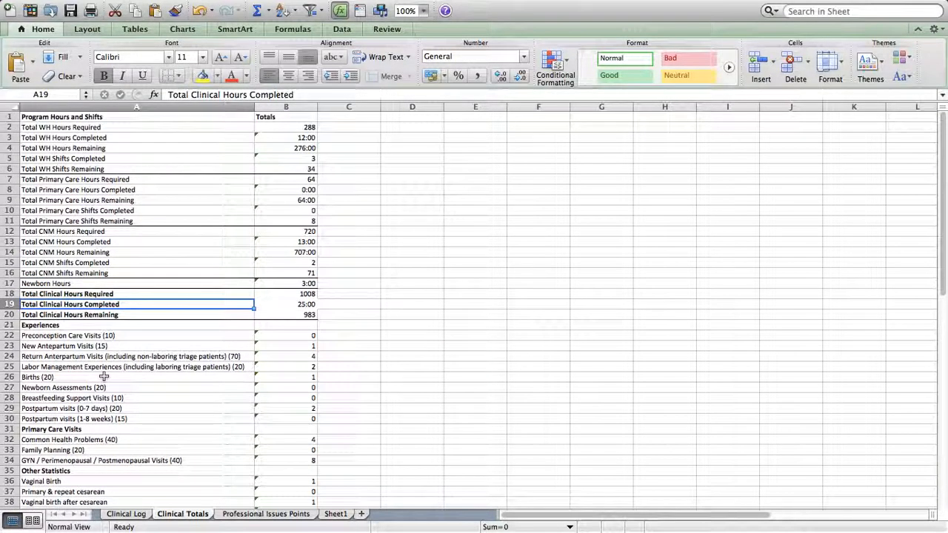
pyautogui.click(103, 377)
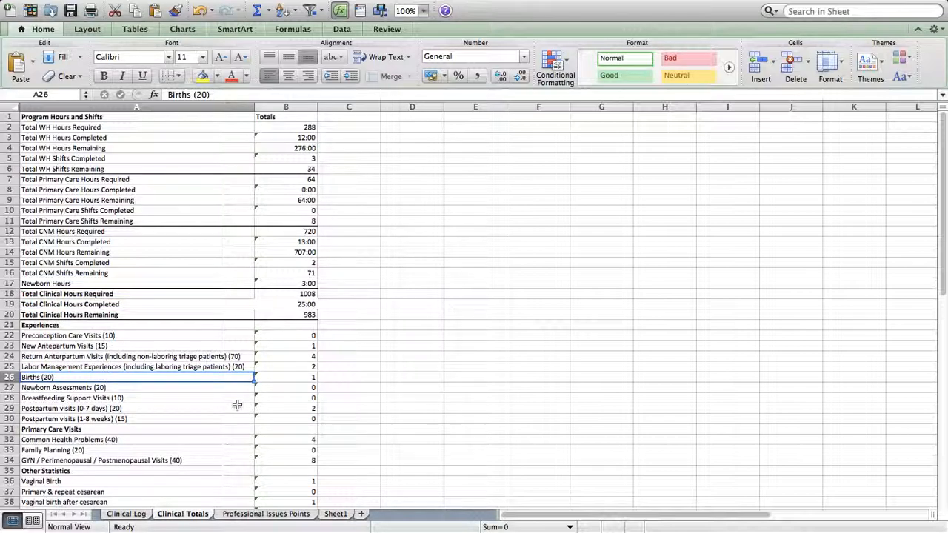
# - On the Clinical Log sheet, insert a blank row above the N784b - Integration of Midwifery Care row
pyautogui.click(125, 514)
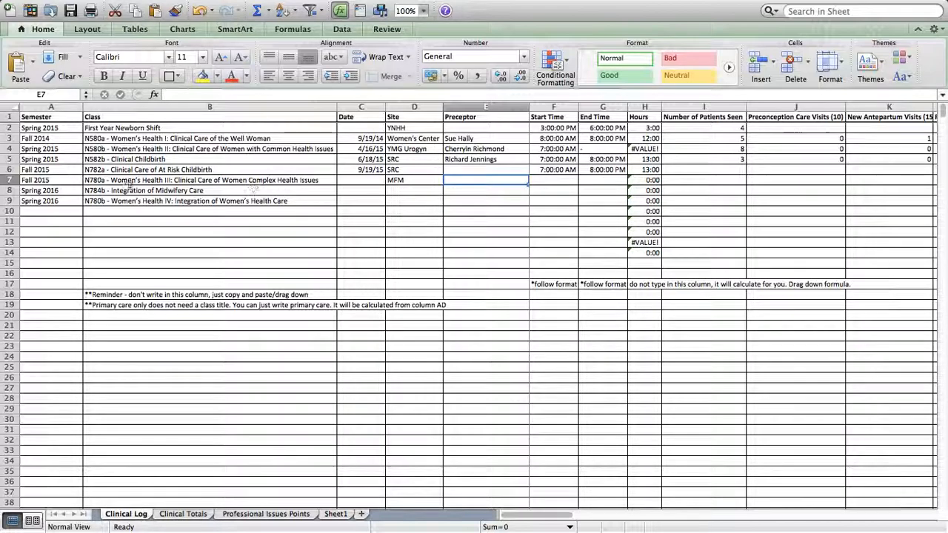
pyautogui.click(9, 190)
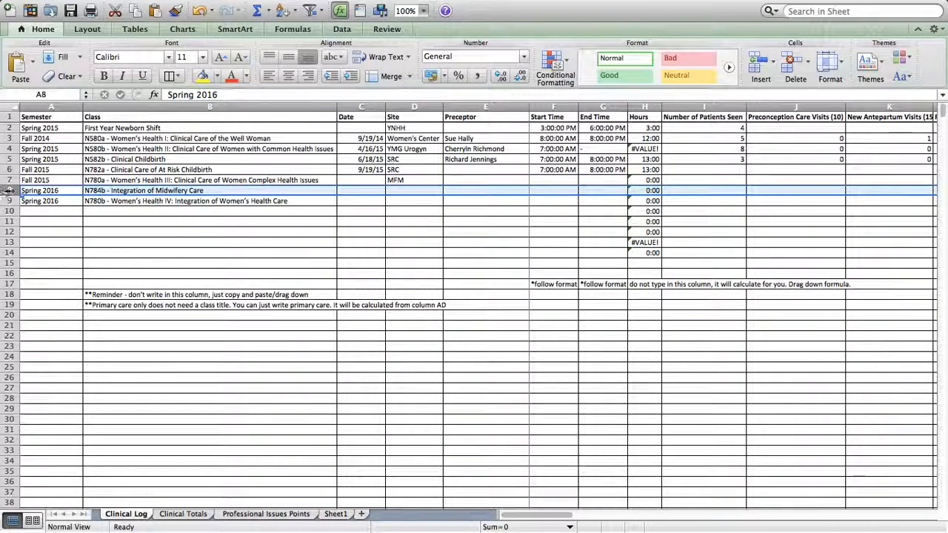
pyautogui.rightClick(6, 193)
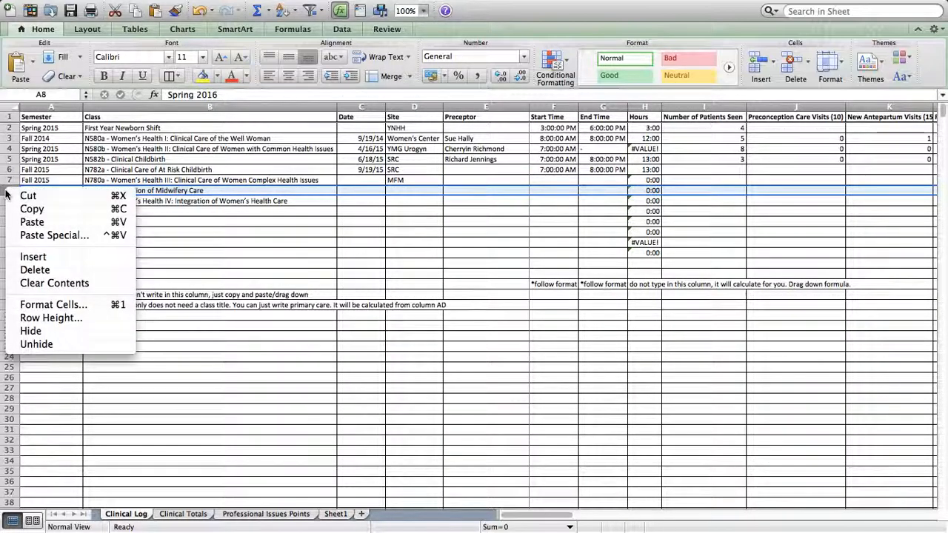
pyautogui.click(33, 257)
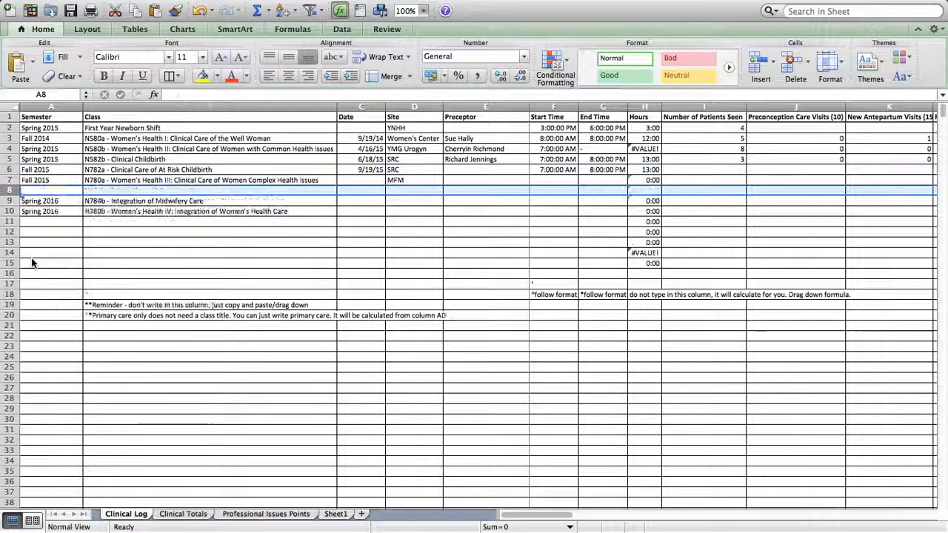
# - Enter Fall 2015 as the semester in the new blank row 8
pyautogui.click(6, 201)
pyautogui.click(8, 191)
pyautogui.click(33, 190)
pyautogui.click(9, 190)
pyautogui.click(30, 191)
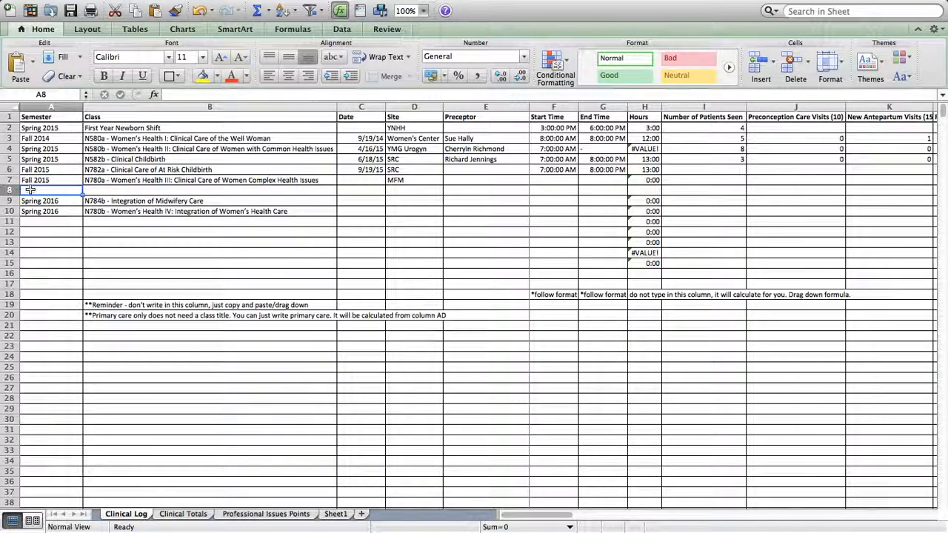
pyautogui.write('Fal')
pyautogui.press('Down')
pyautogui.press('Down')
pyautogui.press('Tab')
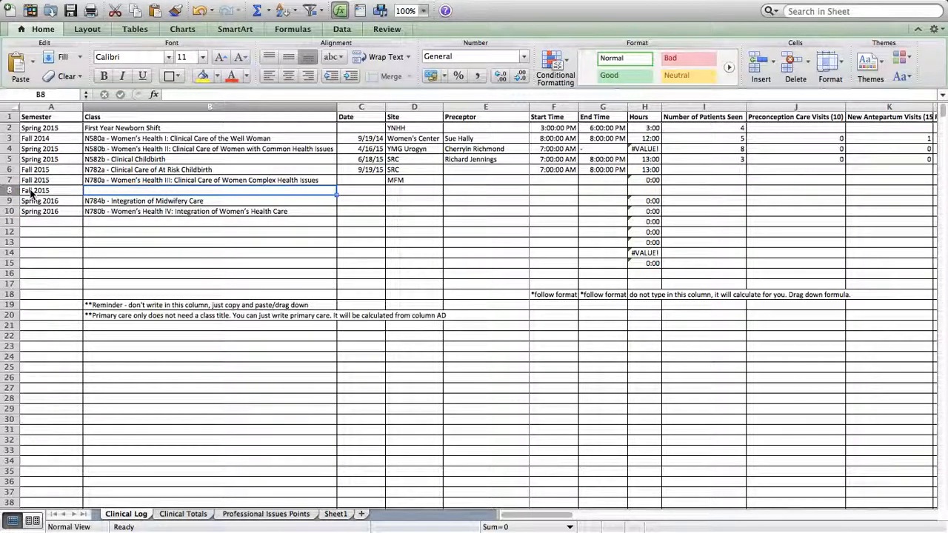
# - Try to copy and paste the N780a class title from row 7 into row 8
pyautogui.click(302, 175)
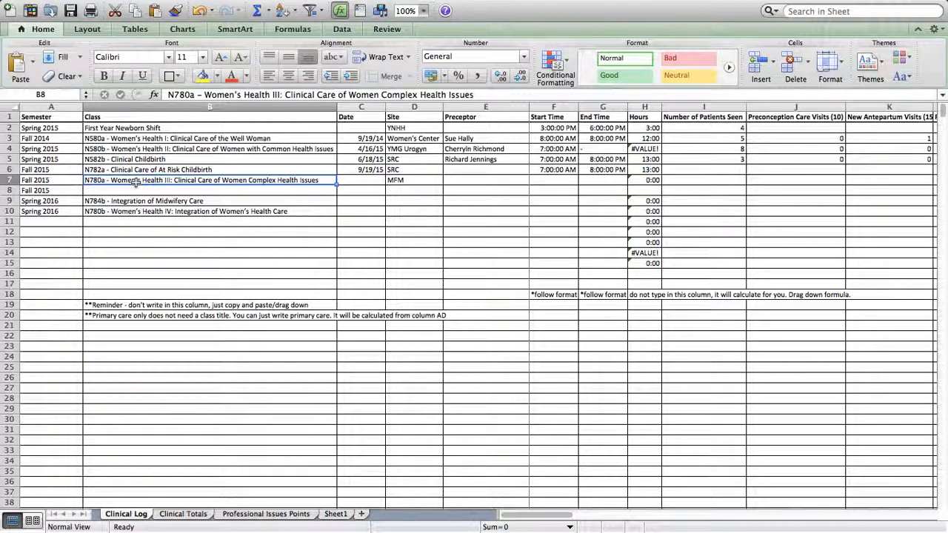
pyautogui.press('cmd+c')
pyautogui.click(305, 191)
pyautogui.press('cmd+v')
pyautogui.press('cmd+z')
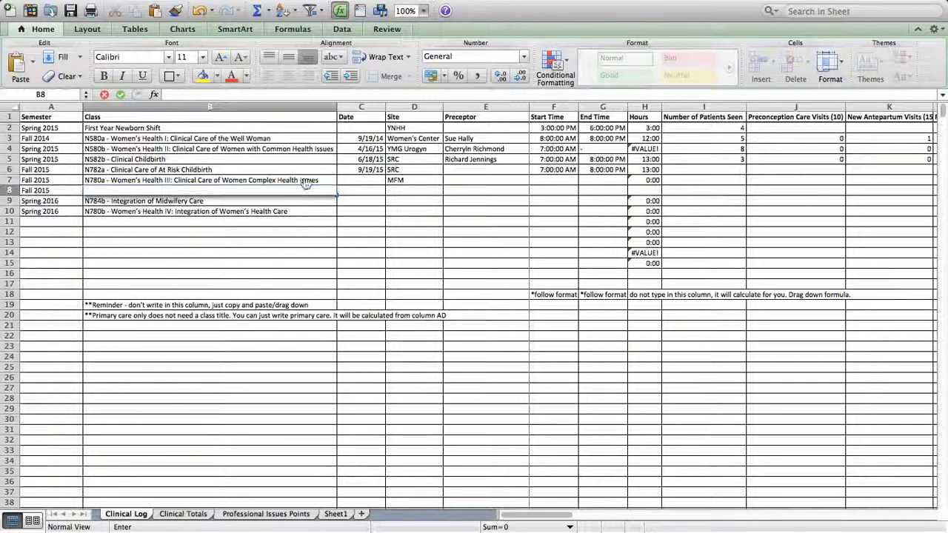
# - Fill the N780a - Women's Health III class title down from B7 into B8
pyautogui.click(314, 181)
pyautogui.moveTo(335, 186); pyautogui.dragTo(334, 194)
pyautogui.click(322, 191)
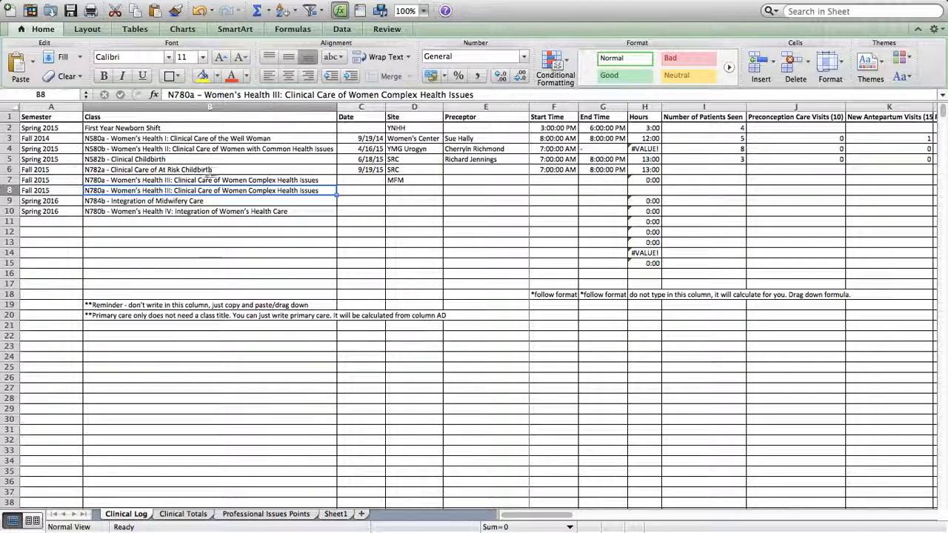
pyautogui.click(214, 183)
pyautogui.click(214, 192)
# - Enter 9/24/15 as the date in row 8
pyautogui.press('Tab')
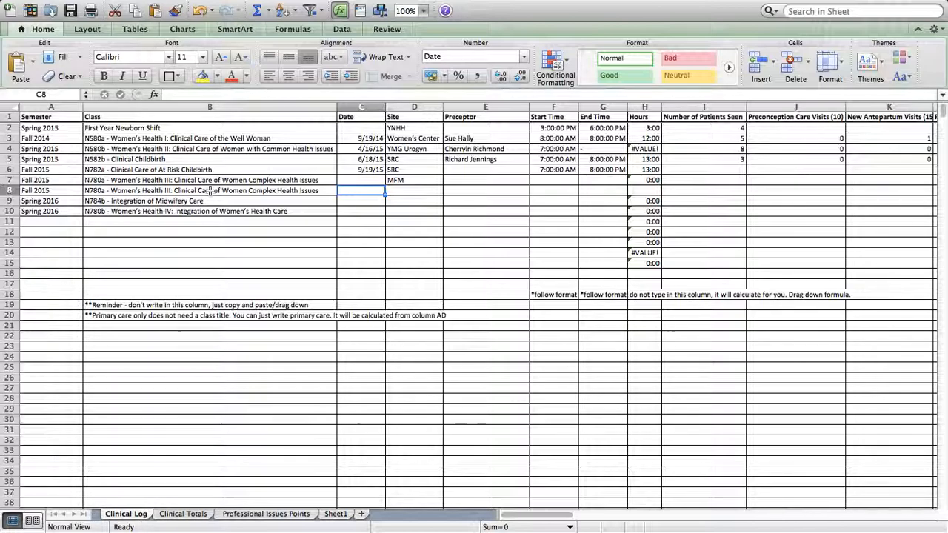
pyautogui.write('9/24/15')
pyautogui.press('Tab')
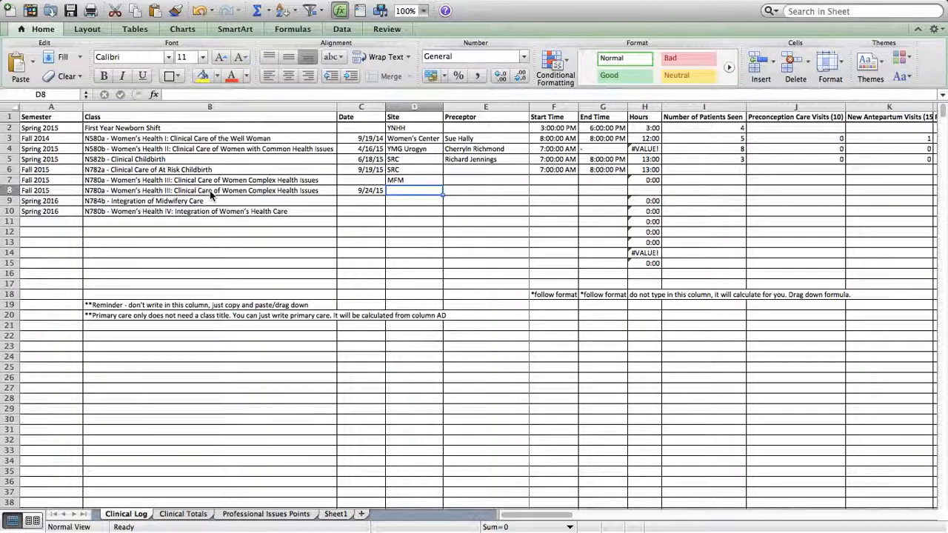
# - Set row 8's start time to 7:00:00 AM by copying the start time from row 6
pyautogui.press('Tab')
pyautogui.press('Tab')
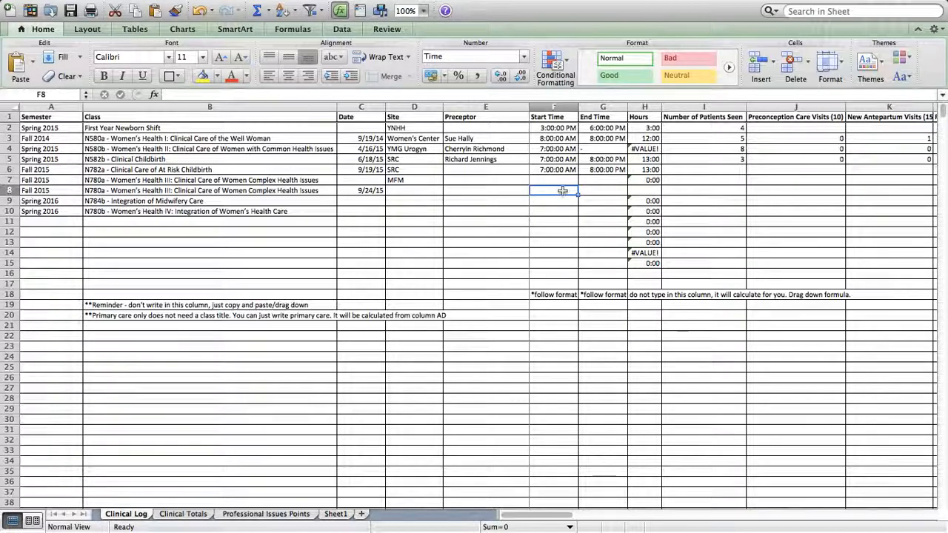
pyautogui.click(556, 170)
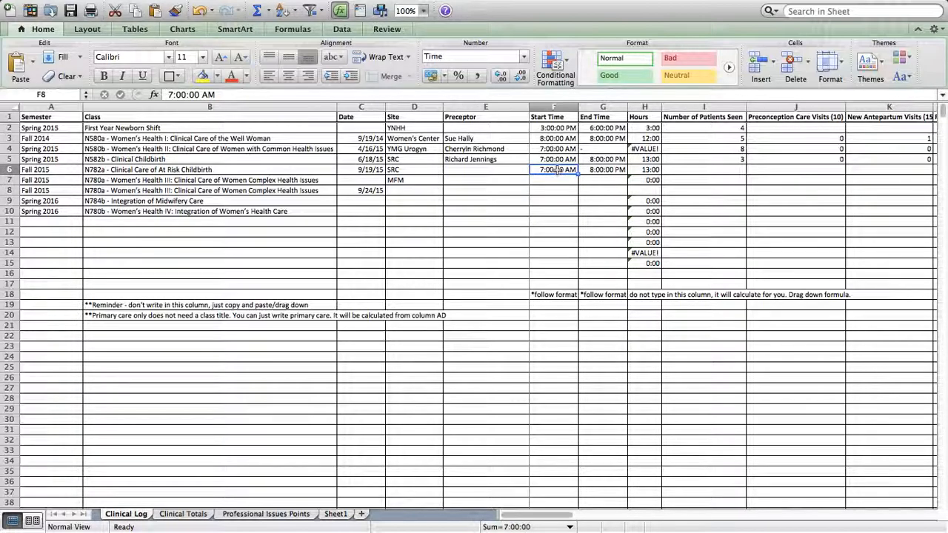
pyautogui.press('super+c')
pyautogui.click(551, 191)
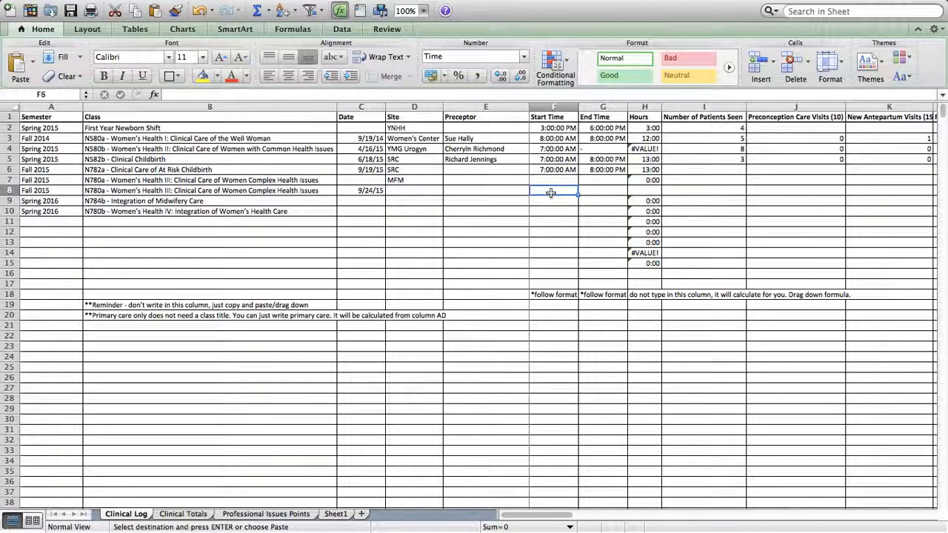
pyautogui.press('super+v')
pyautogui.click(581, 191)
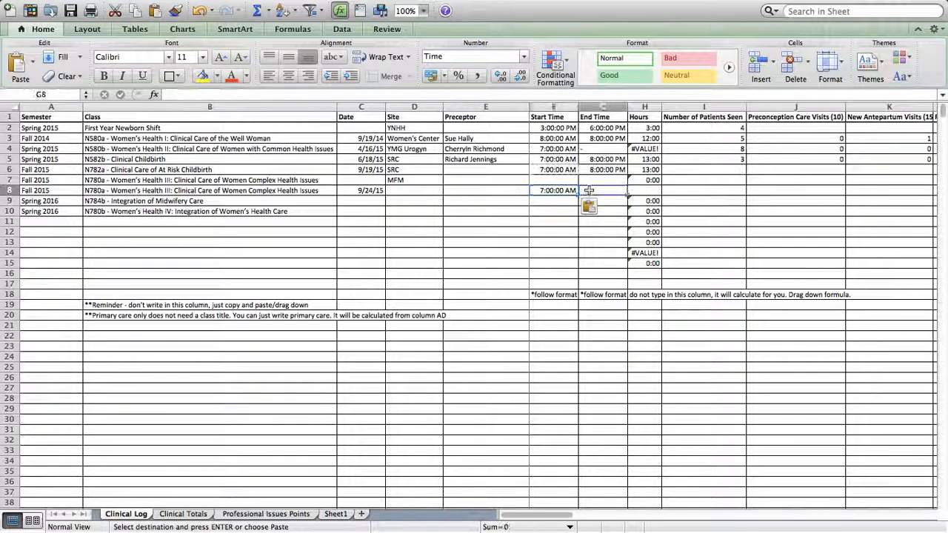
# - Paste 7:00:00 AM into row 8's End Time cell and change the row's start time to 8:00:00 AM
pyautogui.press('super+v')
pyautogui.click(568, 191)
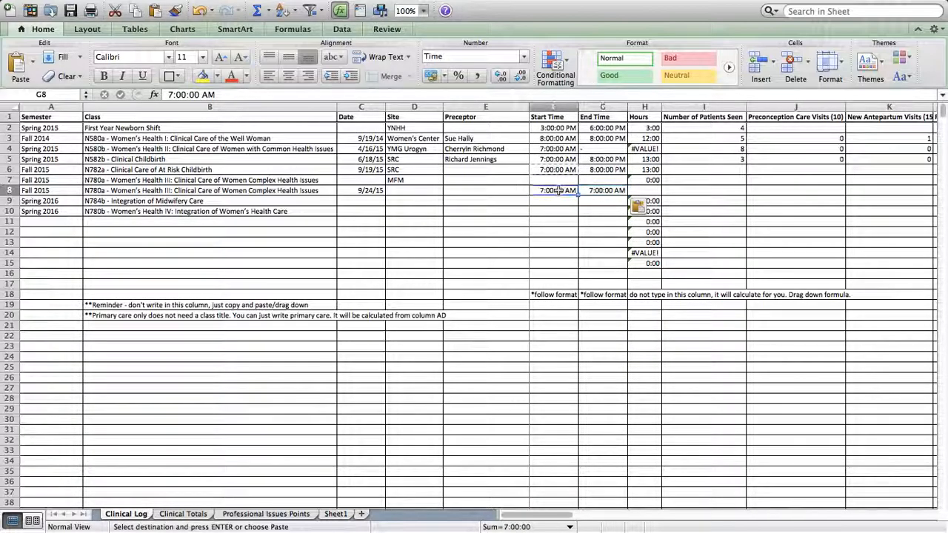
pyautogui.doubleClick(540, 190)
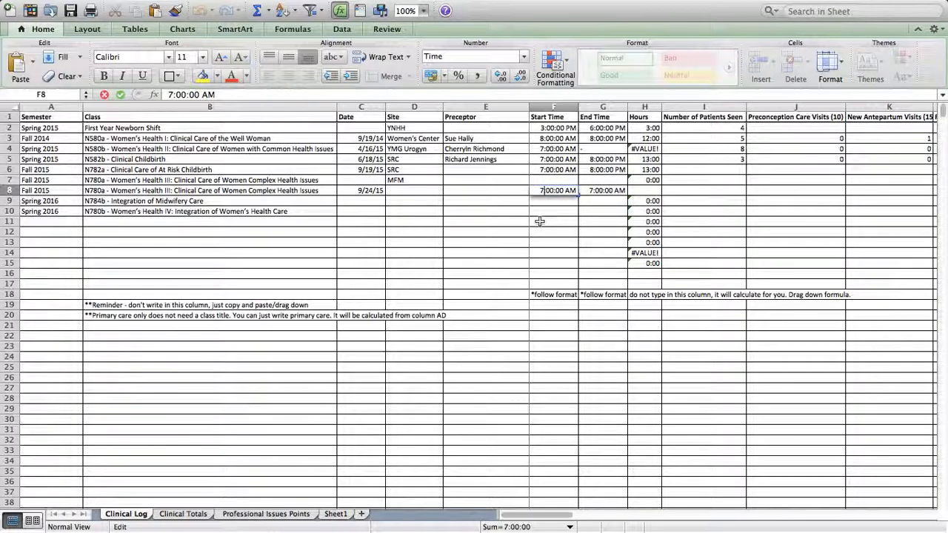
pyautogui.press('BackSpace')
pyautogui.write('8')
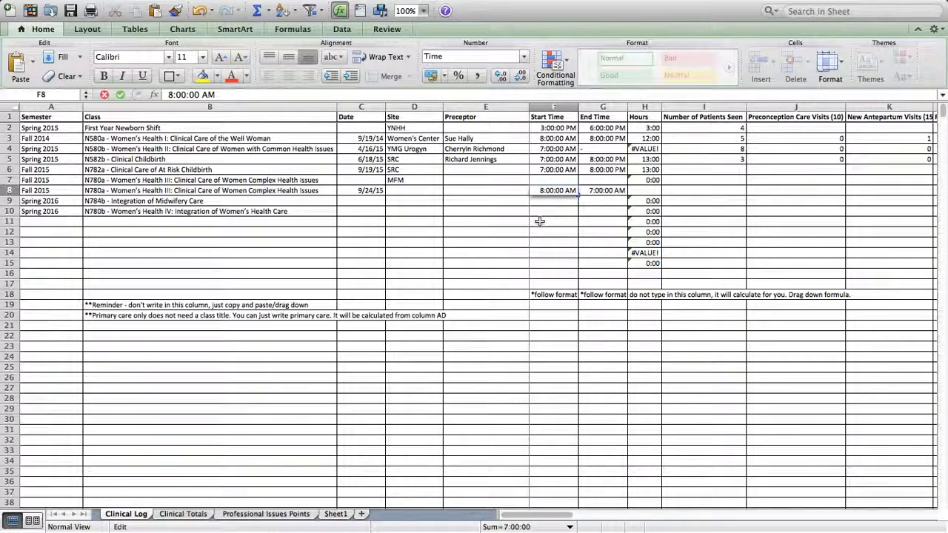
# - Change row 8's end time to 6:00:00 PM
pyautogui.click(597, 190)
pyautogui.doubleClick(597, 191)
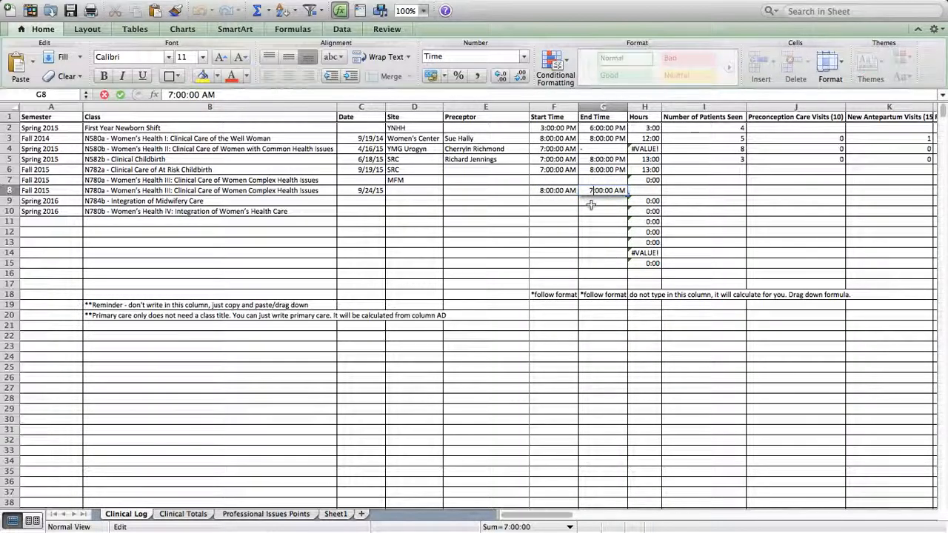
pyautogui.press('BackSpace')
pyautogui.write('6')
pyautogui.click(619, 192)
pyautogui.press('BackSpace')
pyautogui.write('P')
pyautogui.press('Tab')
# - Fill the Hours formula down from H7 into H8
pyautogui.click(653, 181)
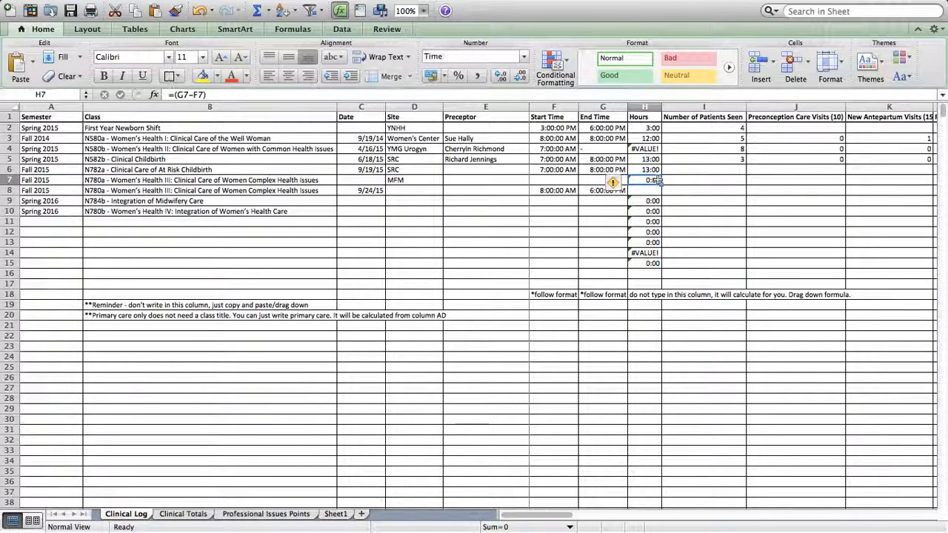
pyautogui.moveTo(660, 185); pyautogui.dragTo(659, 196)
pyautogui.click(647, 191)
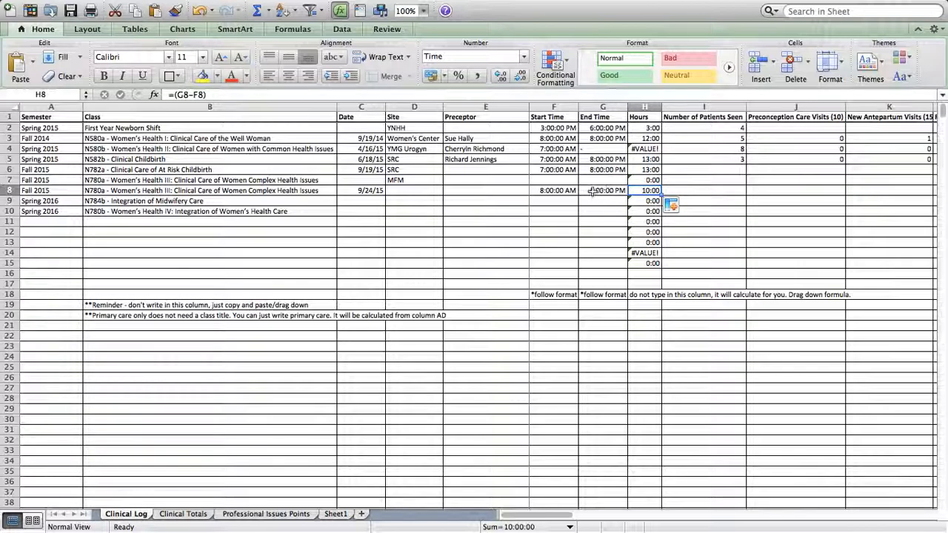
# - Try entering row 8's times in a different format, with 8 a.m as the start time and 7 p.m as the end time
pyautogui.click(555, 191)
pyautogui.write('8 a.m')
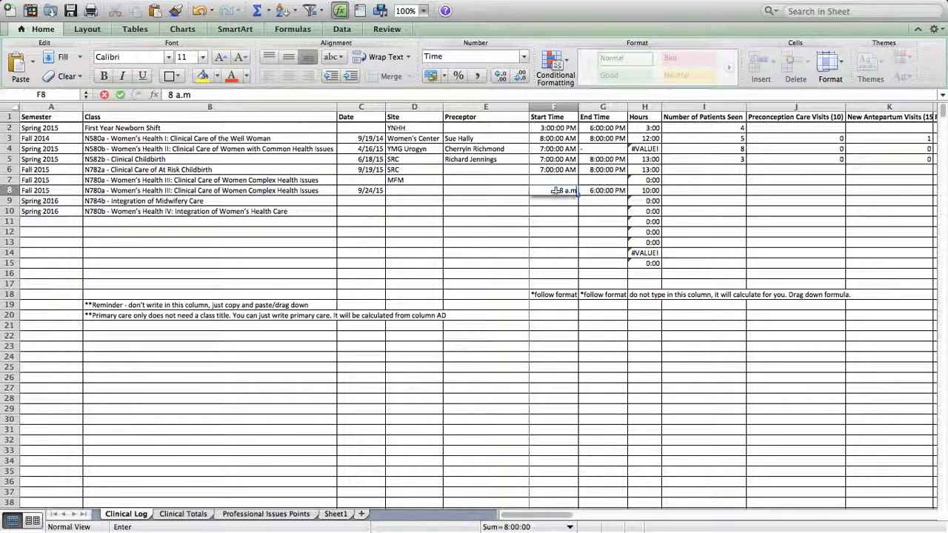
pyautogui.press('Tab')
pyautogui.write('7')
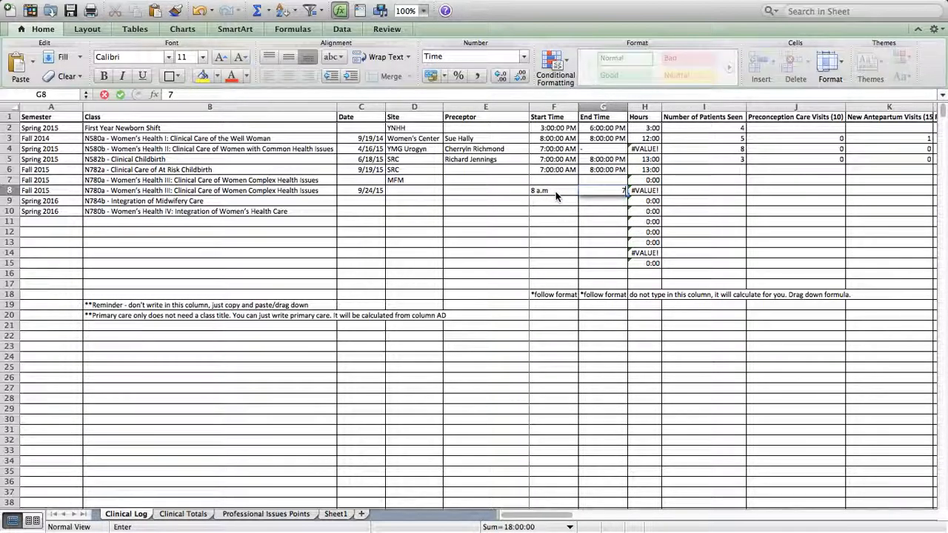
pyautogui.write(' p.m')
pyautogui.press('Tab')
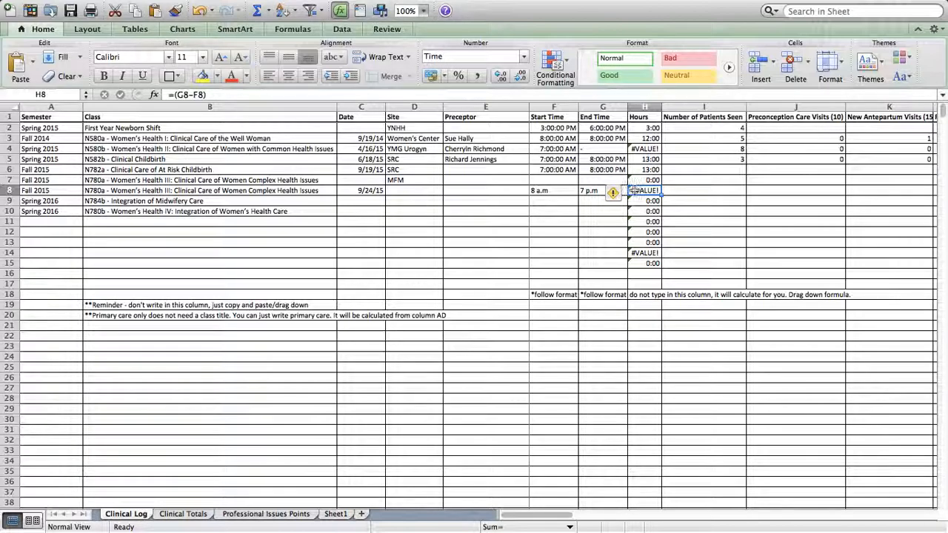
# - Clear the start and end times from row 8
pyautogui.click(561, 192)
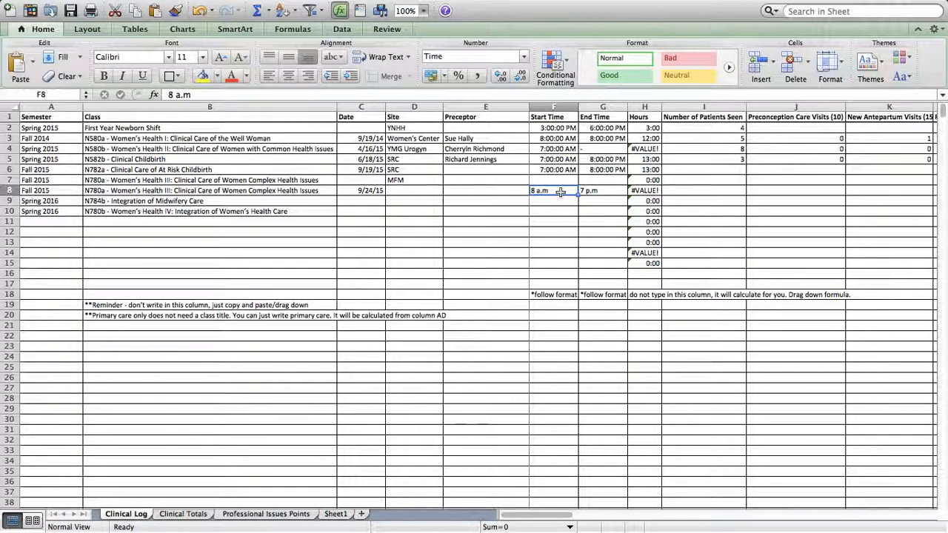
pyautogui.press('Tab')
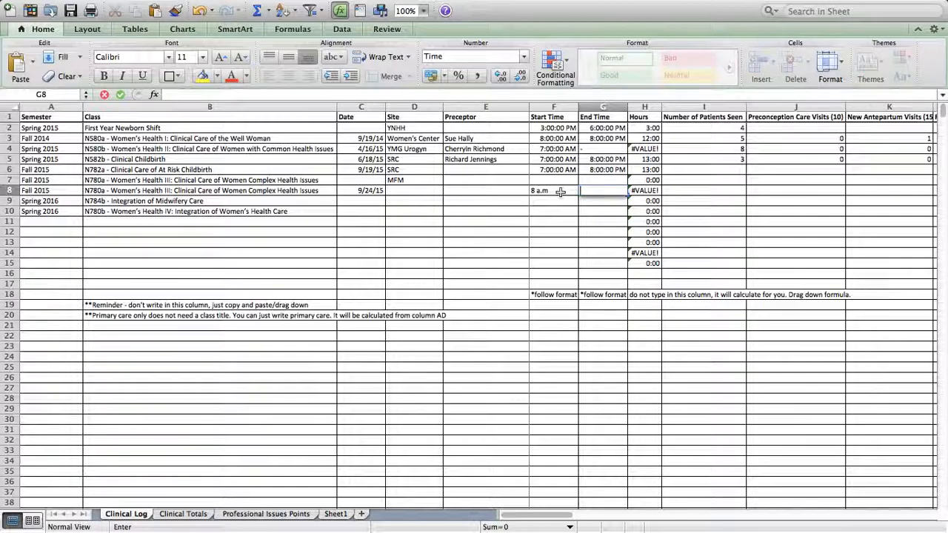
pyautogui.click(560, 191)
pyautogui.press('BackSpace')
pyautogui.press('Tab')
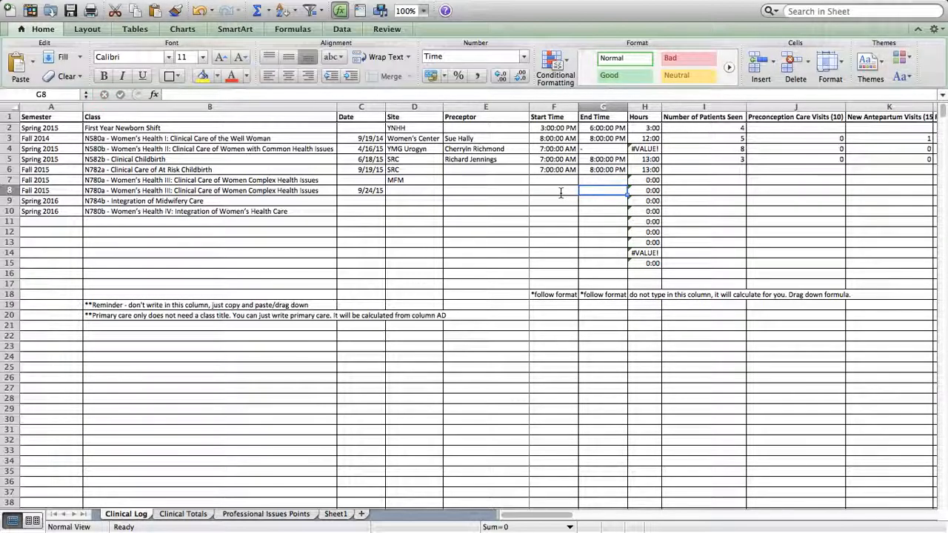
# - Examine the hours, minutes, seconds and AM format of the start time in F6 without changing it
pyautogui.click(560, 192)
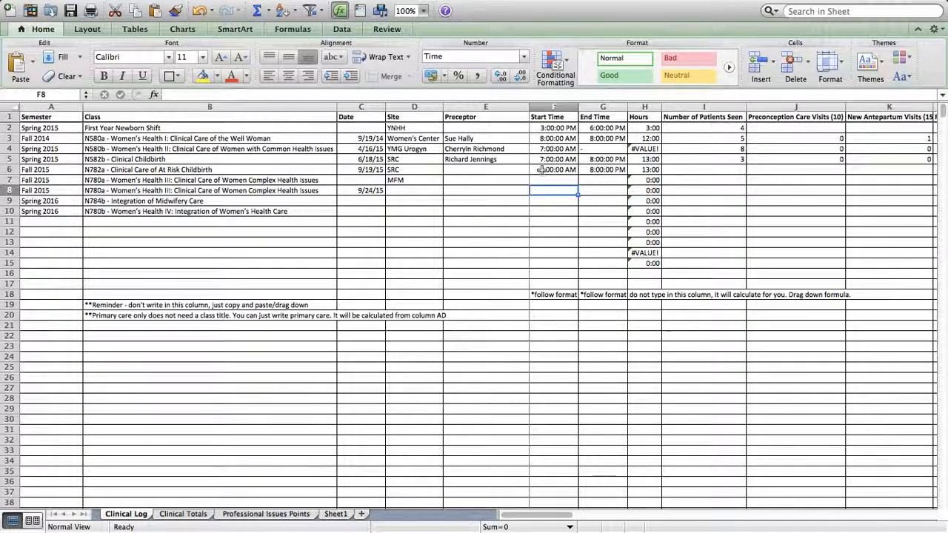
pyautogui.click(543, 170)
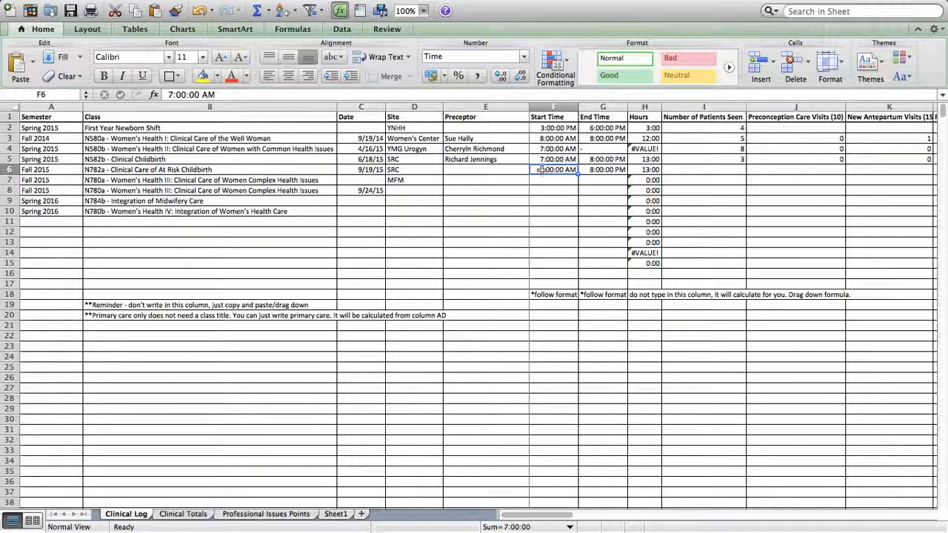
pyautogui.doubleClick(560, 169)
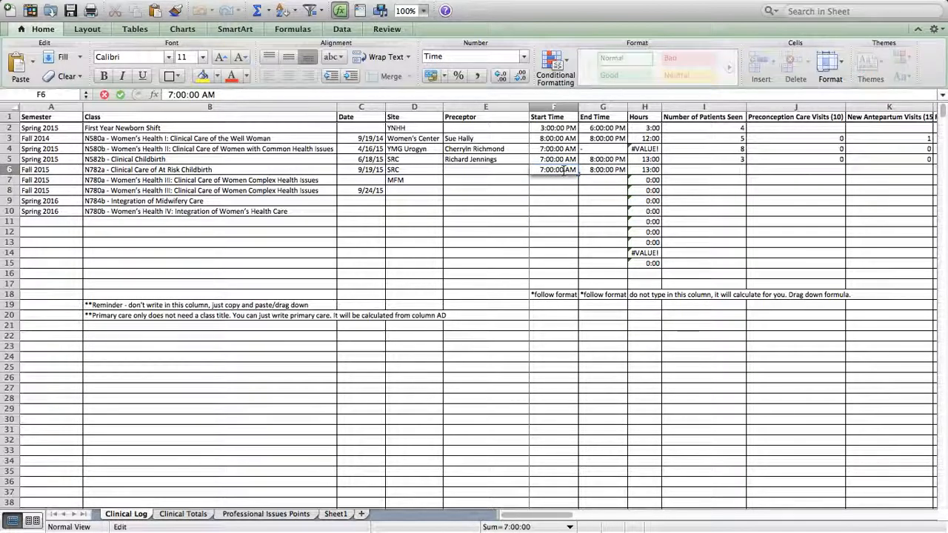
pyautogui.moveTo(555, 171); pyautogui.dragTo(562, 169)
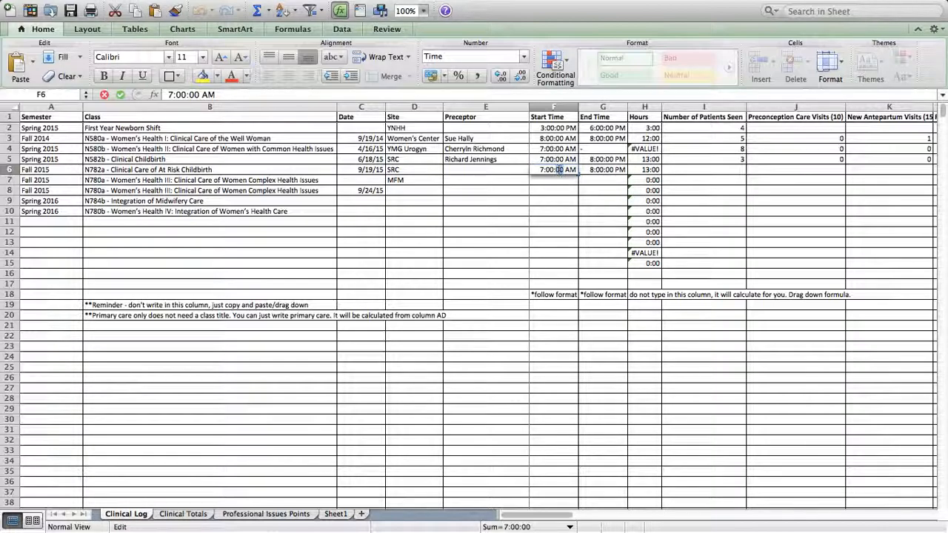
pyautogui.click(539, 170)
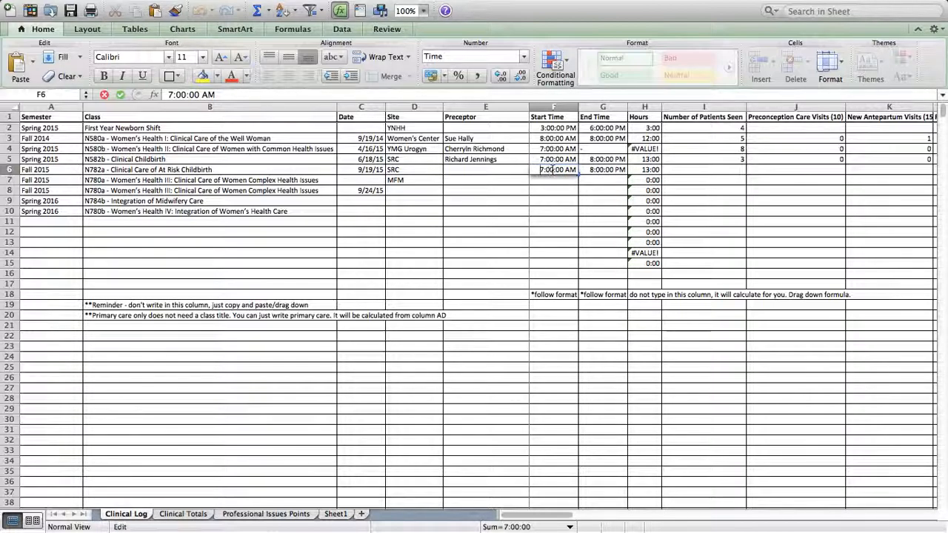
pyautogui.moveTo(552, 169); pyautogui.dragTo(547, 169)
pyautogui.click(551, 170)
pyautogui.press('Return')
pyautogui.press('Return')
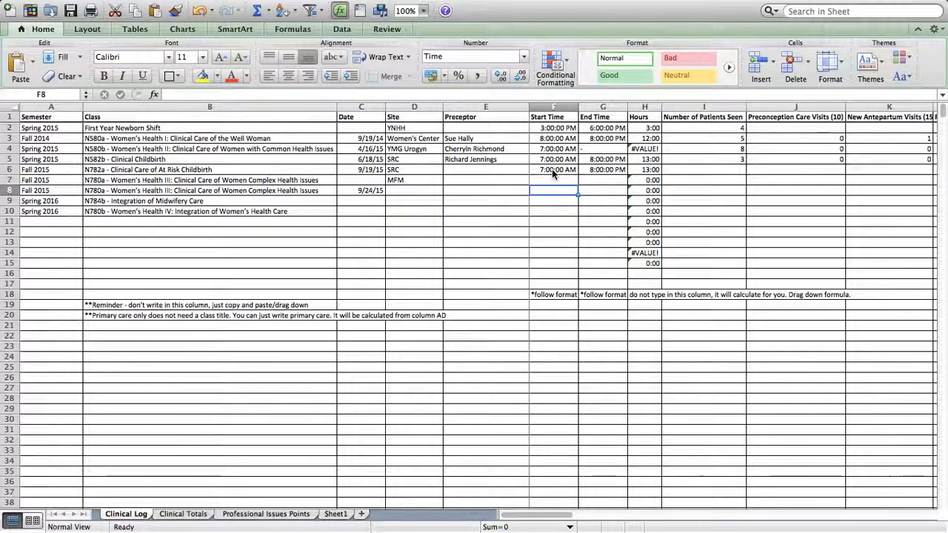
pyautogui.press('Right')
pyautogui.press('Left')
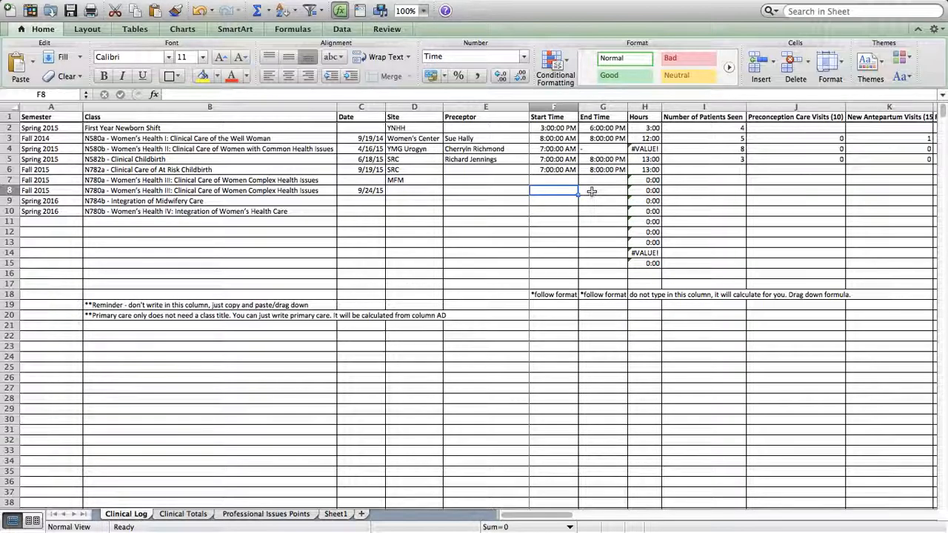
pyautogui.click(591, 191)
pyautogui.press('Tab')
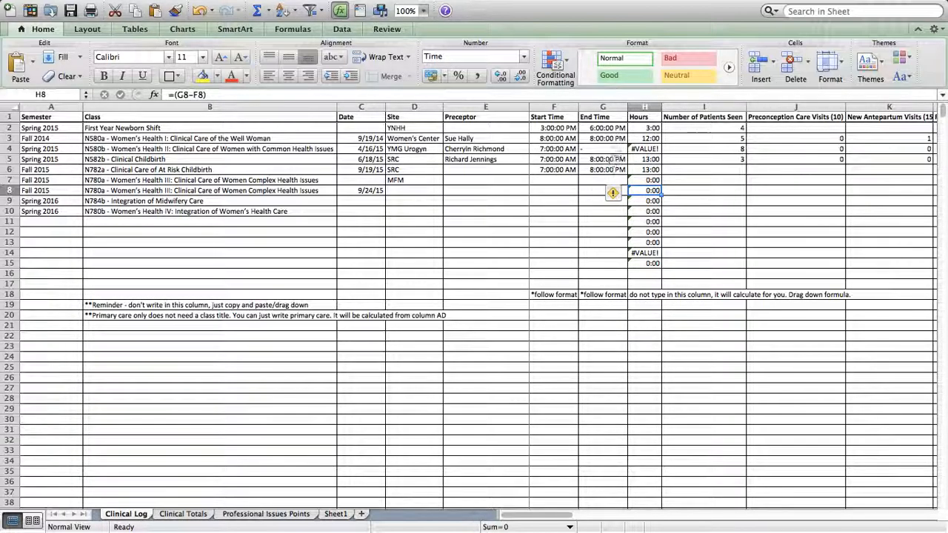
pyautogui.click(639, 106)
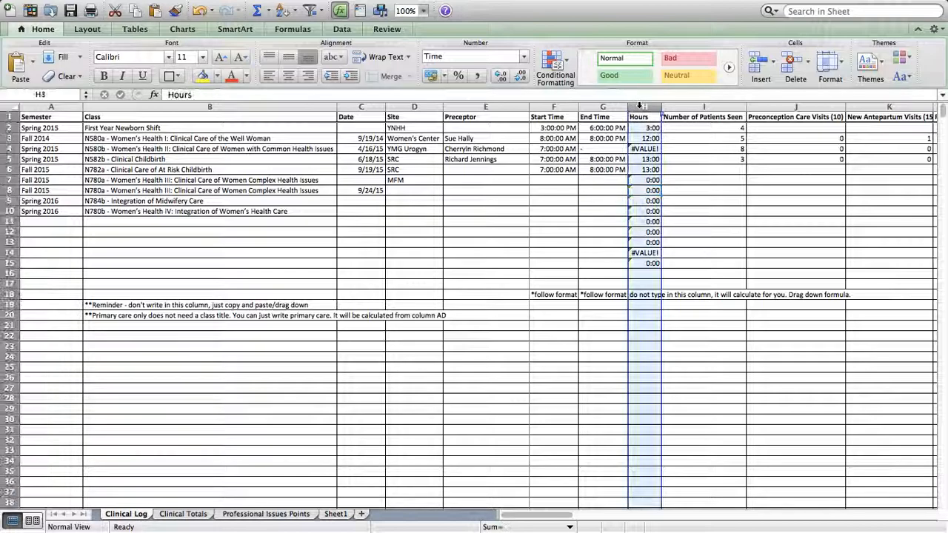
# - Enter 11:30 directly in row 8's Hours cell in place of the formula
pyautogui.click(637, 192)
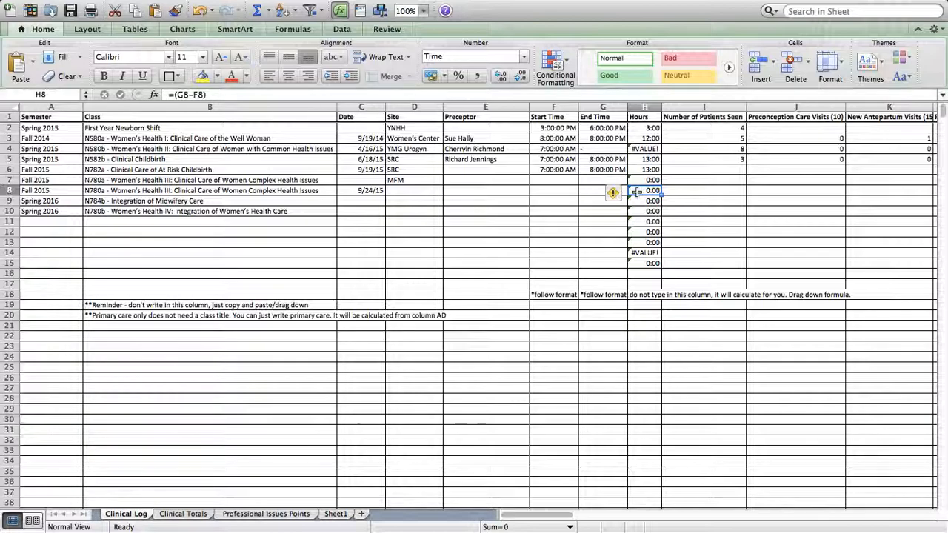
pyautogui.write('11:5')
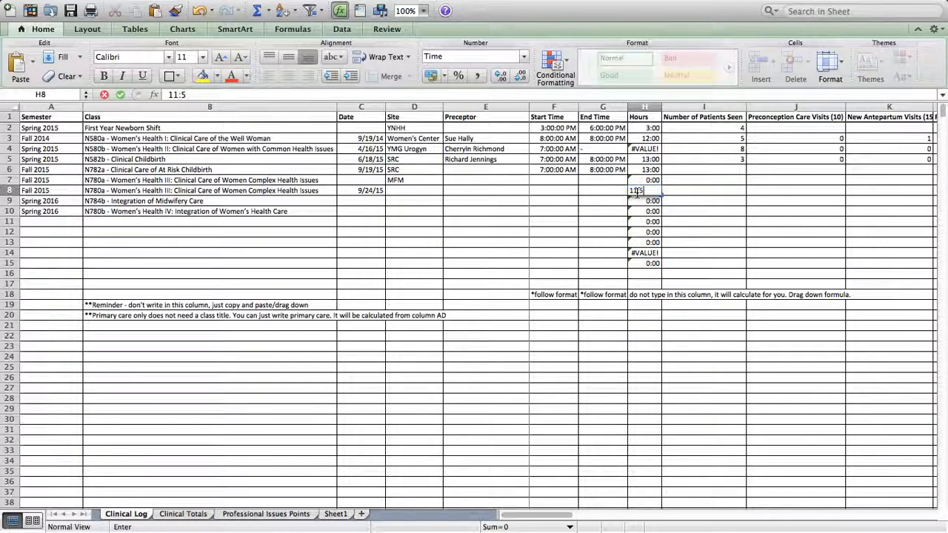
pyautogui.press('BackSpace')
pyautogui.write(':30')
pyautogui.press('Return')
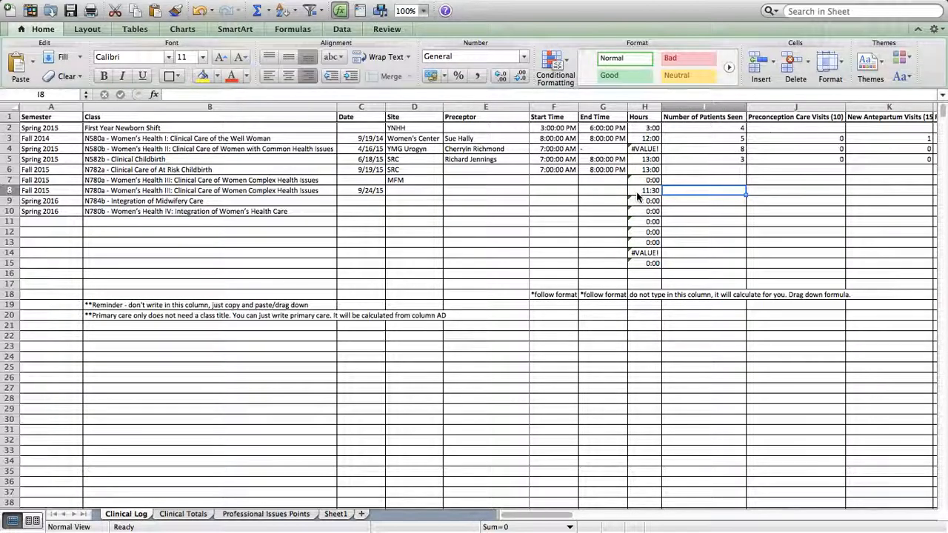
# - Try entering the hours in H8 as plain 11, without minutes
pyautogui.click(632, 189)
pyautogui.write('11')
pyautogui.press('Return')
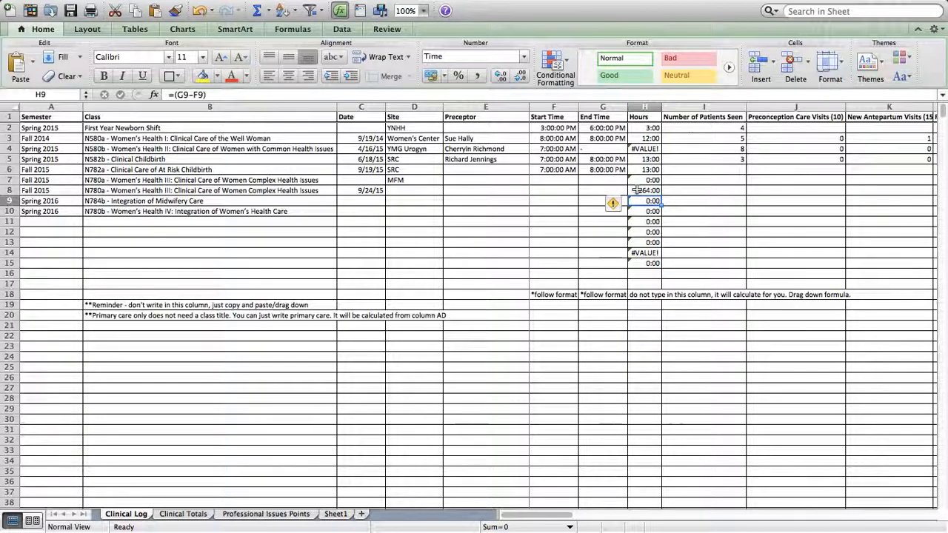
# - Set row 8's hours to 11:30 in hours and minutes format
pyautogui.click(636, 190)
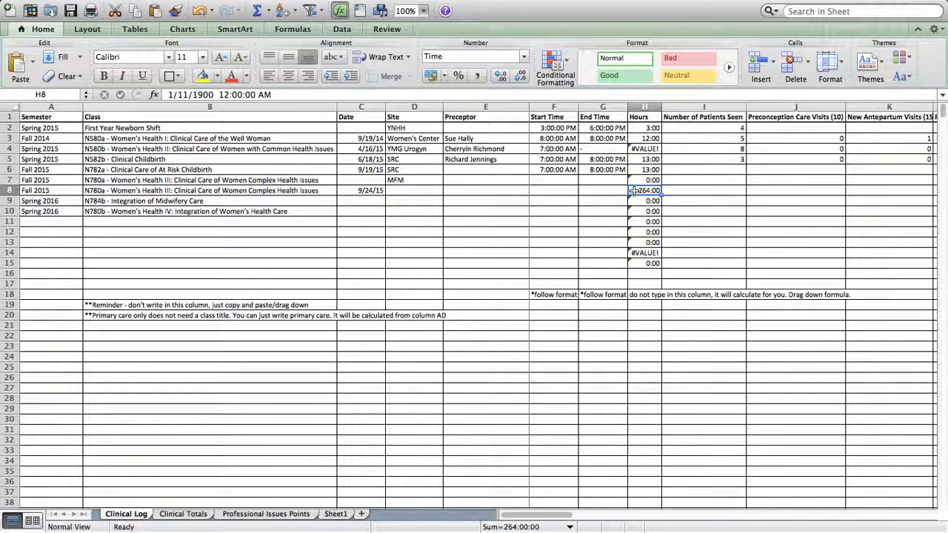
pyautogui.write('11')
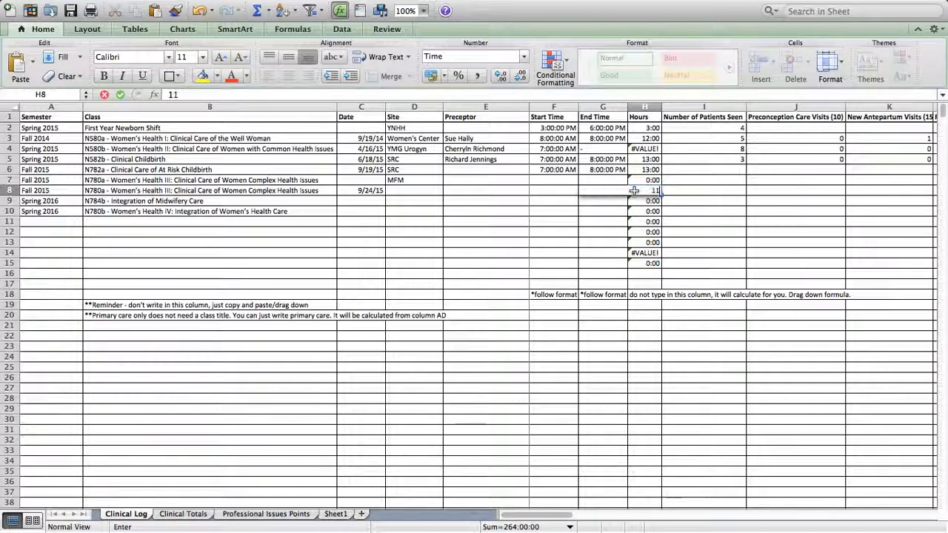
pyautogui.write(':30')
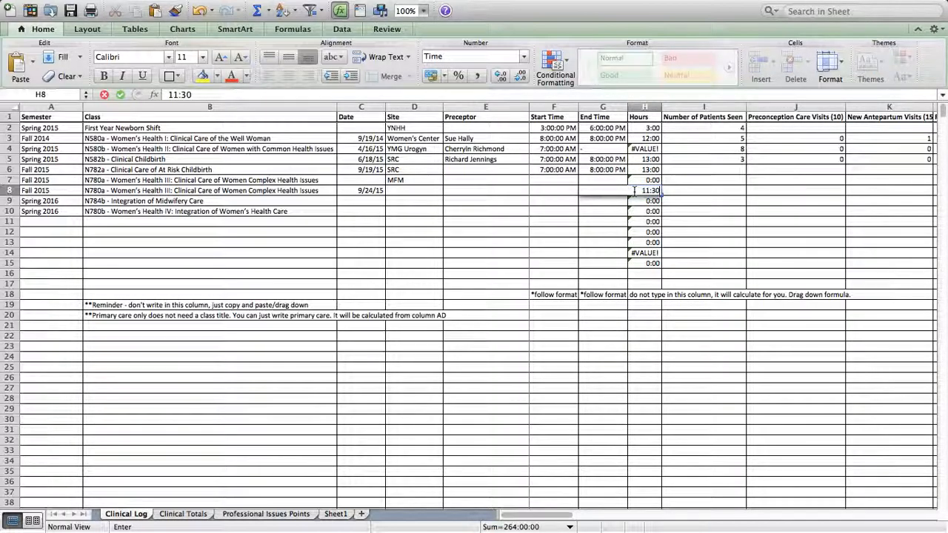
pyautogui.press('Tab')
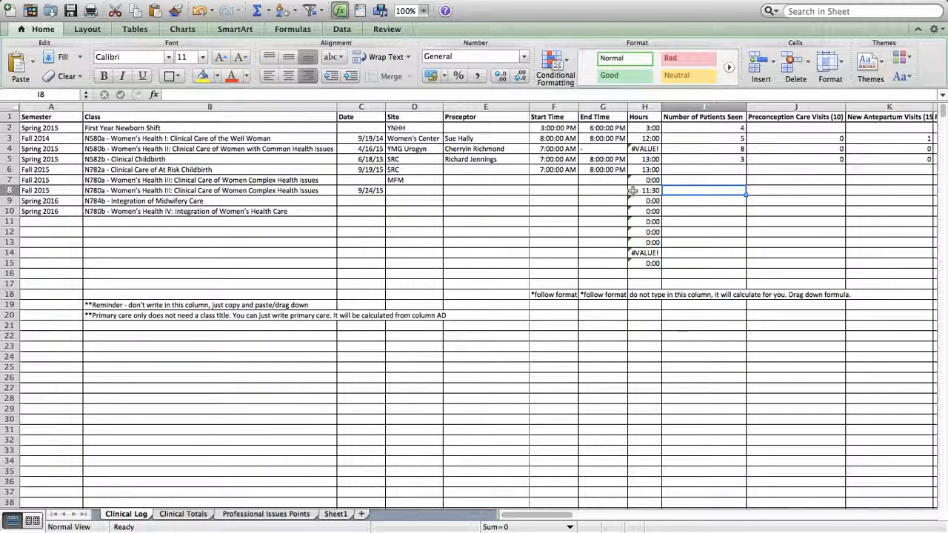
pyautogui.click(633, 191)
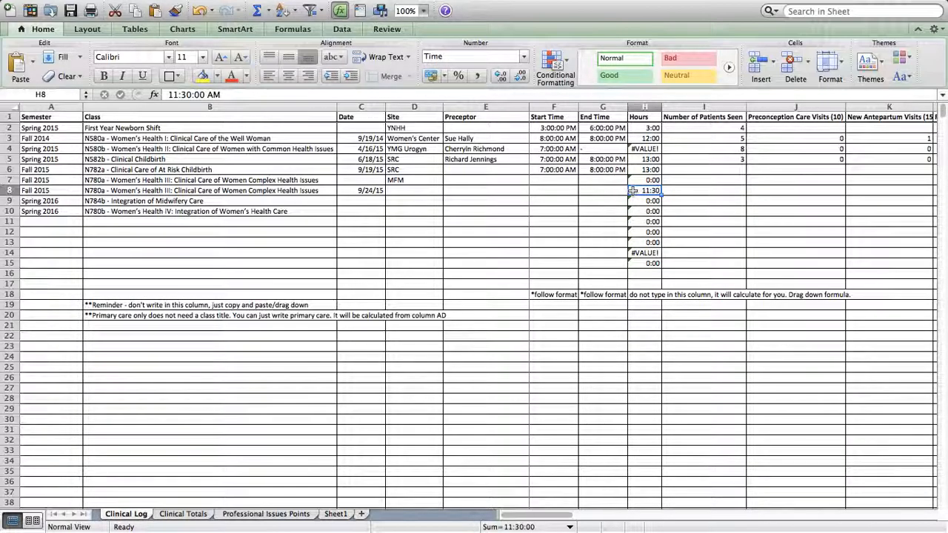
# - Enter 7 as the number of patients seen in row 8
pyautogui.press('Right')
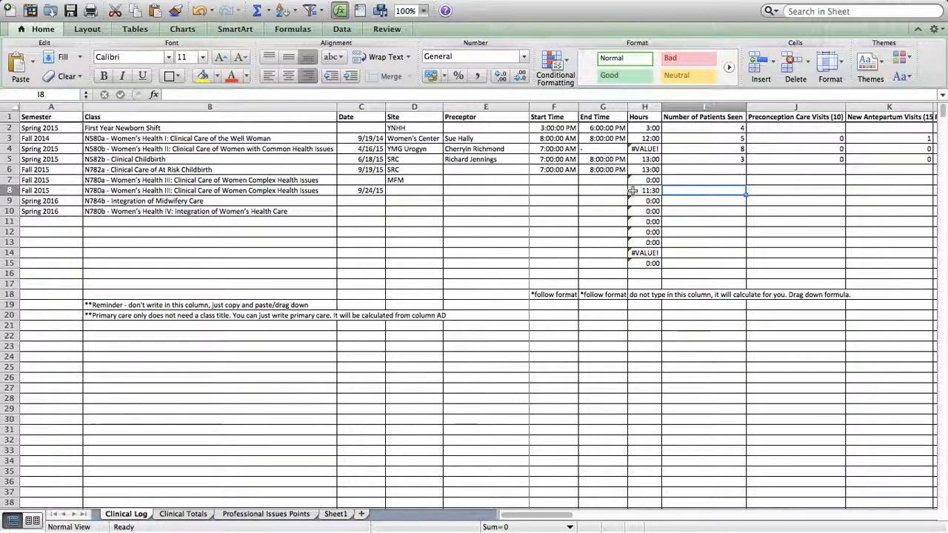
pyautogui.press('Left')
pyautogui.press('Left')
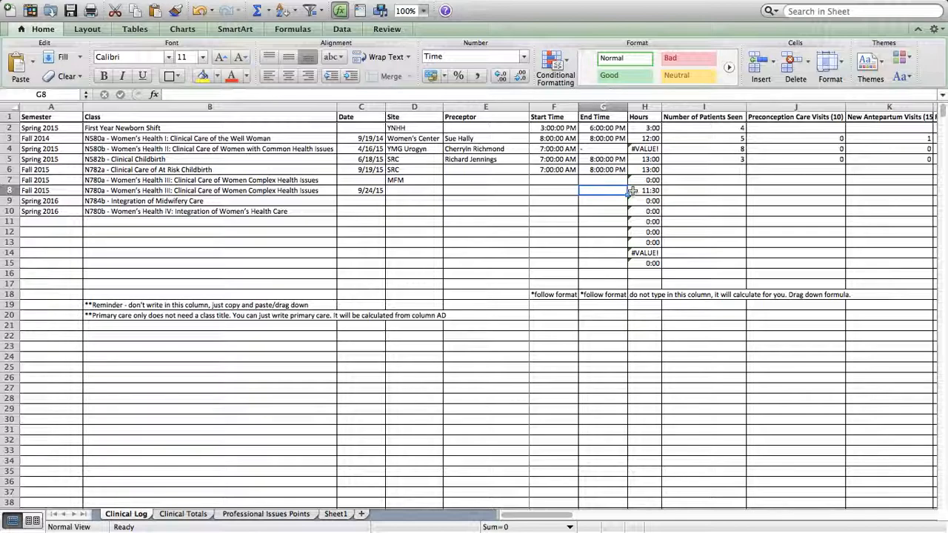
pyautogui.press('Right')
pyautogui.press('Right')
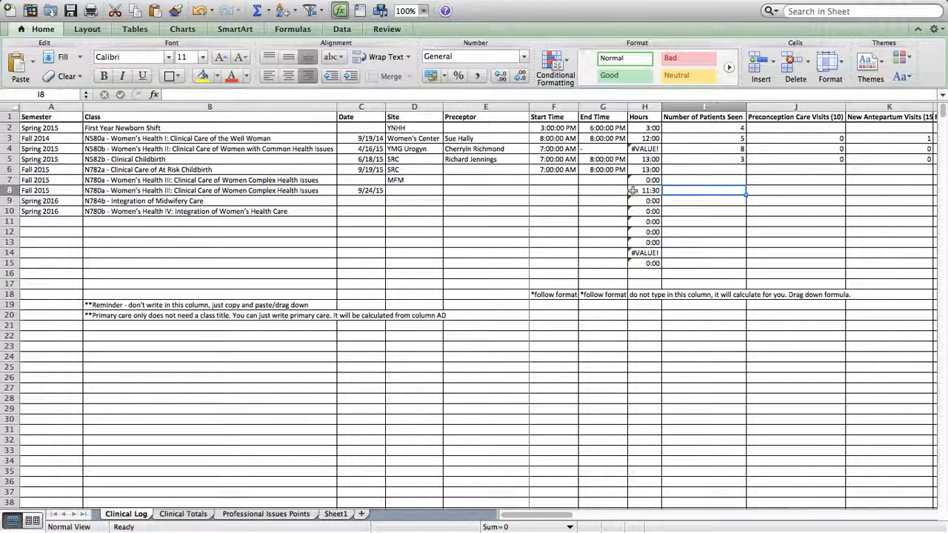
pyautogui.write('7')
pyautogui.press('Tab')
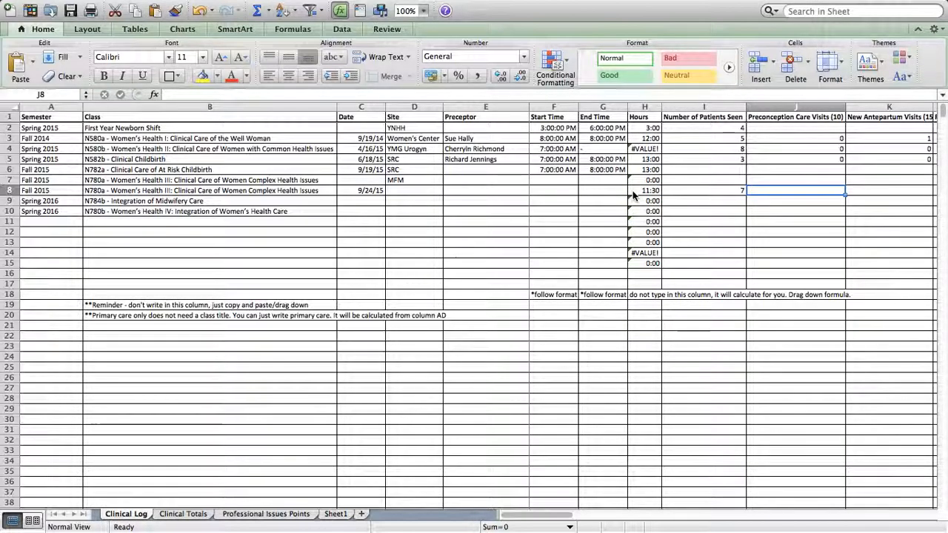
# - Record 2 preconception care visits and 1 new antepartum visit in row 8
pyautogui.write('2')
pyautogui.press('Tab')
pyautogui.write('1')
pyautogui.press('Tab')
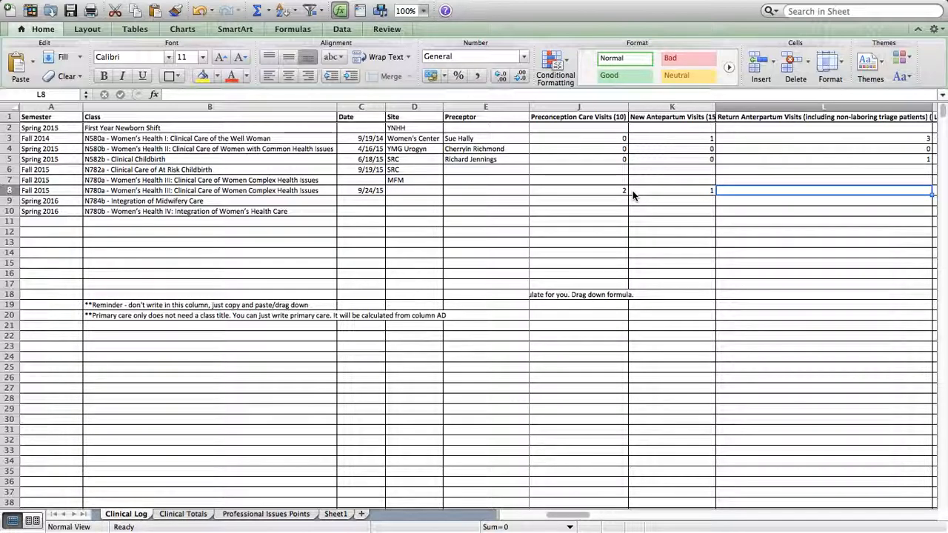
# - Record 5 return antepartum visits in row 8
pyautogui.write('4')
pyautogui.press('BackSpace')
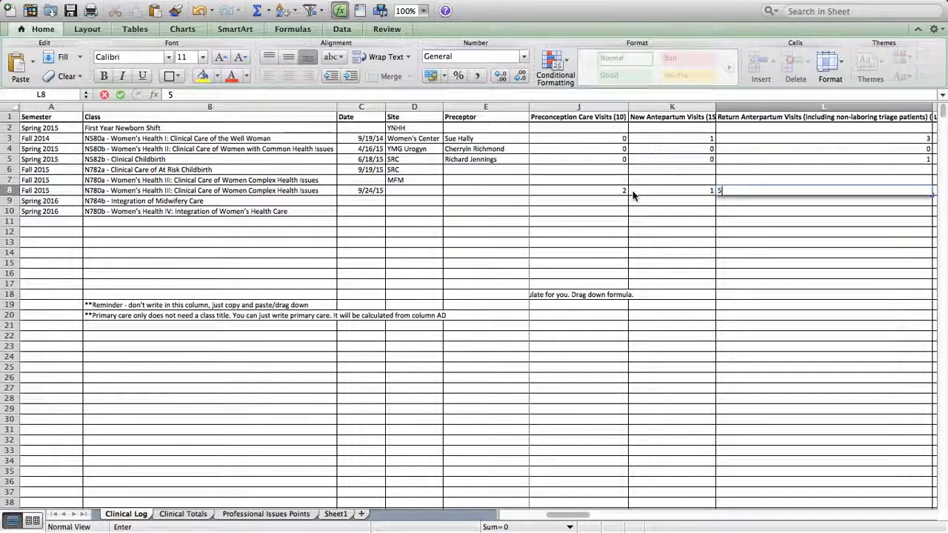
pyautogui.press('Tab')
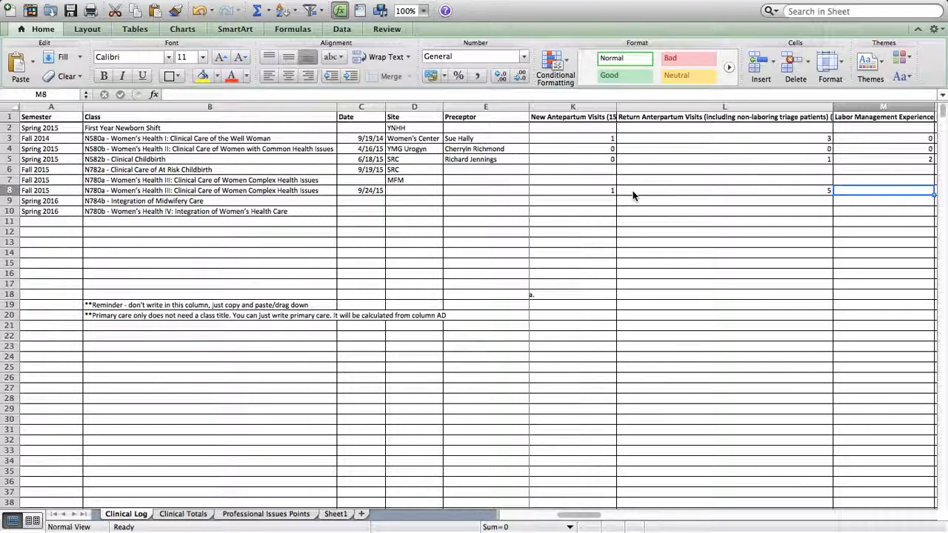
# - Enter 0 in row 8 for labor management, births, newborn assessments, breastfeeding support and postpartum visits (0-7 days)
pyautogui.write('0')
pyautogui.press('Tab')
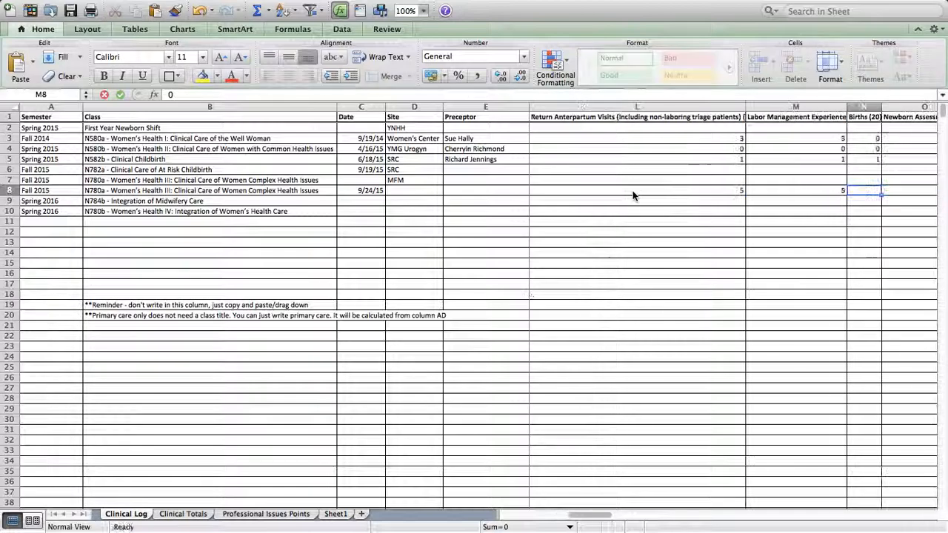
pyautogui.write('0')
pyautogui.press('Tab')
pyautogui.write('0')
pyautogui.press('Tab')
pyautogui.write('0')
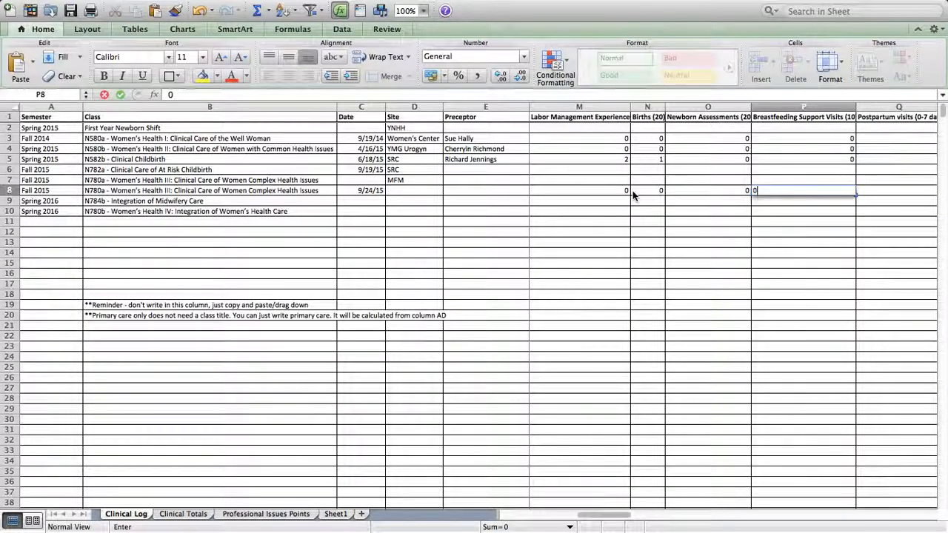
pyautogui.press('Tab')
pyautogui.write('0')
pyautogui.press('Tab')
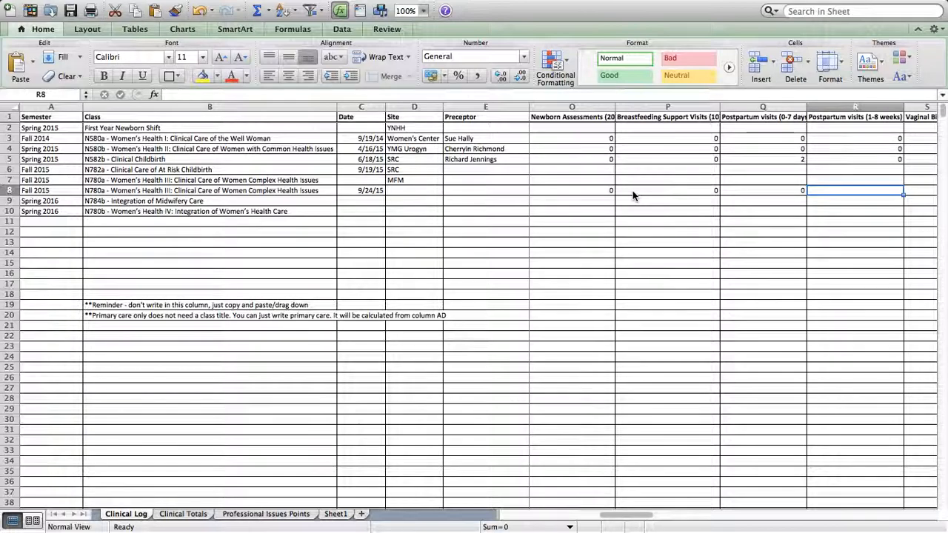
# - Look through row 8's columns from Postpartum visits (1-8 weeks) to Primary Care Visits
pyautogui.press('Tab')
pyautogui.press('Tab')
pyautogui.press('Tab')
pyautogui.press('Tab')
pyautogui.press('Tab')
pyautogui.press('Tab')
pyautogui.press('Tab')
pyautogui.press('Tab')
pyautogui.press('Tab')
pyautogui.press('Tab')
pyautogui.press('Tab')
pyautogui.press('Tab')
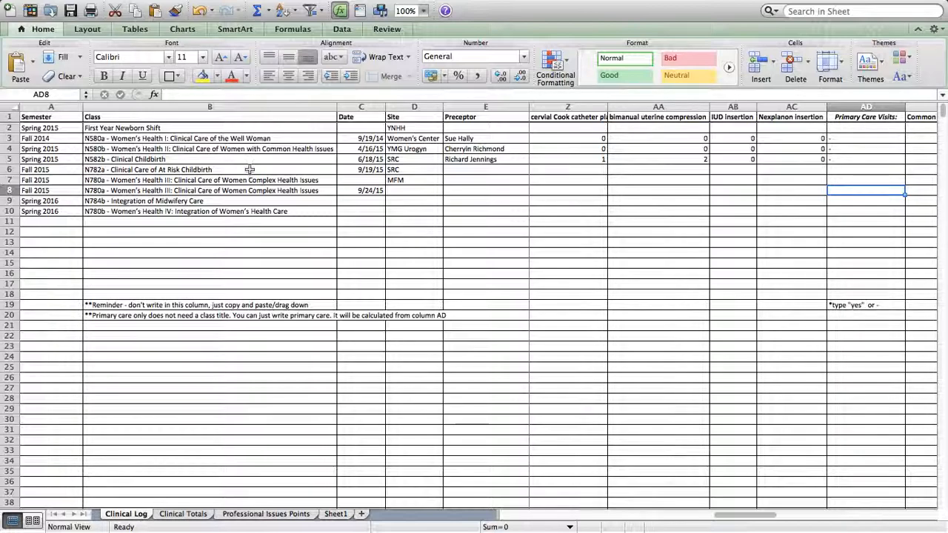
# - Mark the 9/24/15 shift in row 8 as primary care by entering yes under Primary Care Visits
pyautogui.click(88, 190)
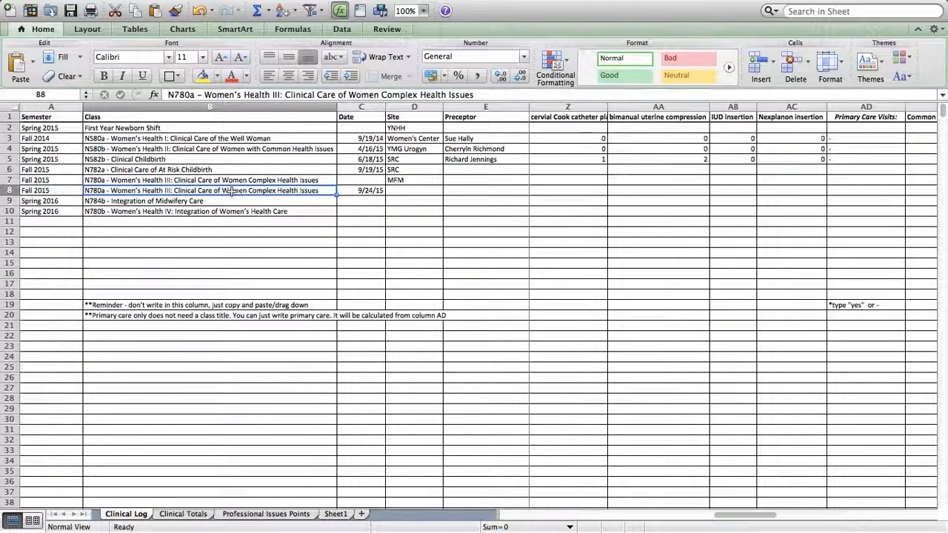
pyautogui.press('Right')
pyautogui.press('Right')
pyautogui.press('Right')
pyautogui.press('Right')
pyautogui.press('Right')
pyautogui.press('Right')
pyautogui.press('Right')
pyautogui.press('Right')
pyautogui.press('Right')
pyautogui.press('Right')
pyautogui.press('Right')
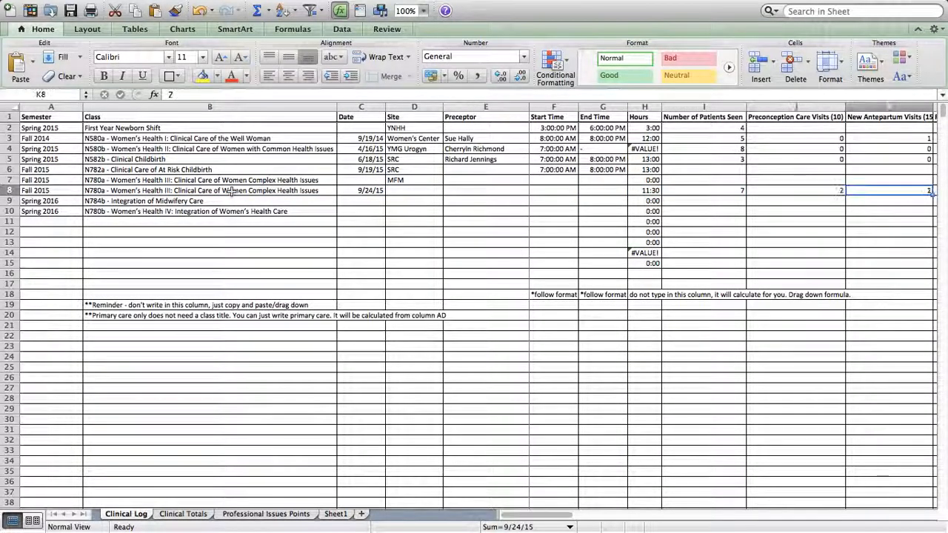
pyautogui.press('Right')
pyautogui.press('Right')
pyautogui.press('Right')
pyautogui.press('Right')
pyautogui.press('Right')
pyautogui.press('Right')
pyautogui.press('Right')
pyautogui.press('Right')
pyautogui.press('Right')
pyautogui.press('Right')
pyautogui.press('Right')
pyautogui.press('Right')
pyautogui.press('Right')
pyautogui.press('Right')
pyautogui.press('Right')
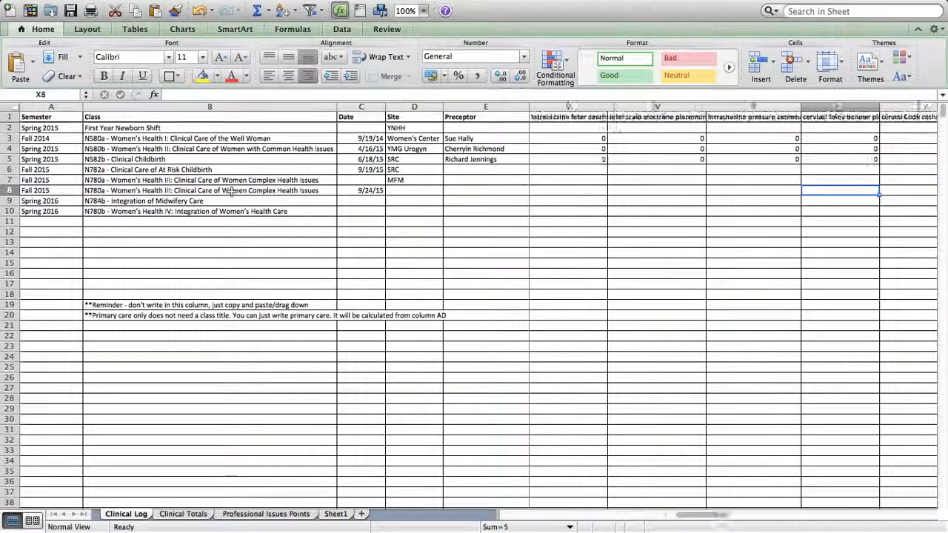
pyautogui.press('Right')
pyautogui.press('Right')
pyautogui.press('Right')
pyautogui.press('Left')
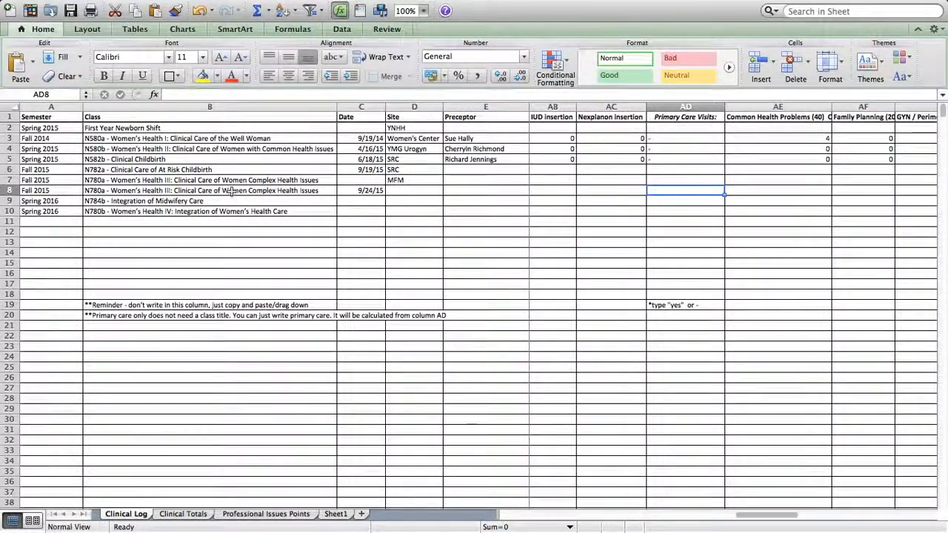
pyautogui.write('yes')
pyautogui.press('Return')
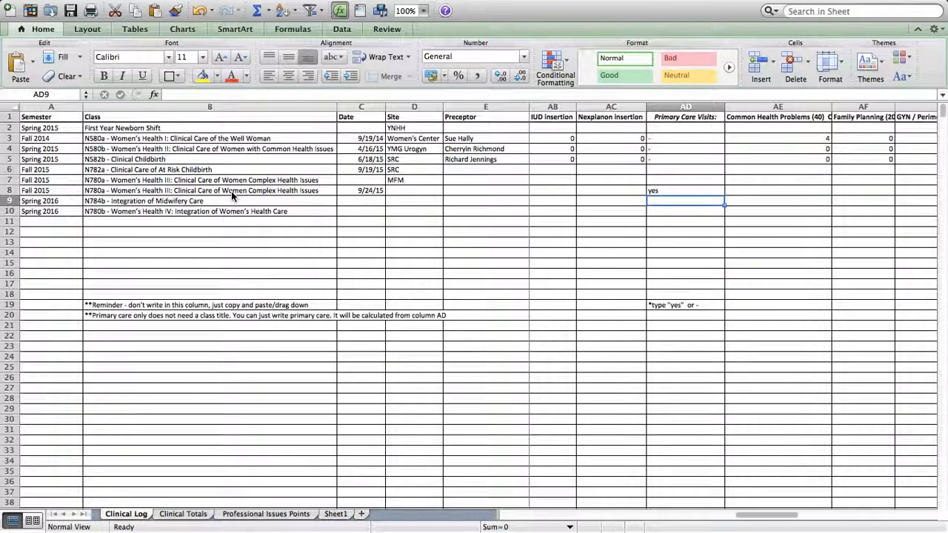
pyautogui.press('Up')
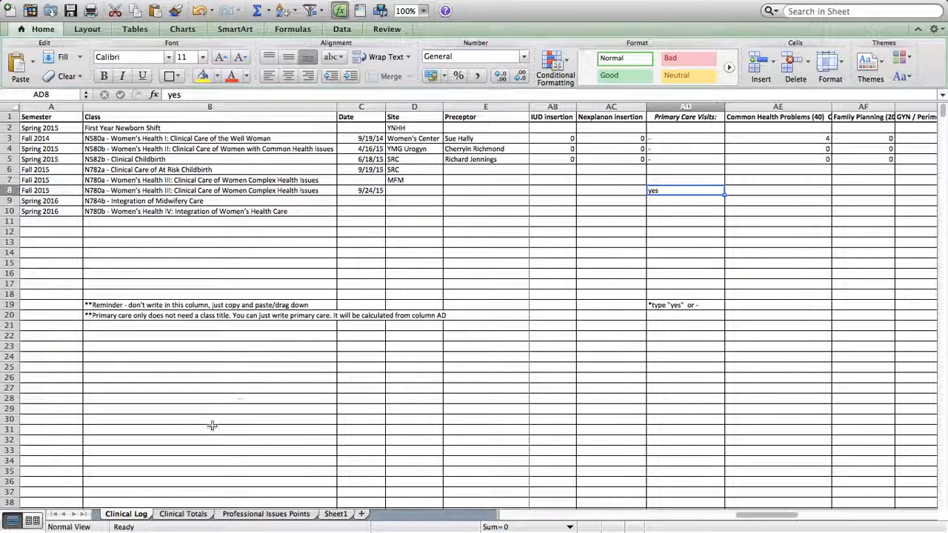
# - Check the primary care hours completed and the WH hours remaining on the Clinical Totals sheet
pyautogui.click(167, 516)
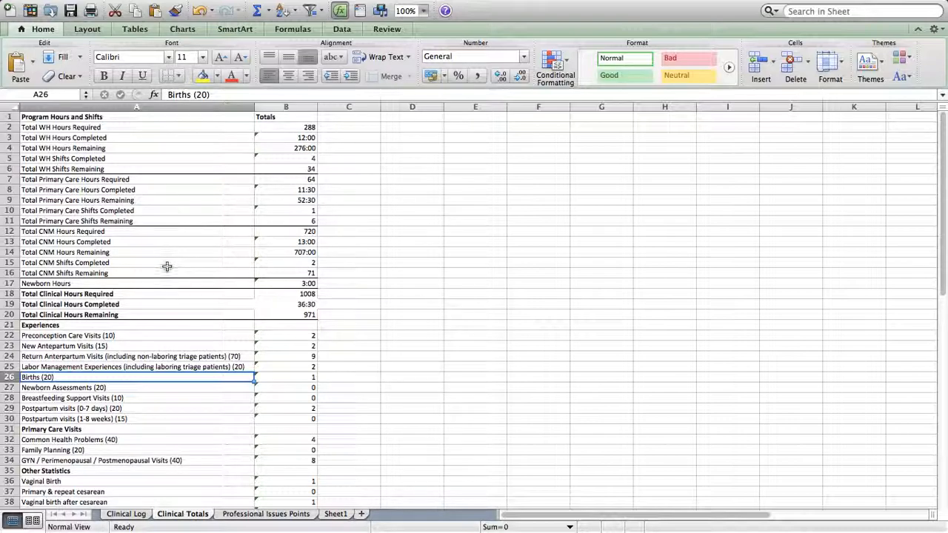
pyautogui.click(271, 190)
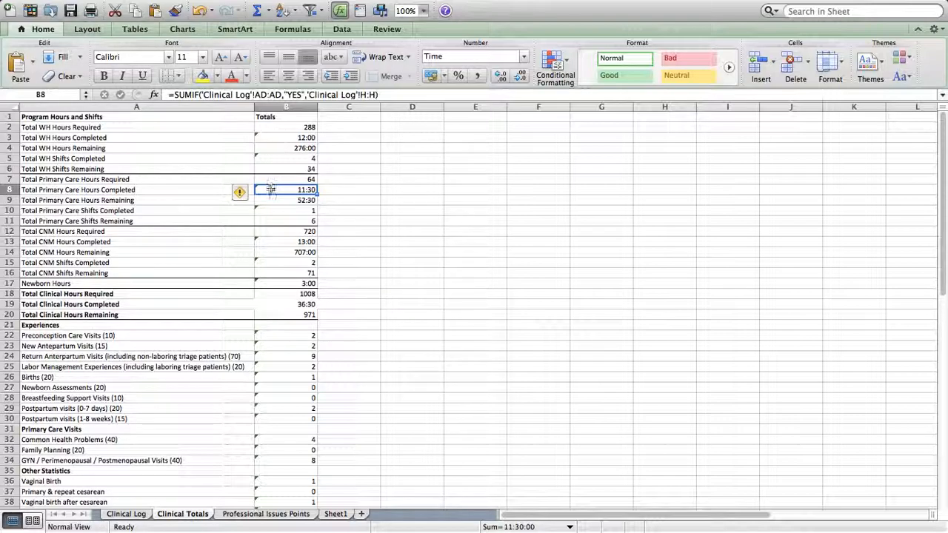
pyautogui.click(268, 151)
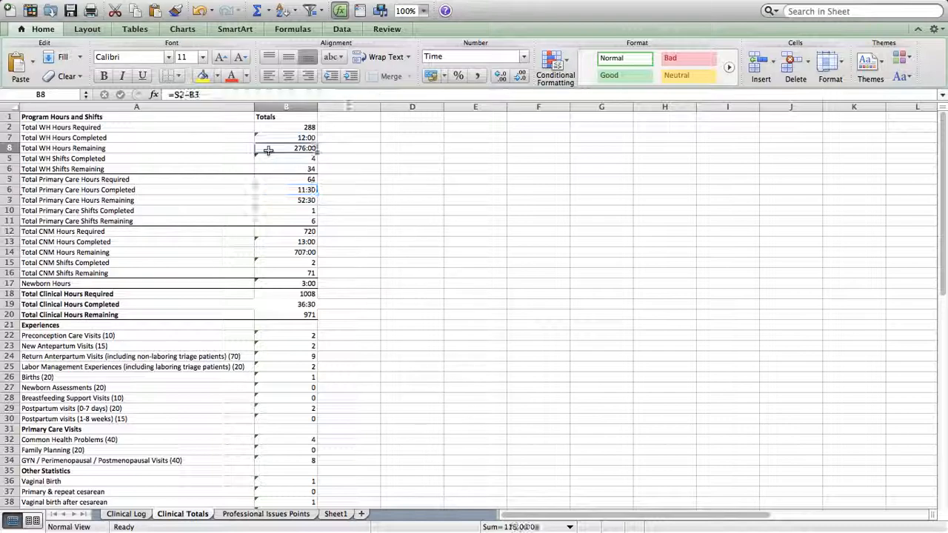
# - Try row 8 of the Clinical Log with - for Primary Care Visits and 5 common health problems
pyautogui.click(124, 514)
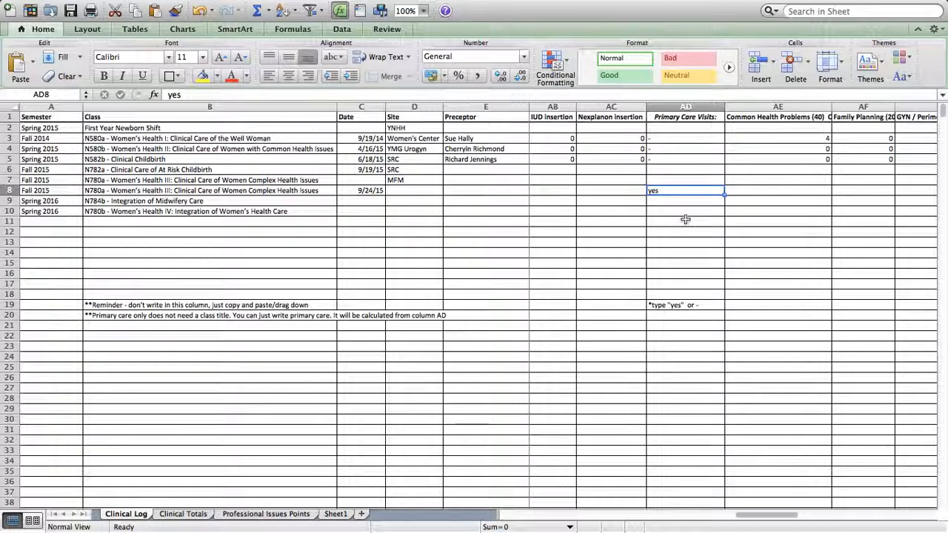
pyautogui.write('-')
pyautogui.press('Tab')
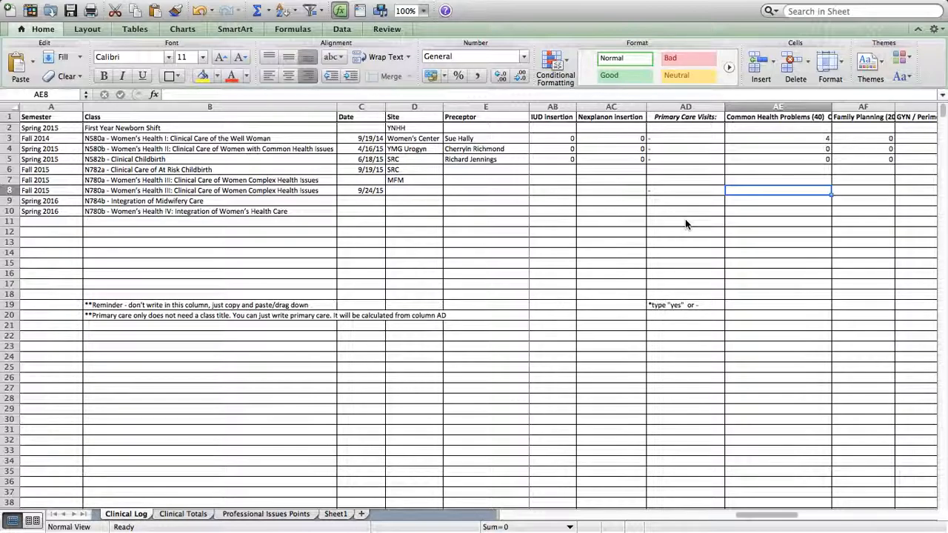
pyautogui.write('5')
pyautogui.hotkey('shift', 'Tab')
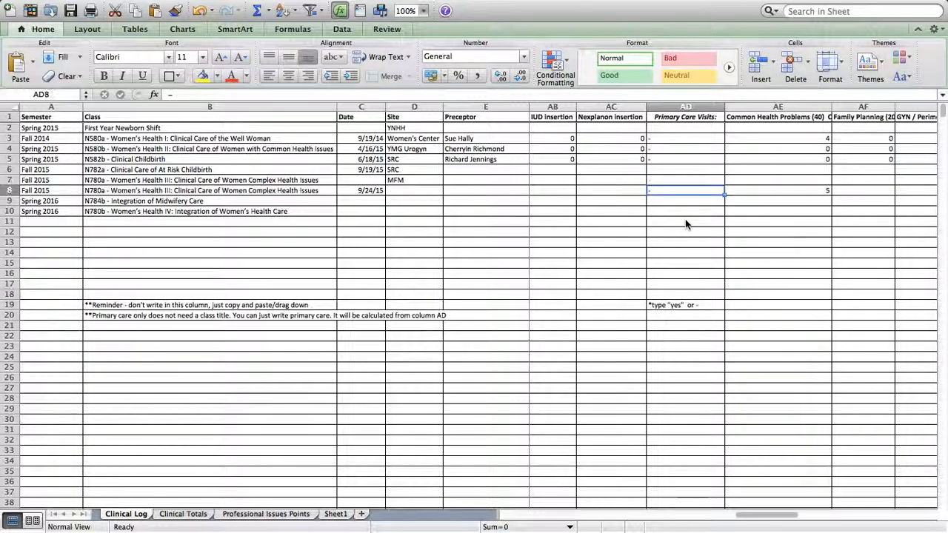
# - Set row 8's Primary Care Visits to yes and its Common Health Problems to 10
pyautogui.write('yes')
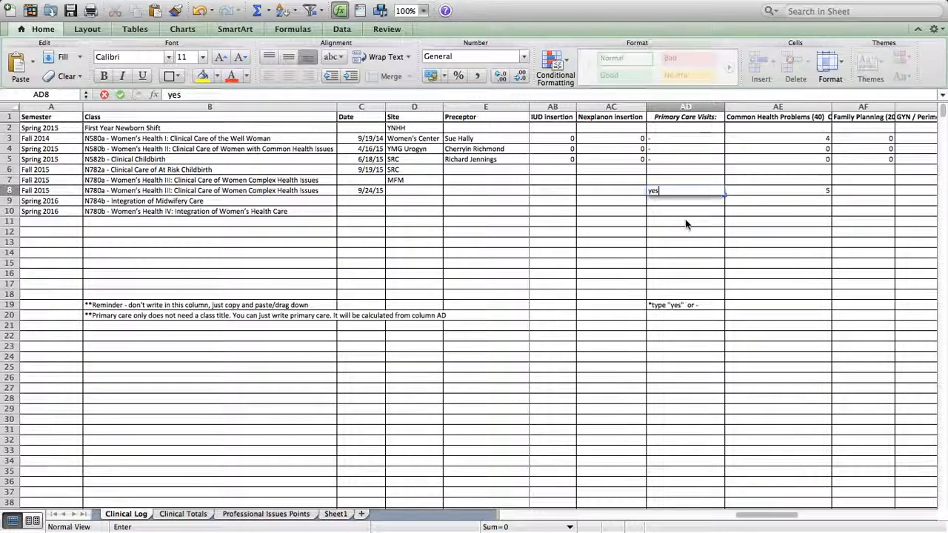
pyautogui.press('Tab')
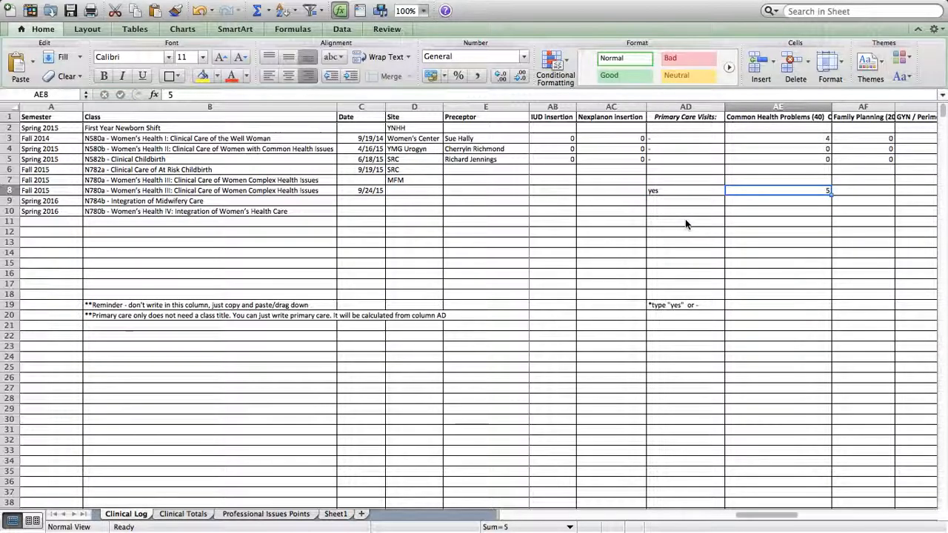
pyautogui.write('10')
pyautogui.press('Tab')
pyautogui.hotkey('shift', 'Tab')
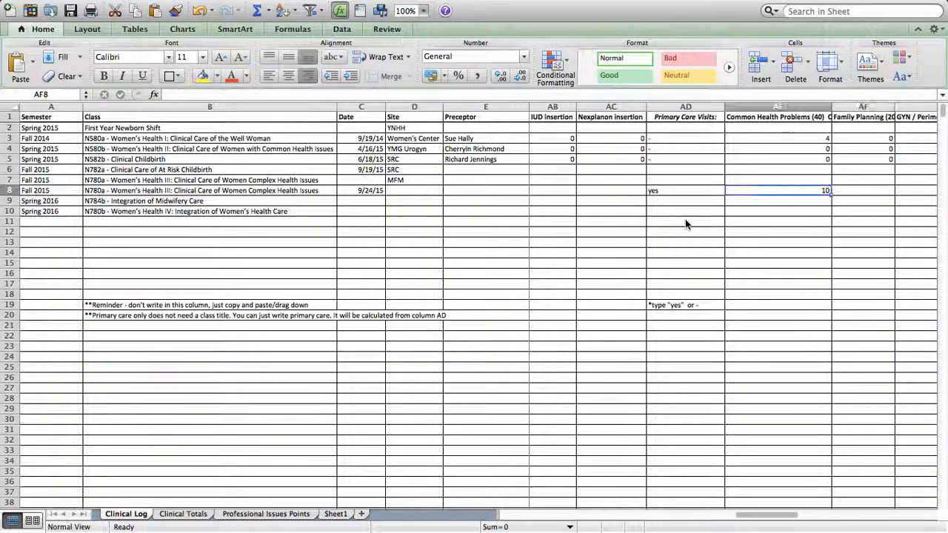
# - Examine the remaining columns of row 8, from Family Planning to Evaluation done and Evaluation uploaded
pyautogui.press('Tab')
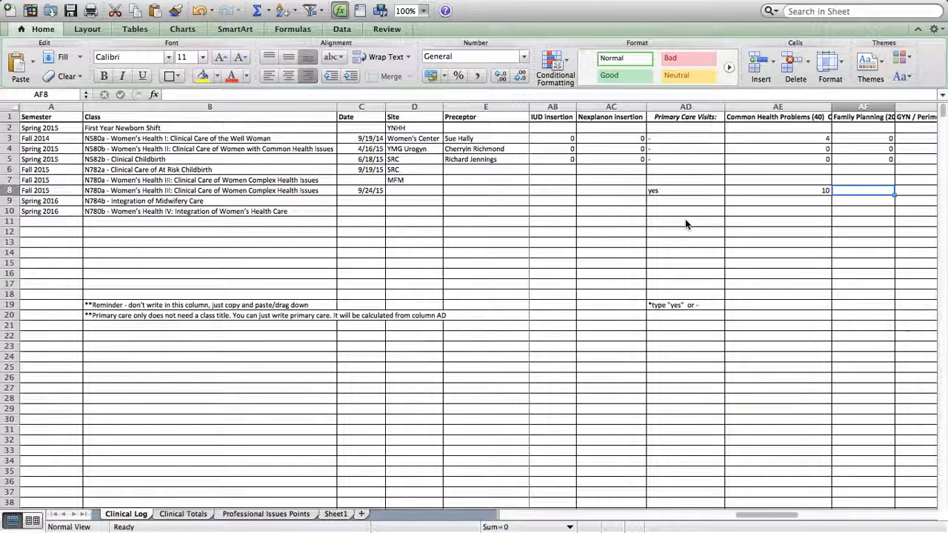
pyautogui.hscroll(3, 686, 224)
pyautogui.press('Tab')
pyautogui.press('Tab')
pyautogui.press('Tab')
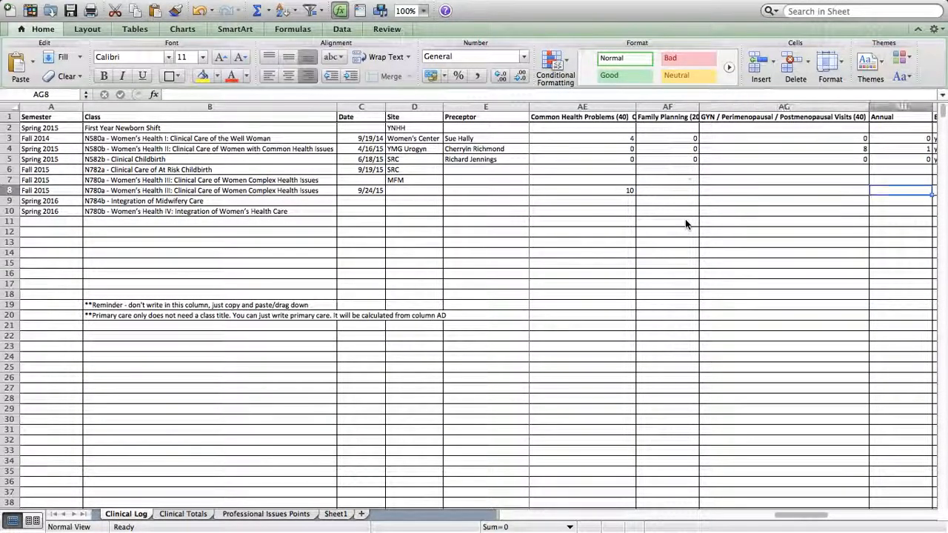
pyautogui.press('Tab')
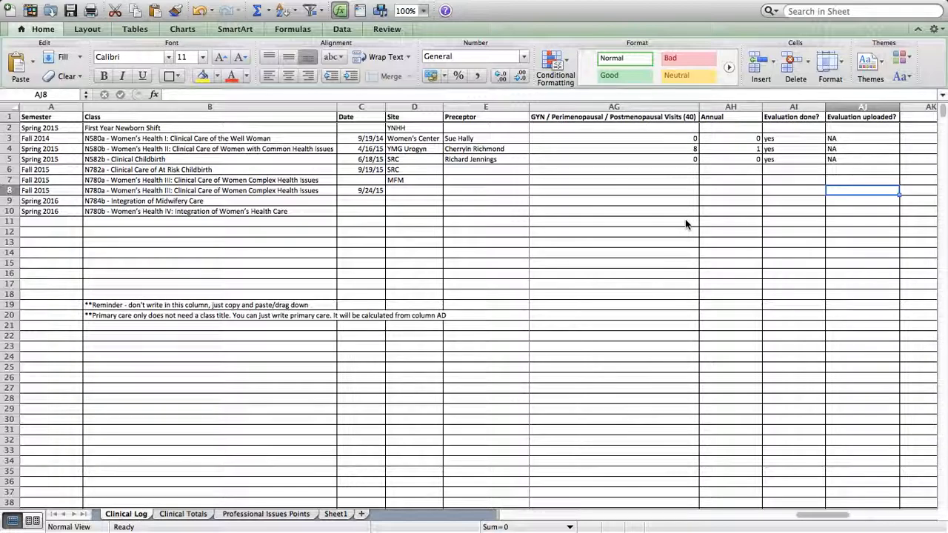
pyautogui.hotkey('shift', 'Tab')
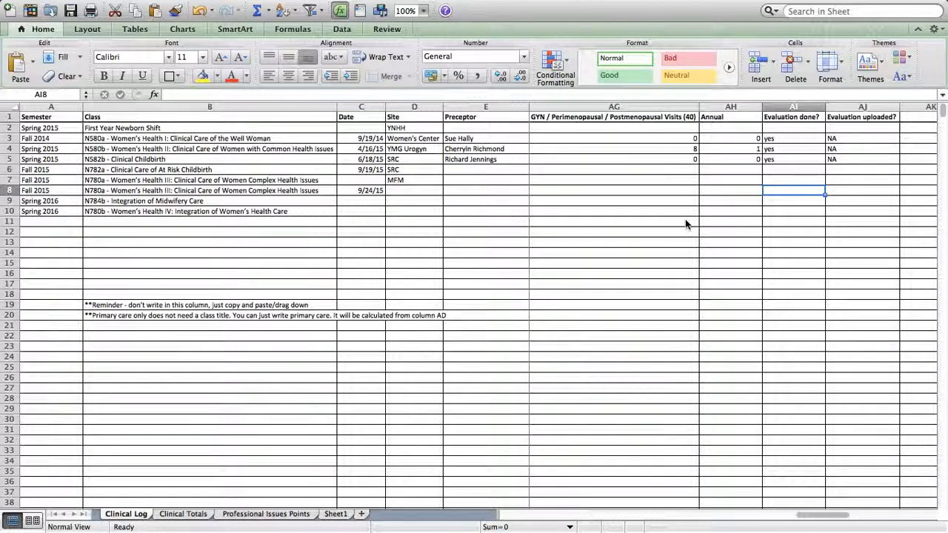
pyautogui.press('Right')
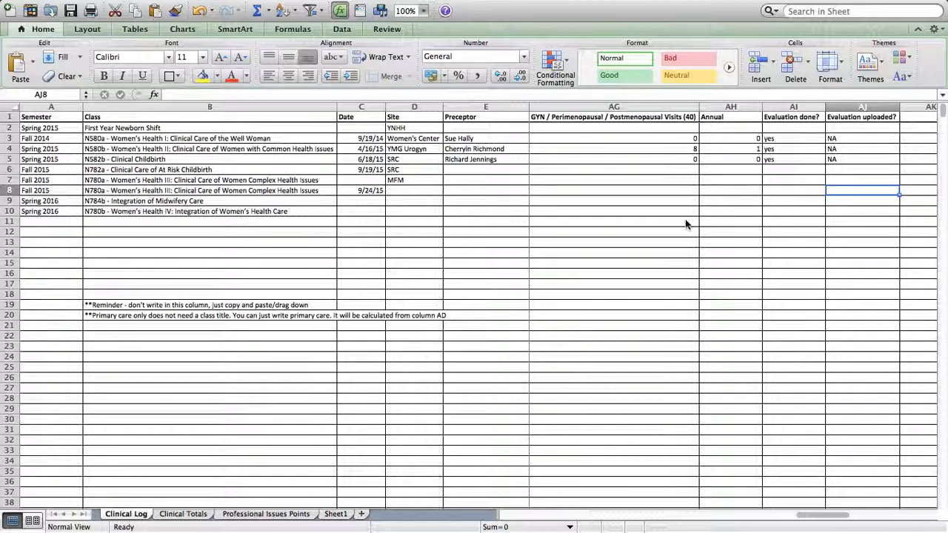
# - Review the instruction notes beneath the Class, Start Time, End Time and Primary Care Visits columns
pyautogui.hscroll(-10, 686, 225)
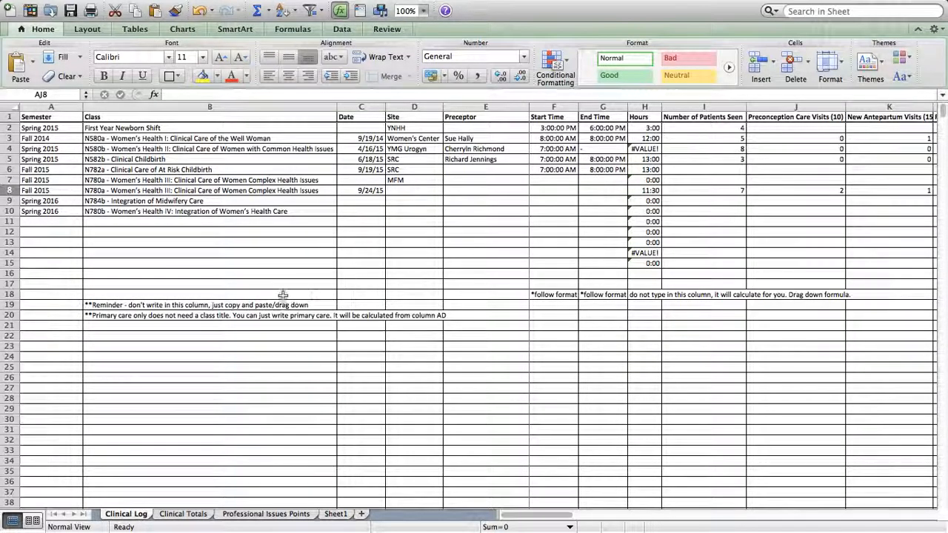
pyautogui.click(130, 306)
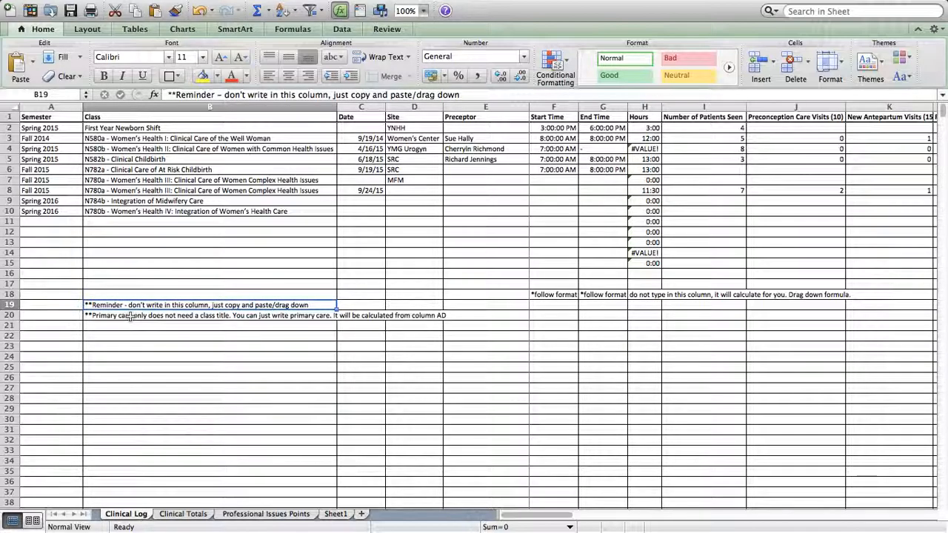
pyautogui.click(130, 316)
pyautogui.click(559, 295)
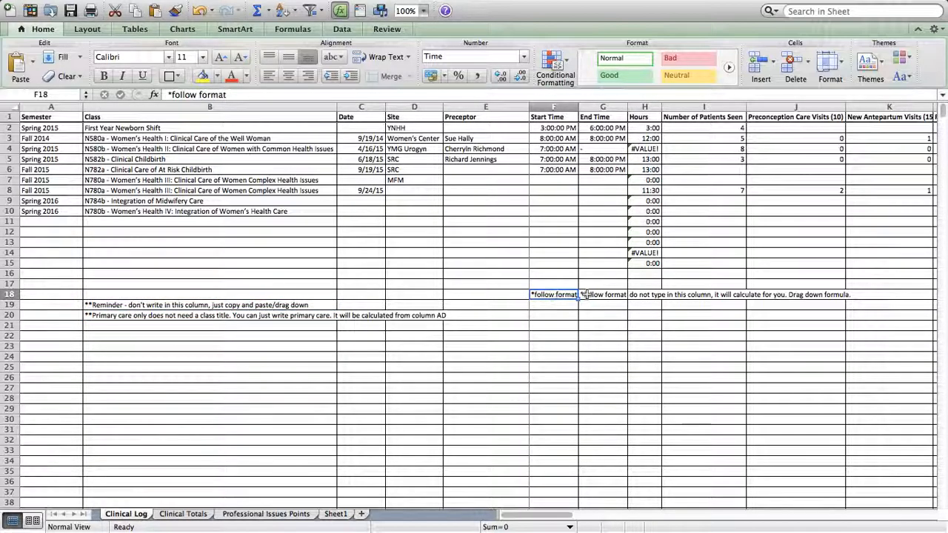
pyautogui.click(584, 295)
pyautogui.hscroll(5, 586, 294)
pyautogui.hscroll(7, 586, 294)
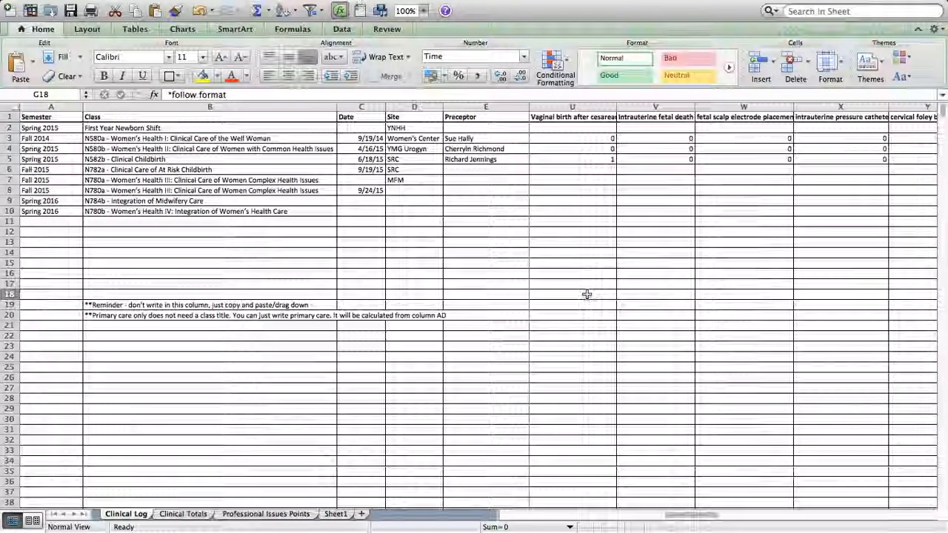
pyautogui.click(649, 305)
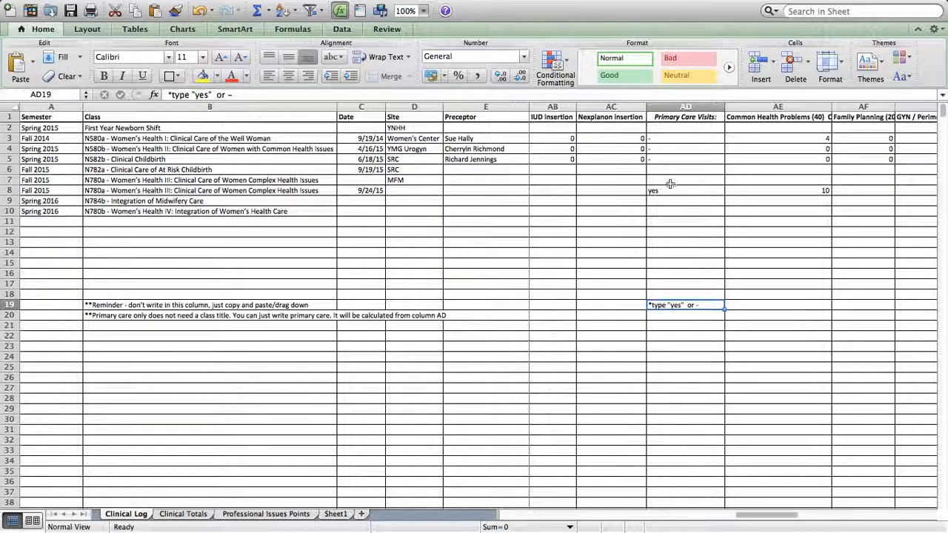
# - Review the Hours column in the filled-in Clinical Log and switch to the Typhon tally page in the browser
pyautogui.hscroll(-10, 641, 273)
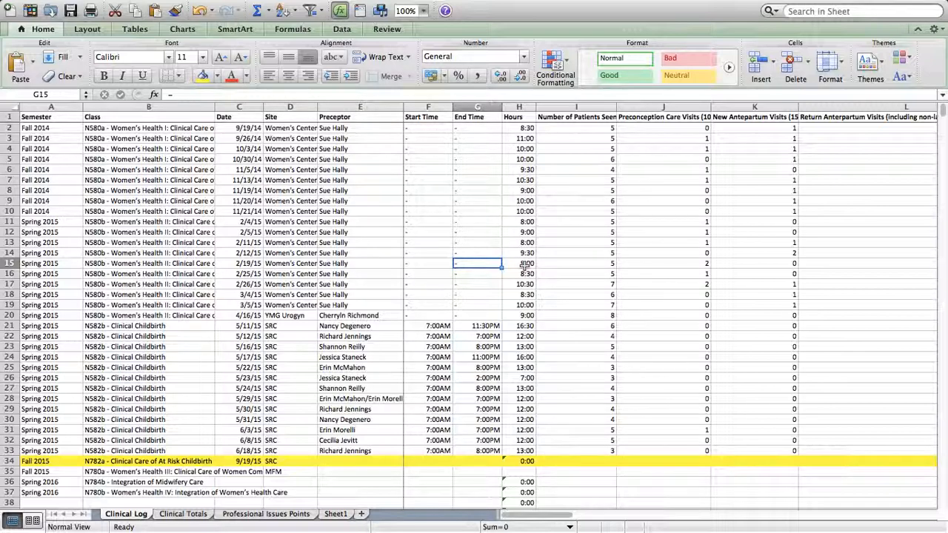
pyautogui.click(520, 314)
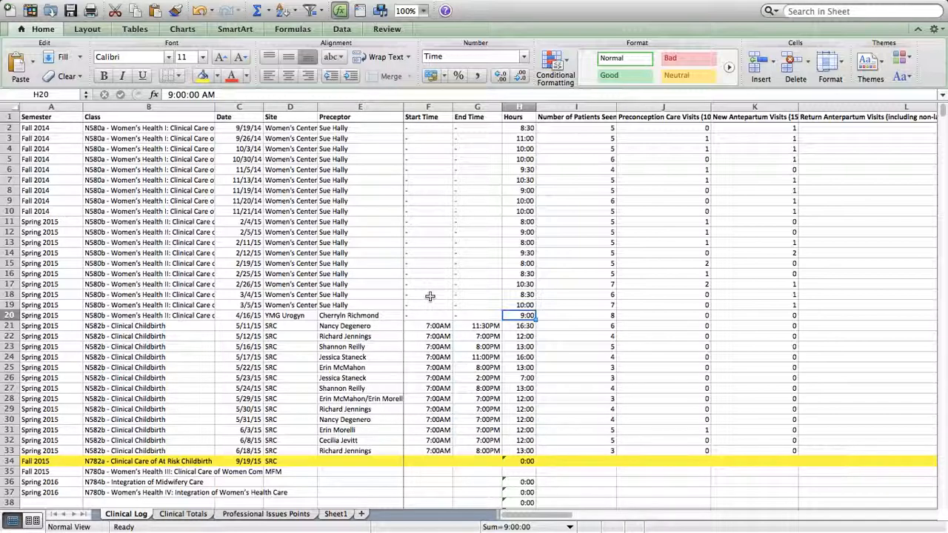
pyautogui.scroll(-2, 430, 296)
pyautogui.scroll(2, 430, 297)
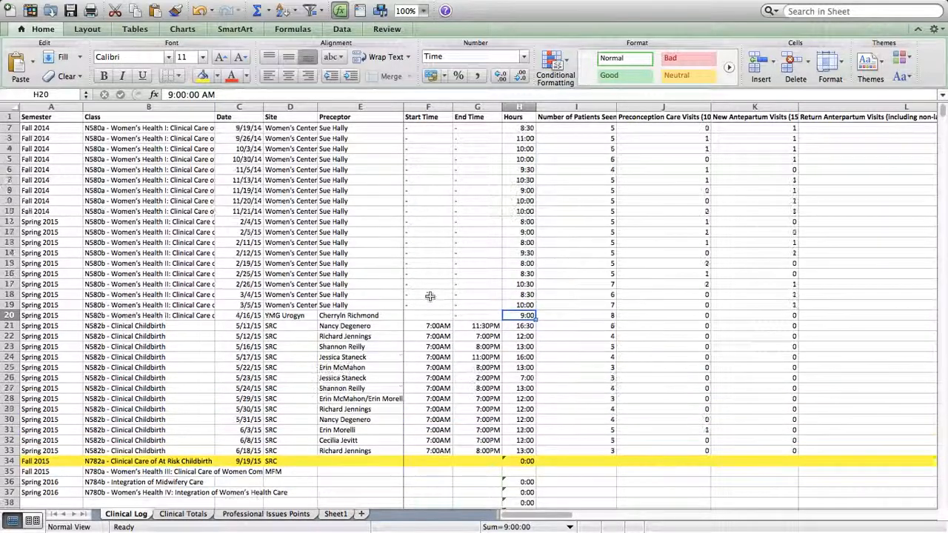
pyautogui.hotkey('ctrl', 'Right')
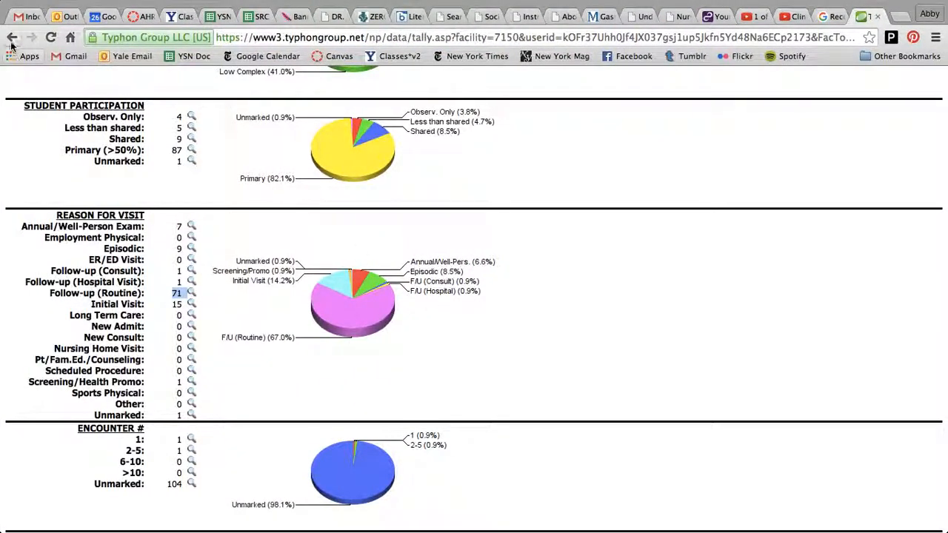
# - Open My Time Logs from Typhon's main menu and review the shift times per date
pyautogui.click(11, 38)
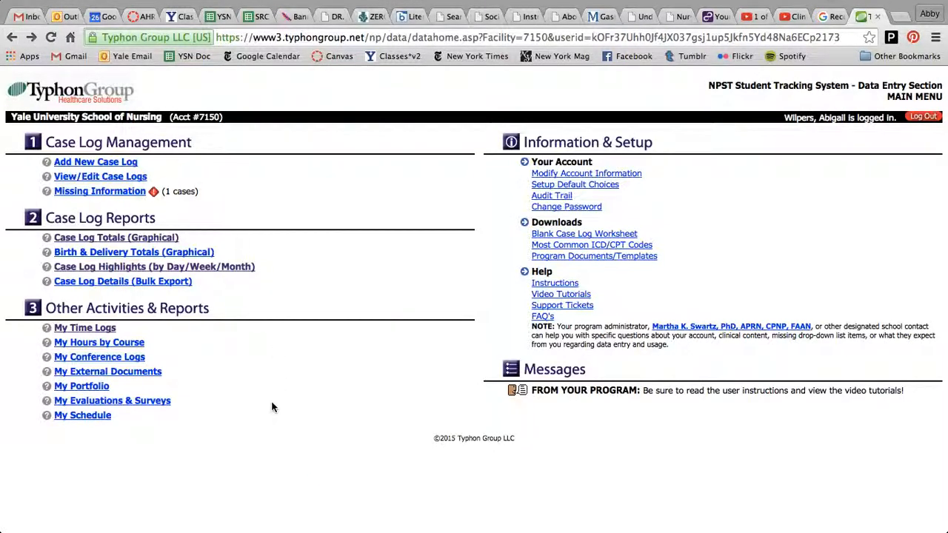
pyautogui.click(109, 330)
pyautogui.scroll(-4, 60, 424)
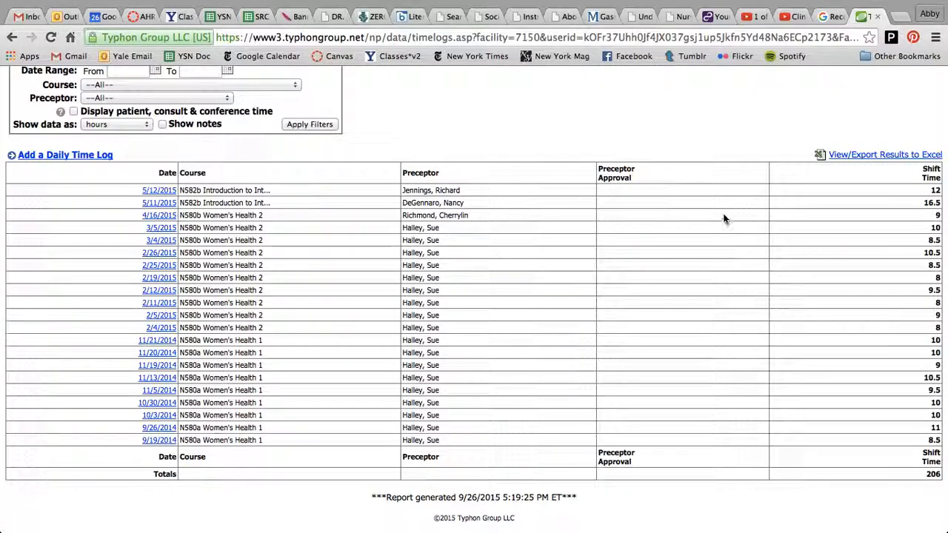
# - Open Case Log Highlights, show the case logs for 9/19/2014, and review the visits listed for that day
pyautogui.click(11, 36)
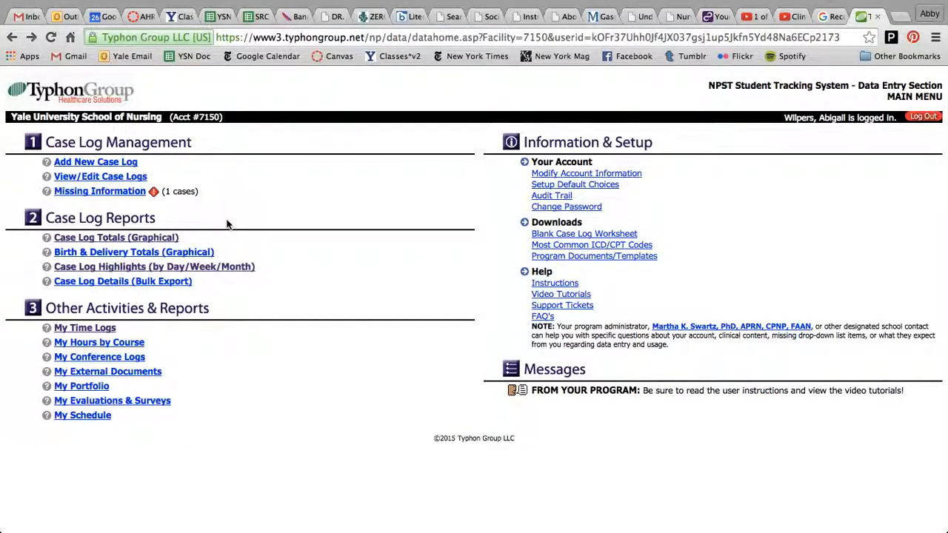
pyautogui.click(146, 268)
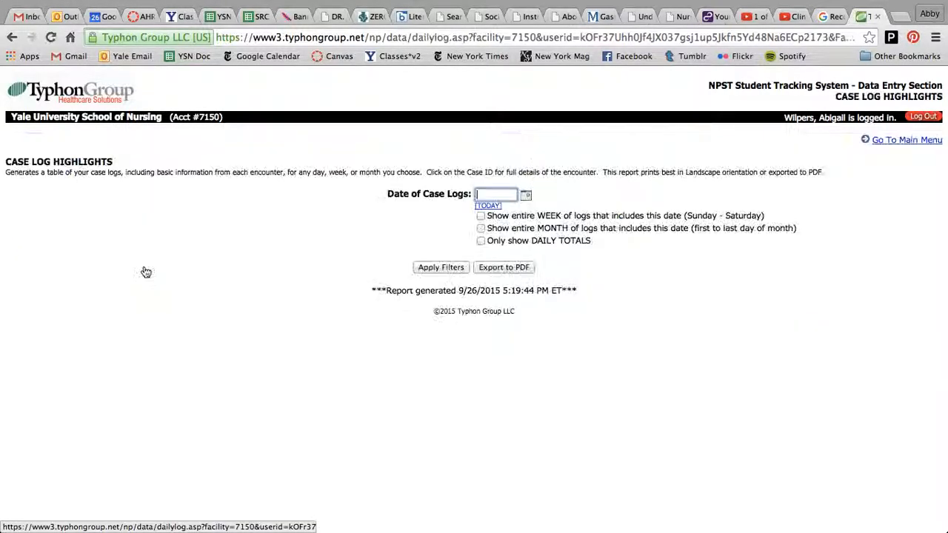
pyautogui.write('9/19/1')
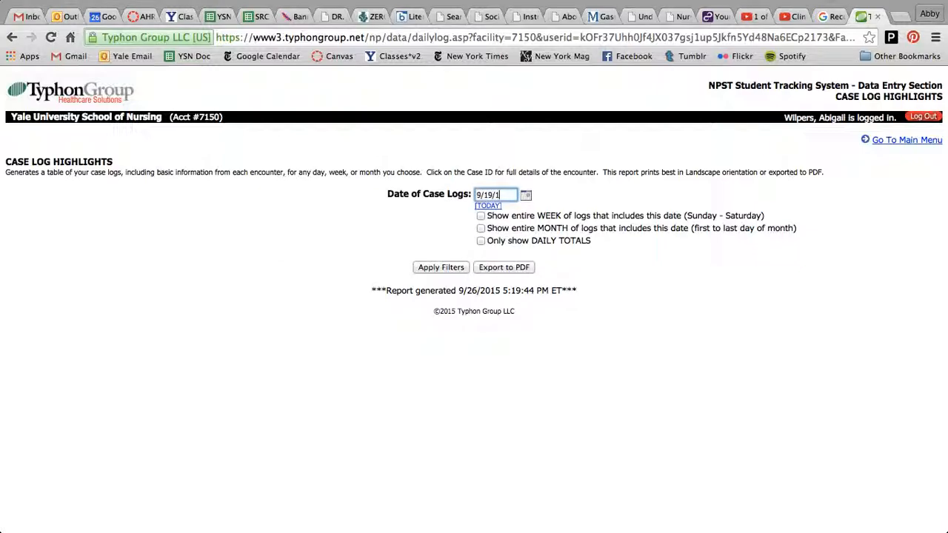
pyautogui.press('Return')
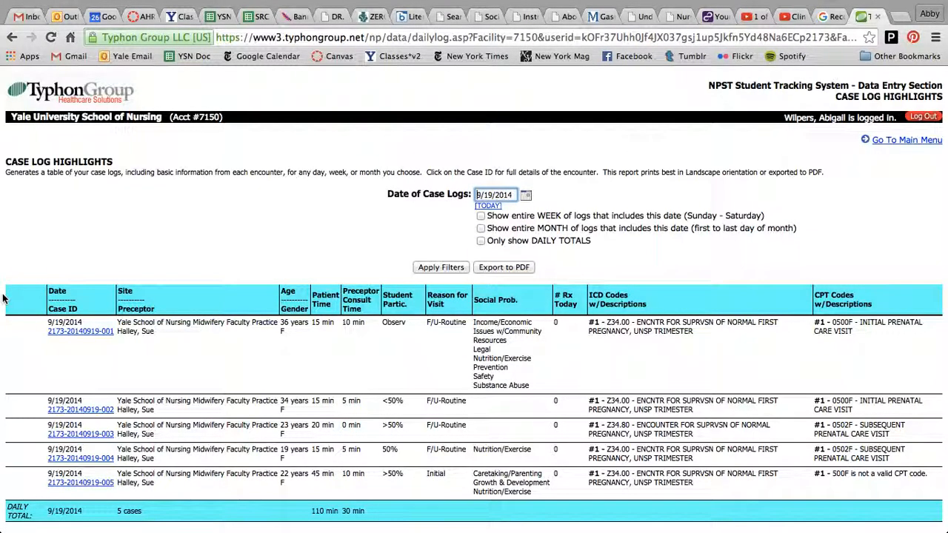
pyautogui.scroll(-1, 0, 357)
pyautogui.scroll(-1, 0, 357)
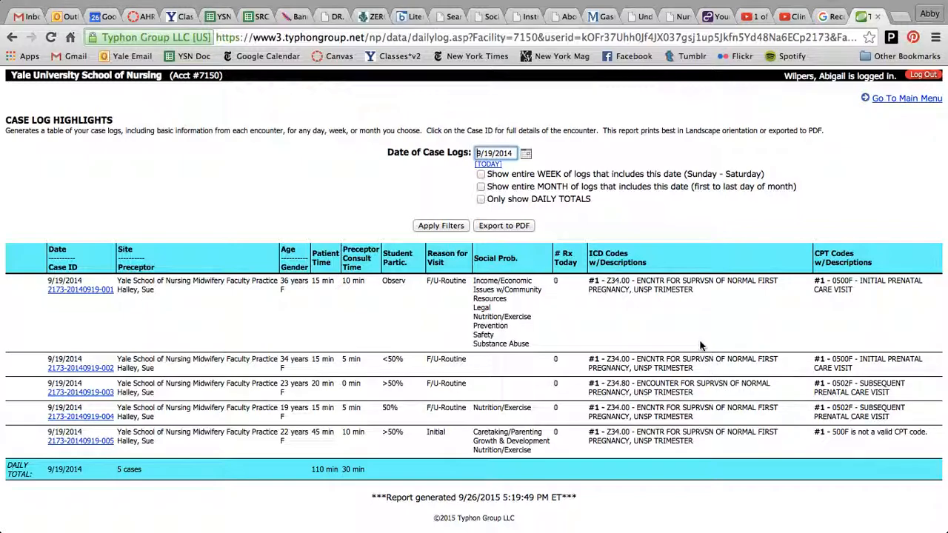
# - Switch to the example Clinical Log spreadsheet, insert a new row above row 4, and set its semester to Fall 2014
pyautogui.hotkey('ctrl', 'Left')
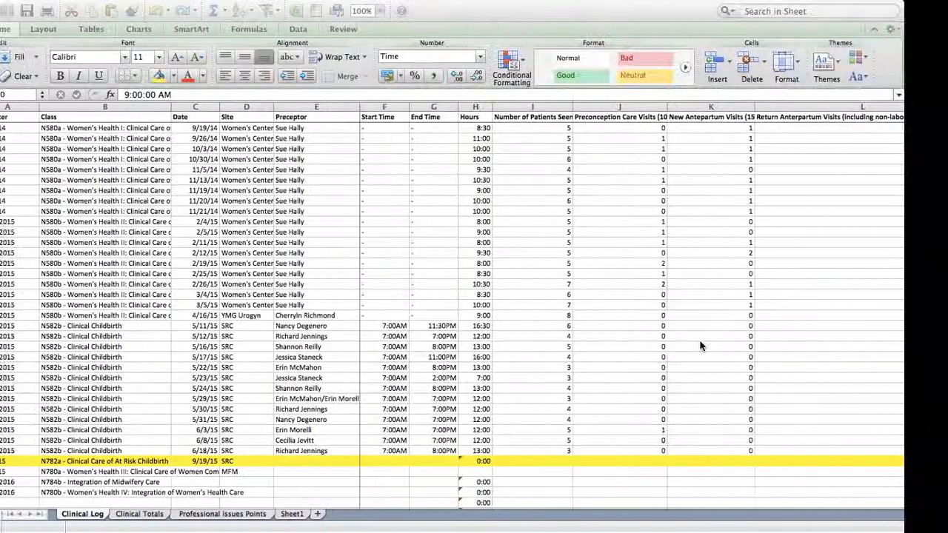
pyautogui.hotkey('ctrl', 'Left')
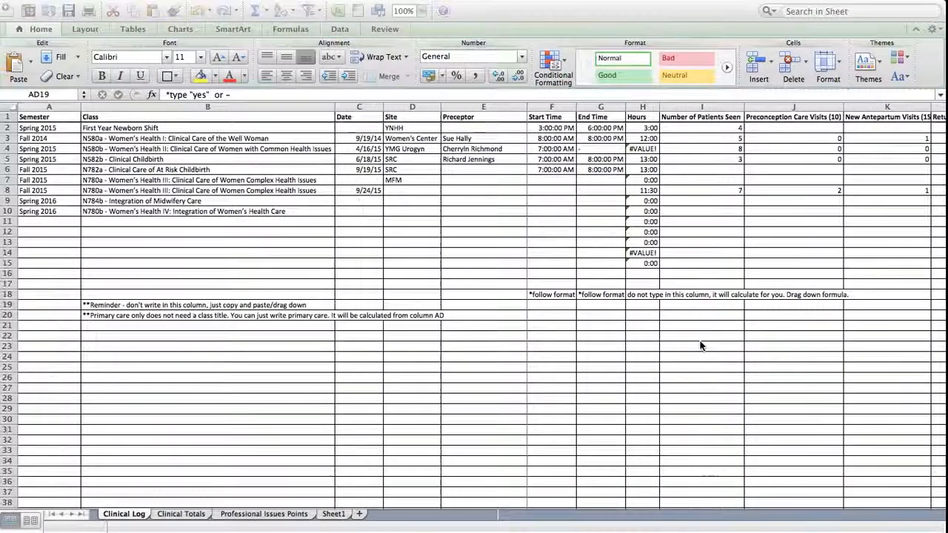
pyautogui.click(12, 150)
pyautogui.rightClick(14, 151)
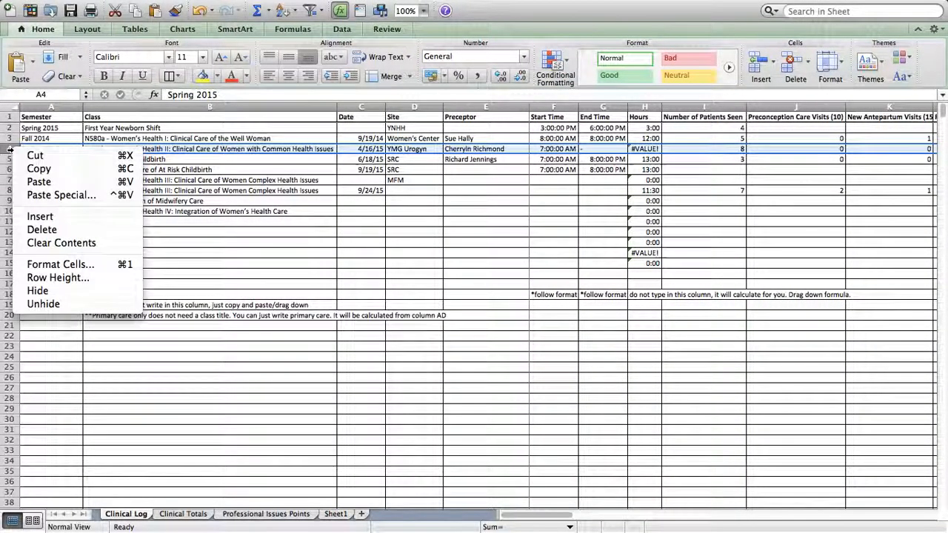
pyautogui.click(31, 216)
pyautogui.write('Fall')
pyautogui.press('Down')
pyautogui.press('Tab')
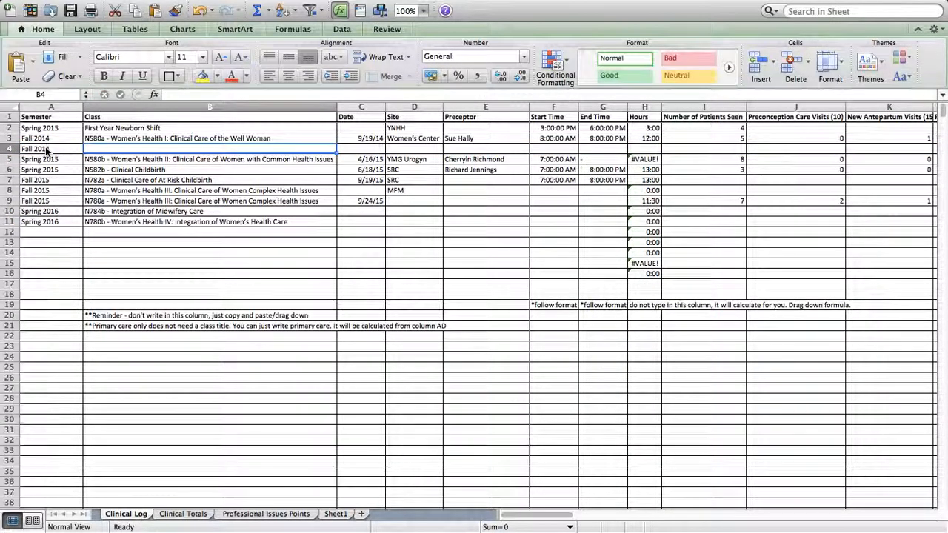
# - Fill row 4's Class with the N580a - Women's Health I title from the row above
pyautogui.click(96, 139)
pyautogui.moveTo(337, 146); pyautogui.dragTo(333, 149)
pyautogui.click(321, 148)
pyautogui.press('Tab')
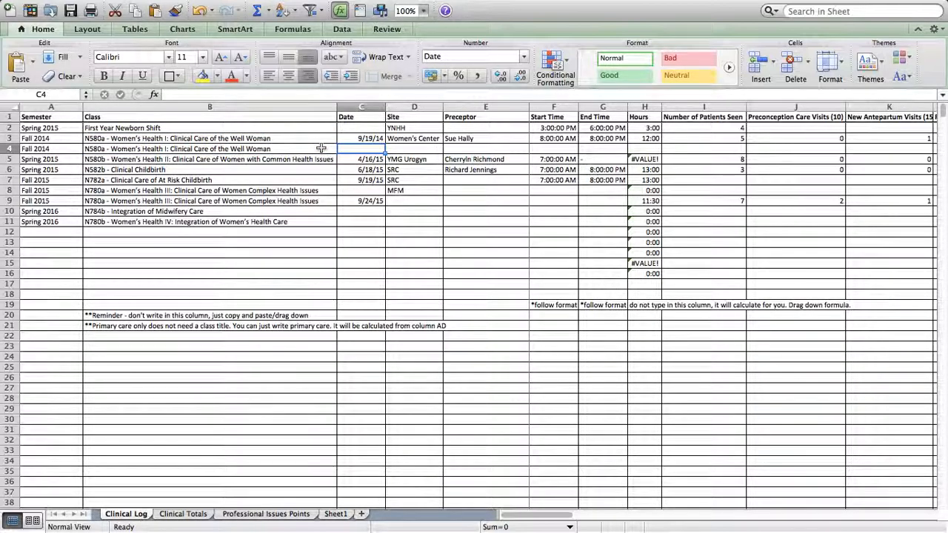
# - Set row 4's date to 9/14/15 and leave its Site, Preceptor, Start Time and End Time blank
pyautogui.write('9/')
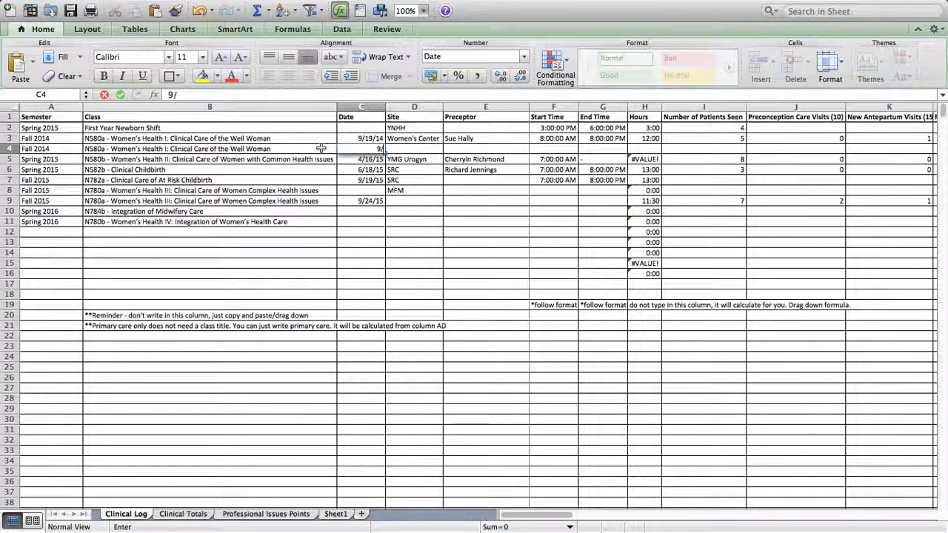
pyautogui.write('14/15')
pyautogui.press('Tab')
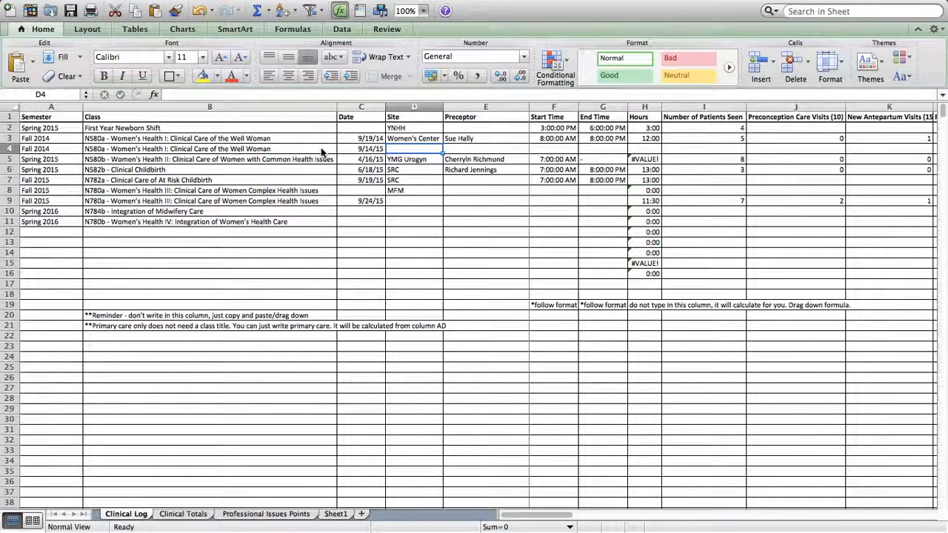
pyautogui.press('Tab')
pyautogui.press('Tab')
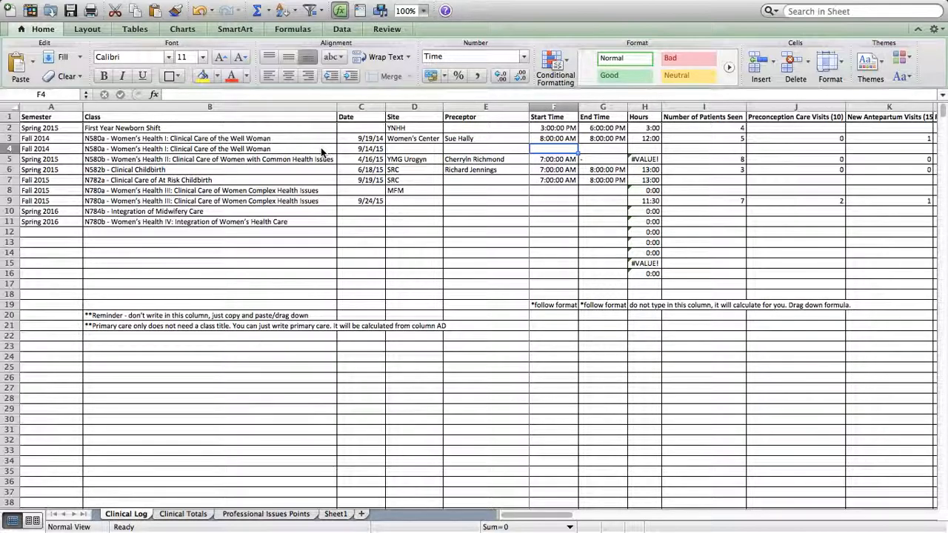
pyautogui.press('Tab')
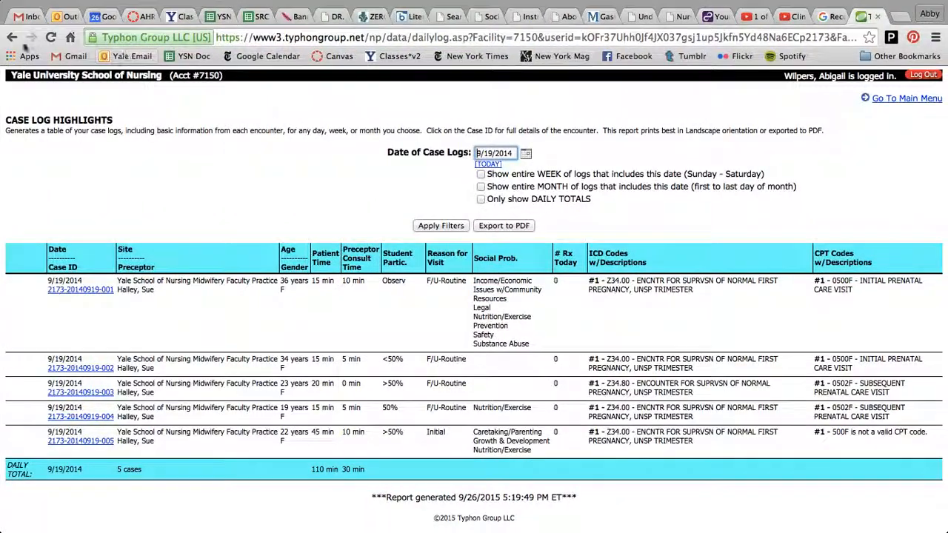
# - Reopen My Time Logs in Typhon and look up the shift time for 9/19/2014
pyautogui.click(10, 40)
pyautogui.click(10, 41)
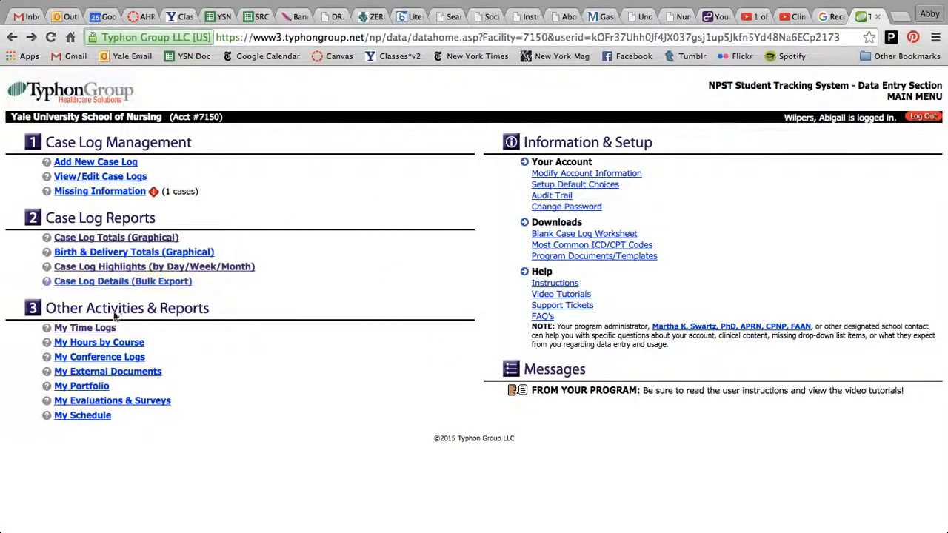
pyautogui.click(109, 328)
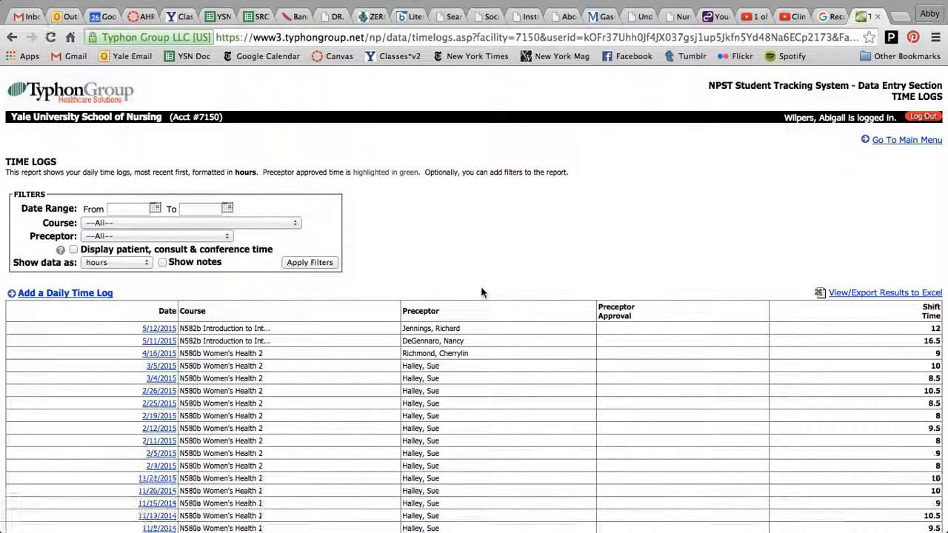
pyautogui.scroll(-2, 518, 374)
pyautogui.scroll(-2, 518, 377)
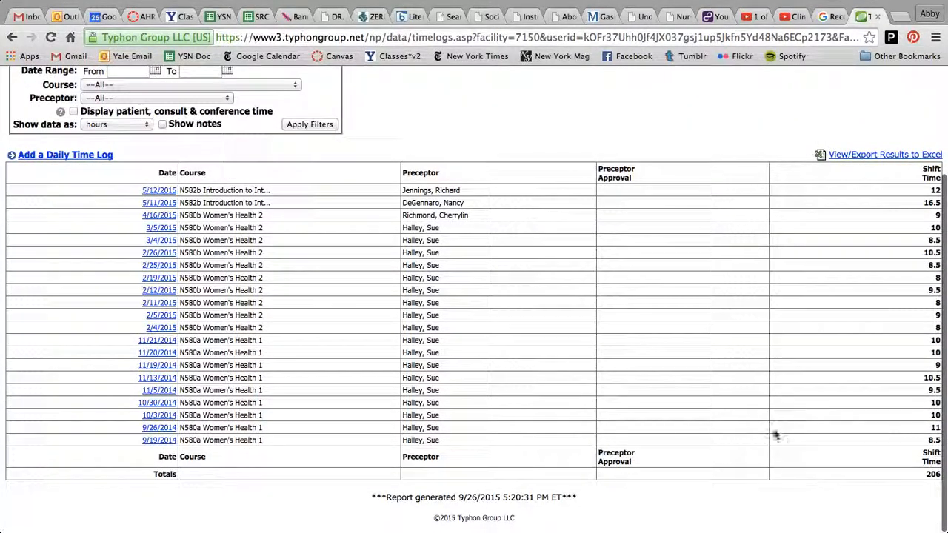
# - Return to the example Clinical Log spreadsheet and set row 4's Hours to 8:30
pyautogui.hotkey('ctrl', 'Left')
pyautogui.hotkey('ctrl', 'Left')
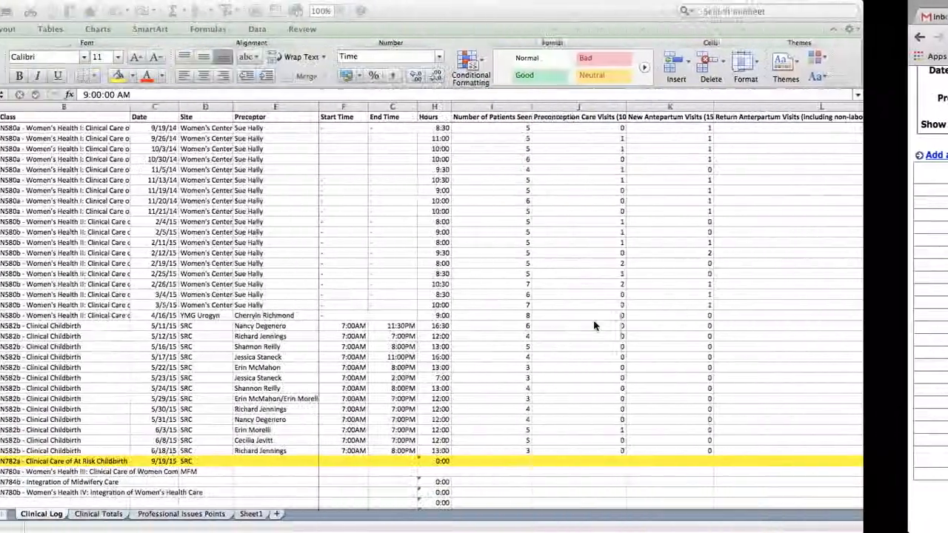
pyautogui.write('8')
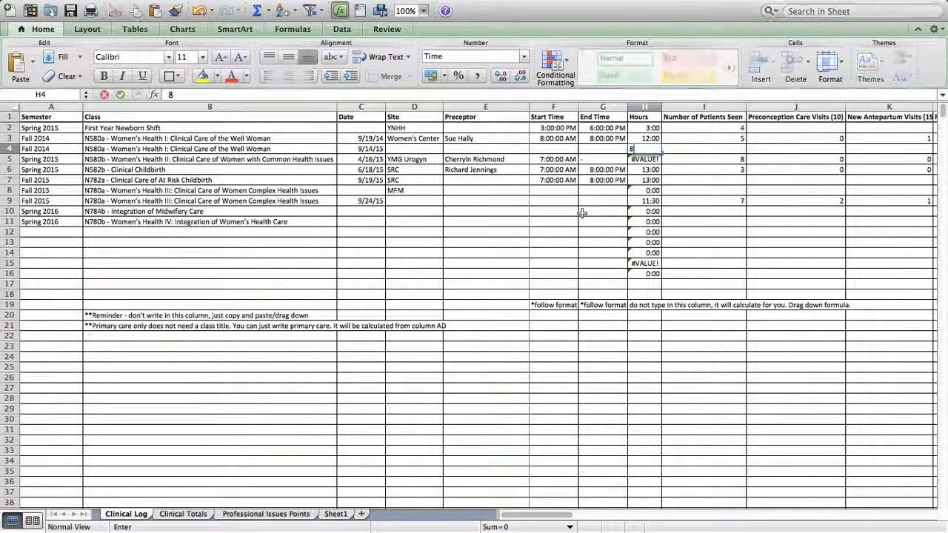
pyautogui.write(':30')
pyautogui.press('Tab')
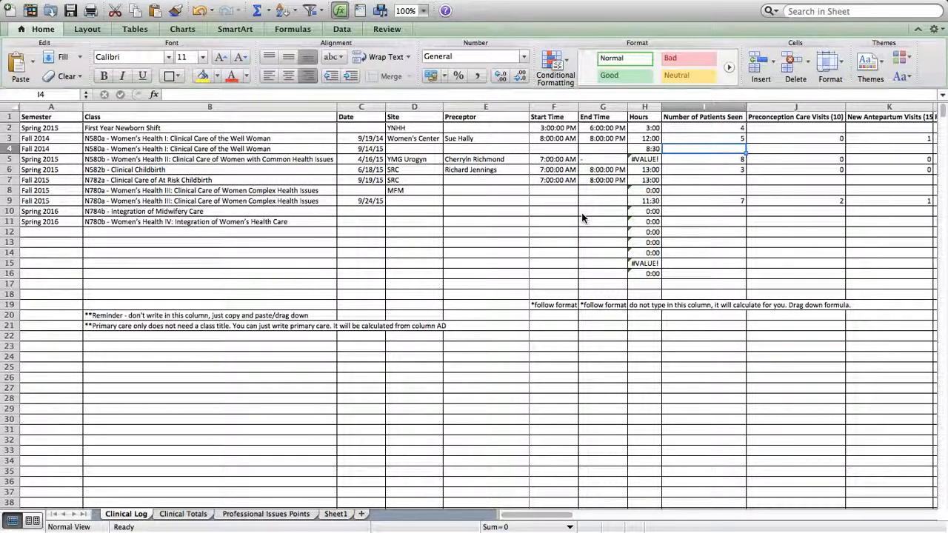
# - Set row 4's Number of Patients Seen to 5 and its Preconception Care Visits to 0
pyautogui.write('5')
pyautogui.press('Tab')
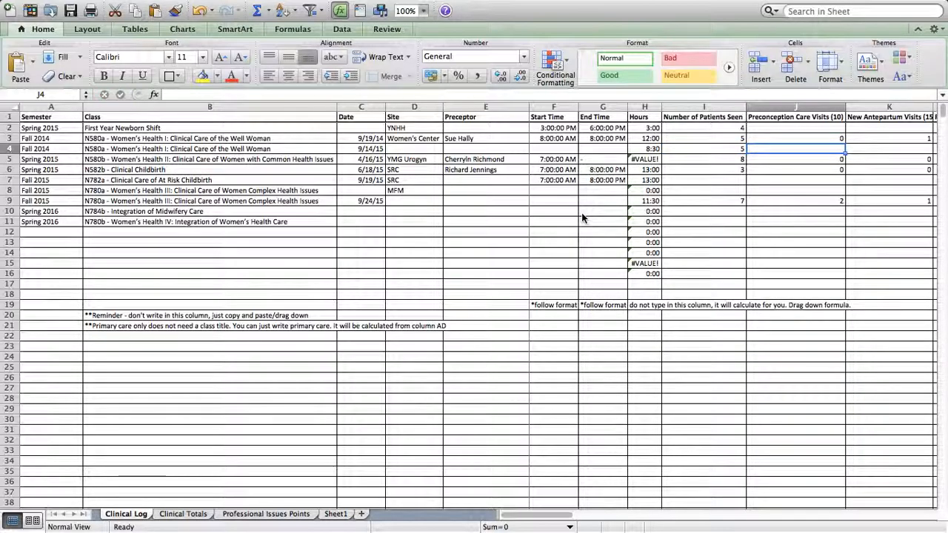
pyautogui.write('0')
pyautogui.press('Tab')
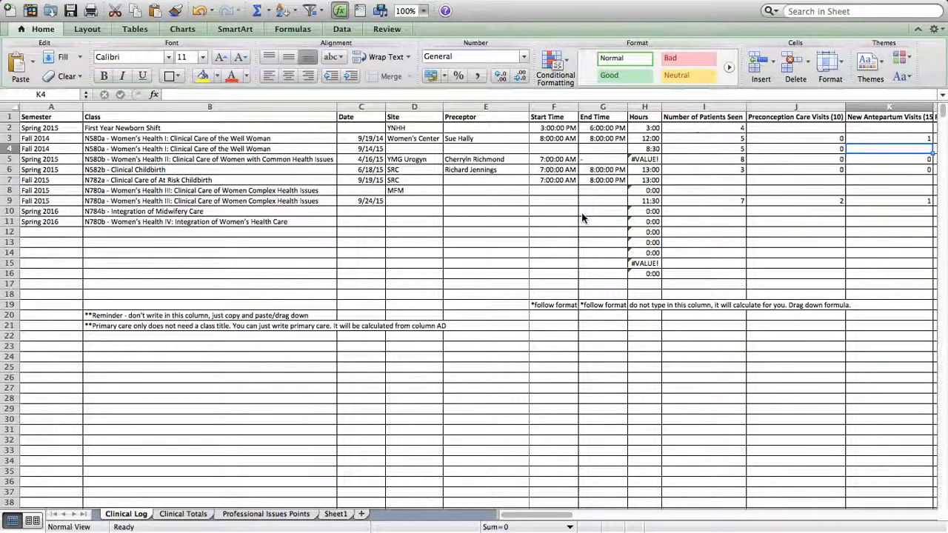
pyautogui.write('4')
pyautogui.press('Tab')
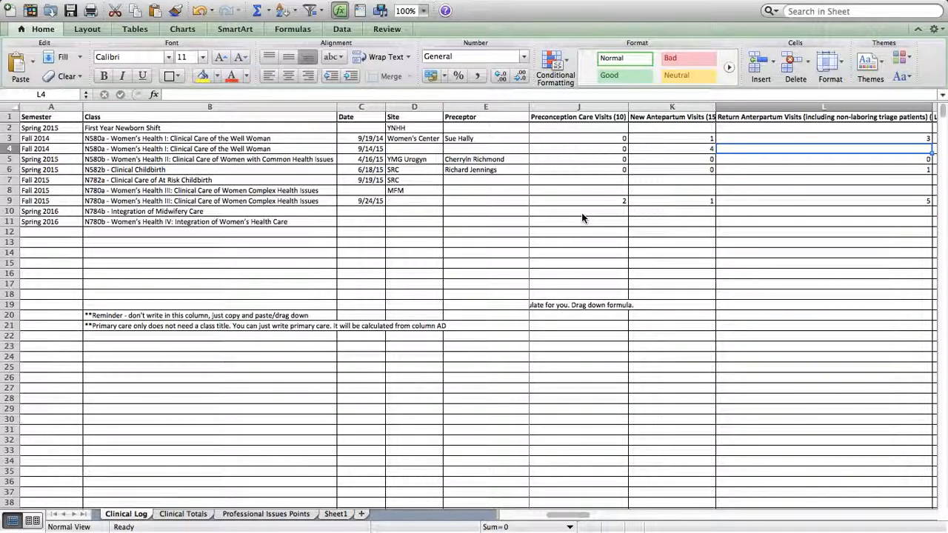
pyautogui.write('1')
pyautogui.press('Escape')
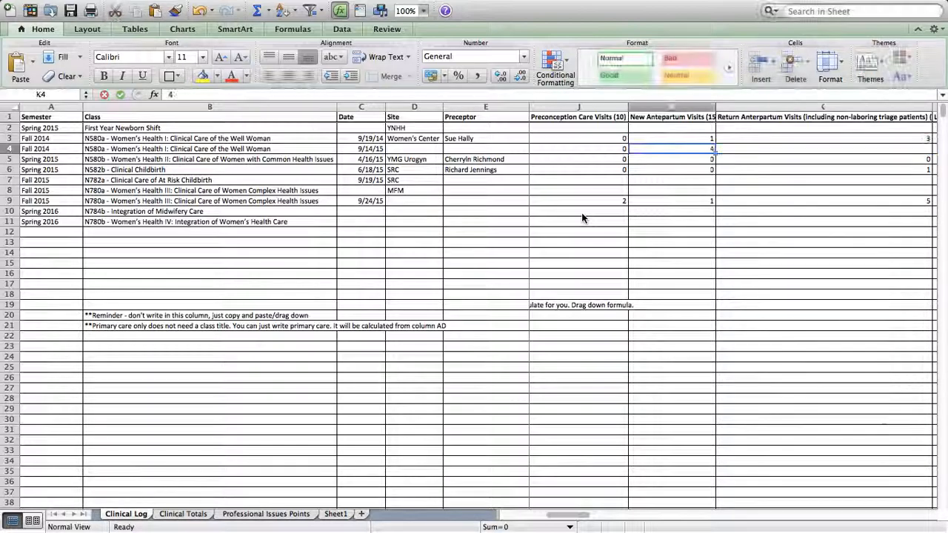
# - Set row 4's New Antepartum Visits to 1 and its Return Antepartum Visits to 4
pyautogui.hotkey('shift', 'Tab')
pyautogui.write('1')
pyautogui.press('Tab')
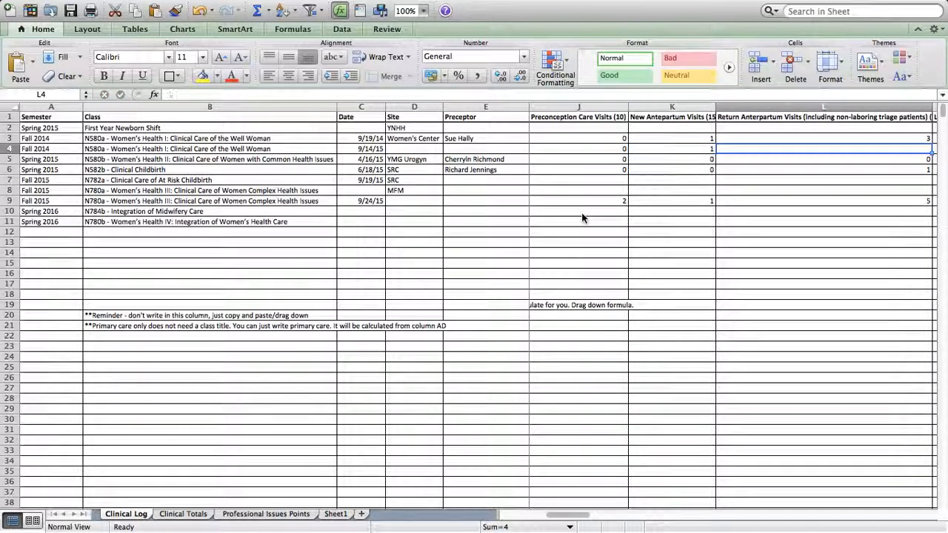
pyautogui.write('4')
pyautogui.press('Tab')
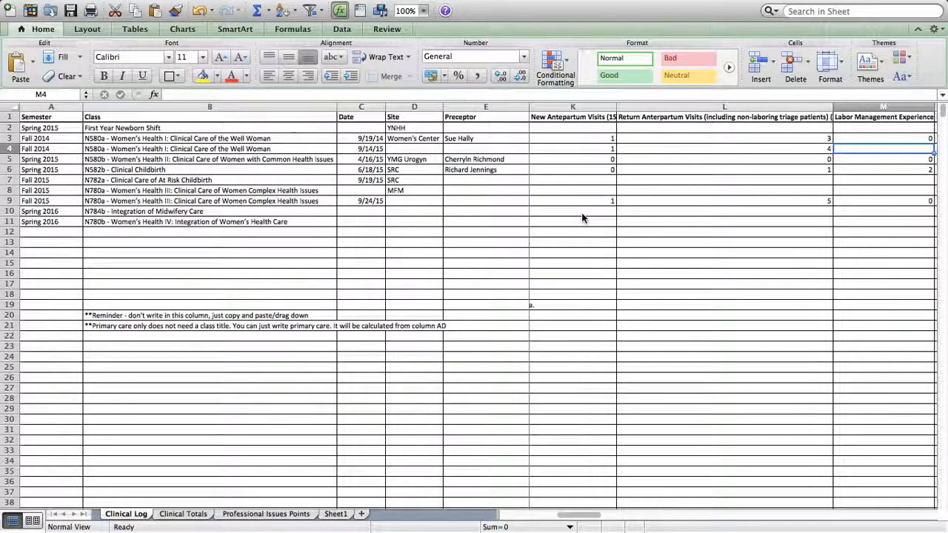
# - Review the procedure, Primary Care Visits and Common Health Problems columns further along the Clinical Log
pyautogui.hscroll(10, 581, 212)
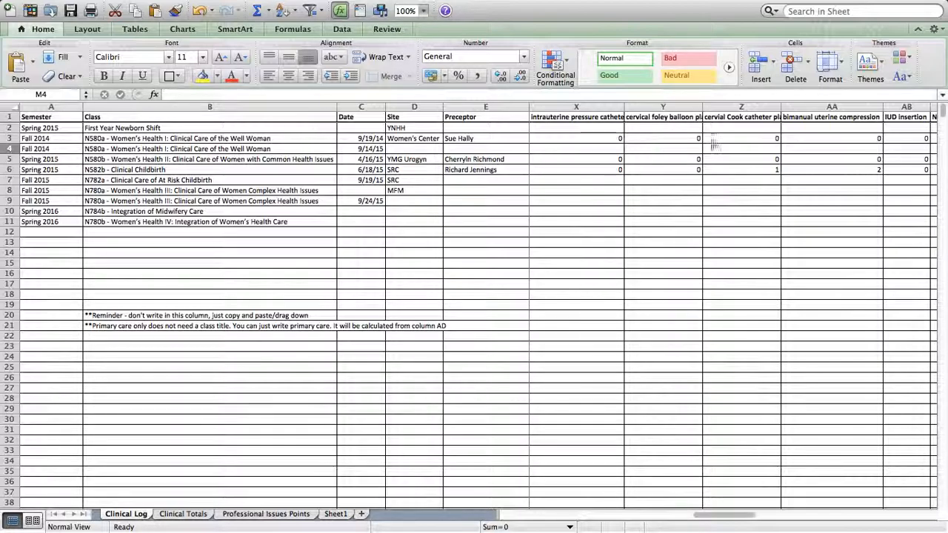
pyautogui.hscroll(4, 747, 147)
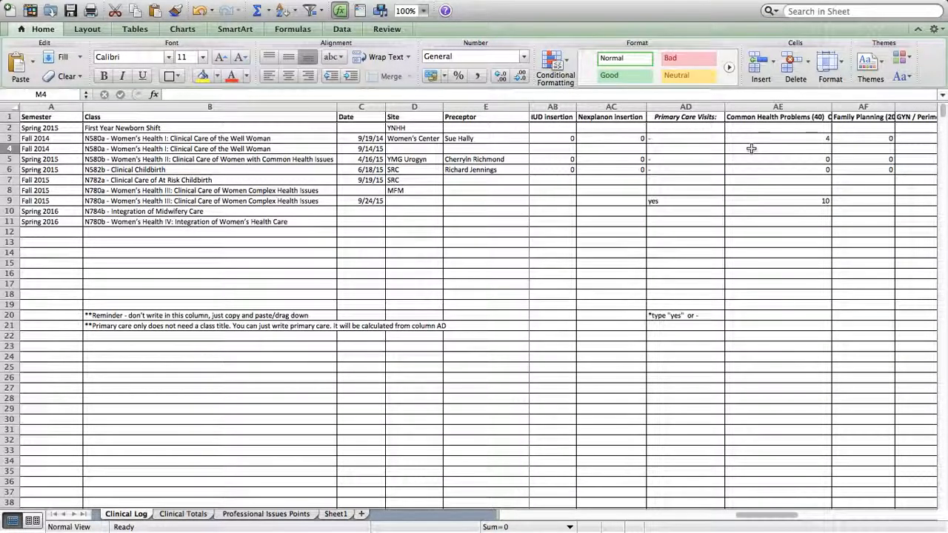
pyautogui.hscroll(-2, 704, 148)
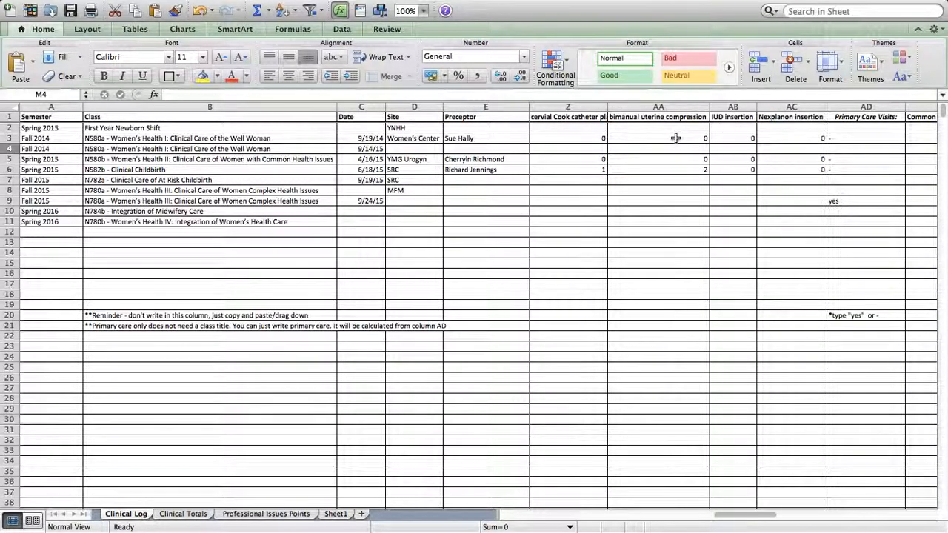
pyautogui.click(786, 138)
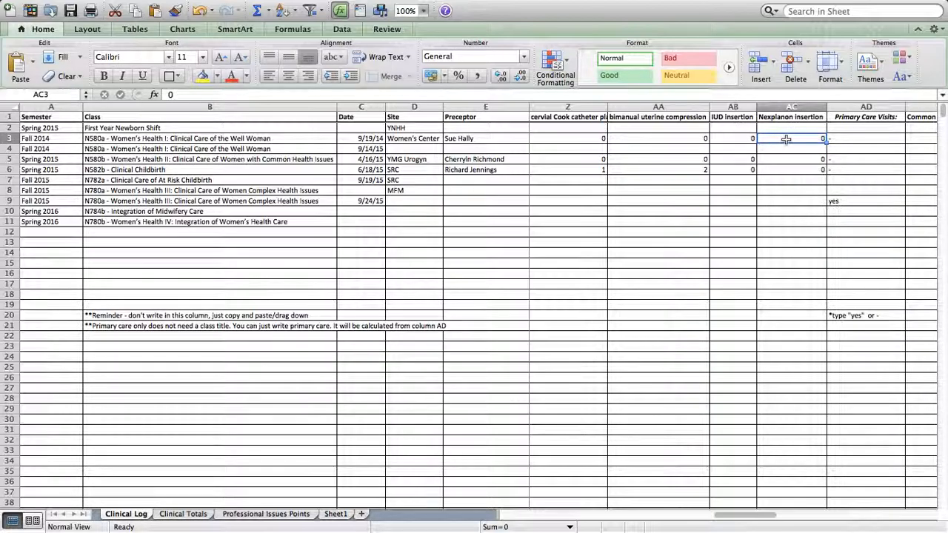
pyautogui.hscroll(3, 796, 137)
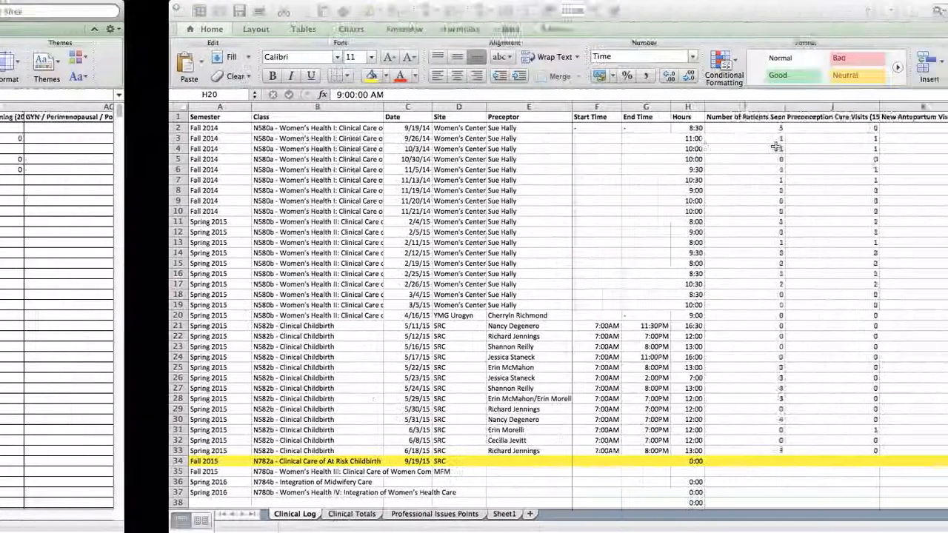
# - Switch to Typhon in the browser and generate the Case Log Highlights report for 9/19/2015
pyautogui.hotkey('ctrl', 'Right')
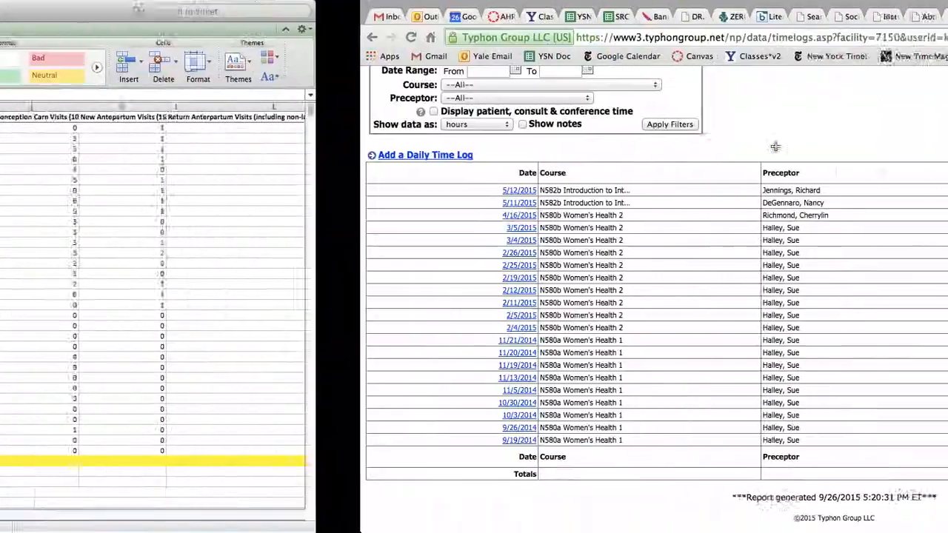
pyautogui.click(12, 40)
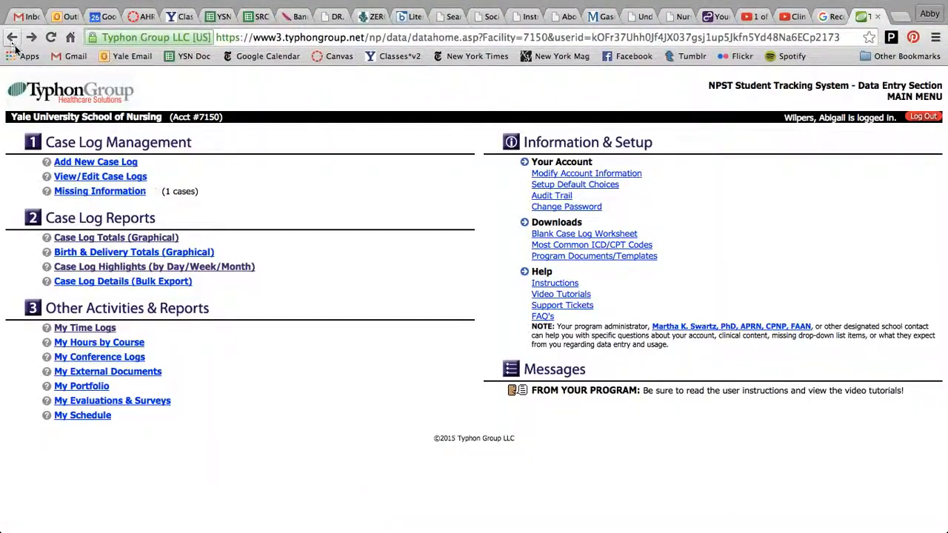
pyautogui.click(86, 267)
pyautogui.write('9')
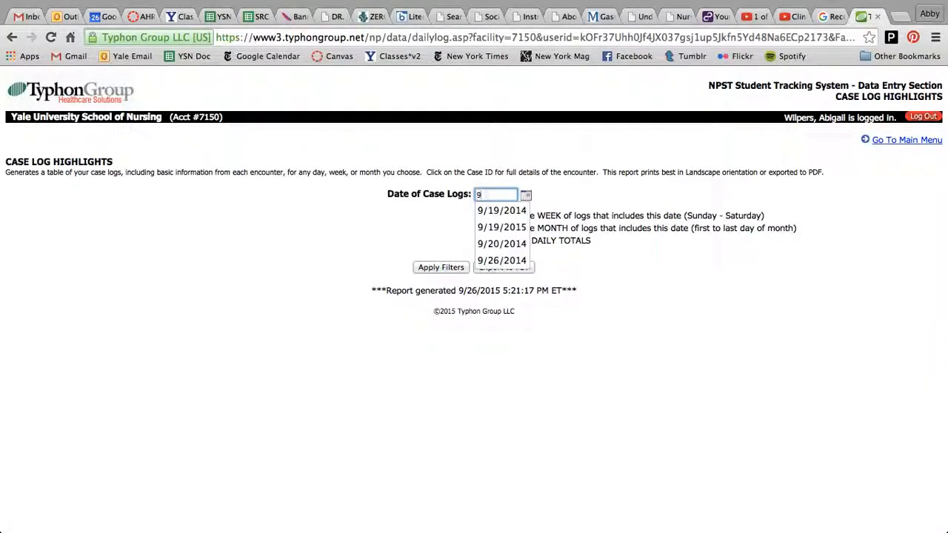
pyautogui.write('/19/2015')
pyautogui.press('Return')
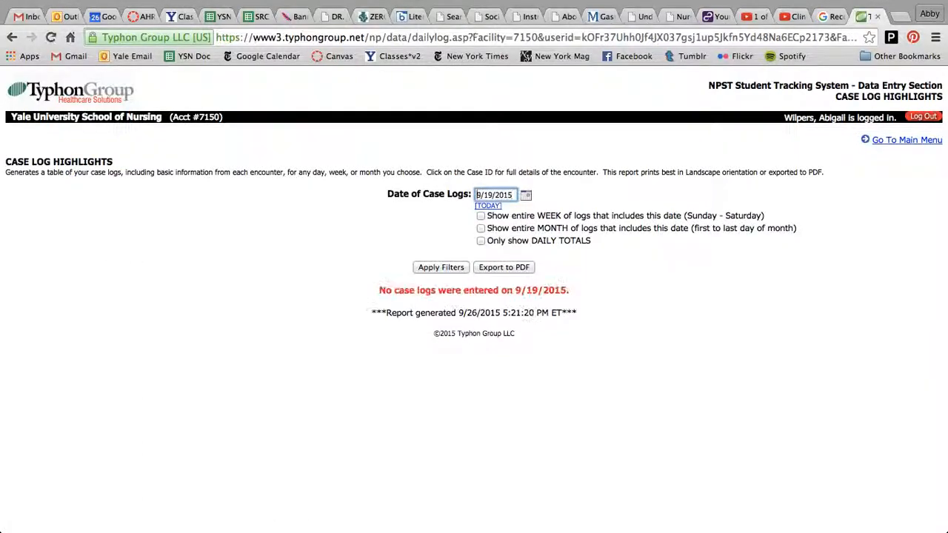
# - Generate the Case Log Highlights report for 9/19/2014 and review that day's visit reasons, ICD codes and CPT codes
pyautogui.click(491, 194)
pyautogui.press('BackSpace')
pyautogui.write('4')
pyautogui.press('Return')
pyautogui.press('BackSpace')
pyautogui.write('4')
pyautogui.press('Return')
pyautogui.scroll(-1, 345, 338)
pyautogui.scroll(1, 345, 338)
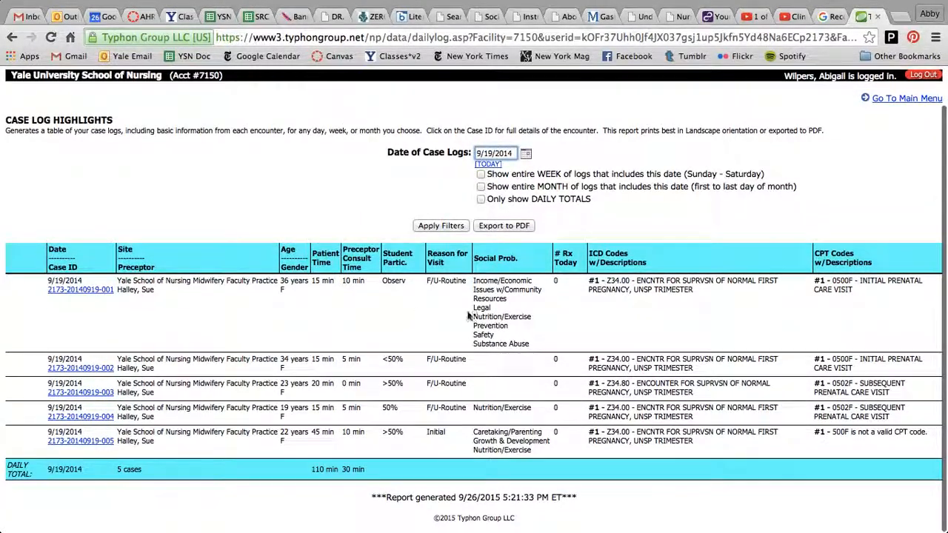
pyautogui.click(474, 403)
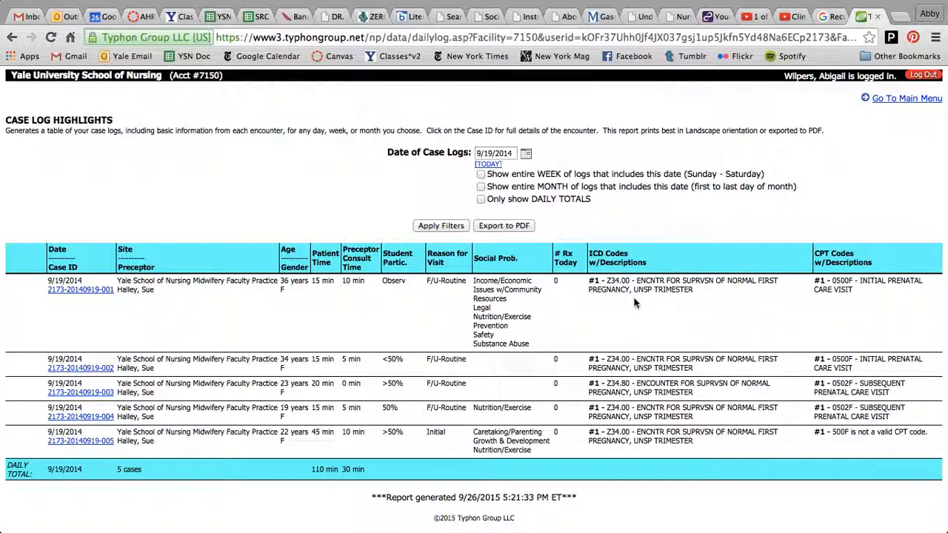
# - Return to the example Clinical Log spreadsheet and review the GYN visits, Annual and Evaluation done columns for rows 3 and 4
pyautogui.hotkey('ctrl', 'Left')
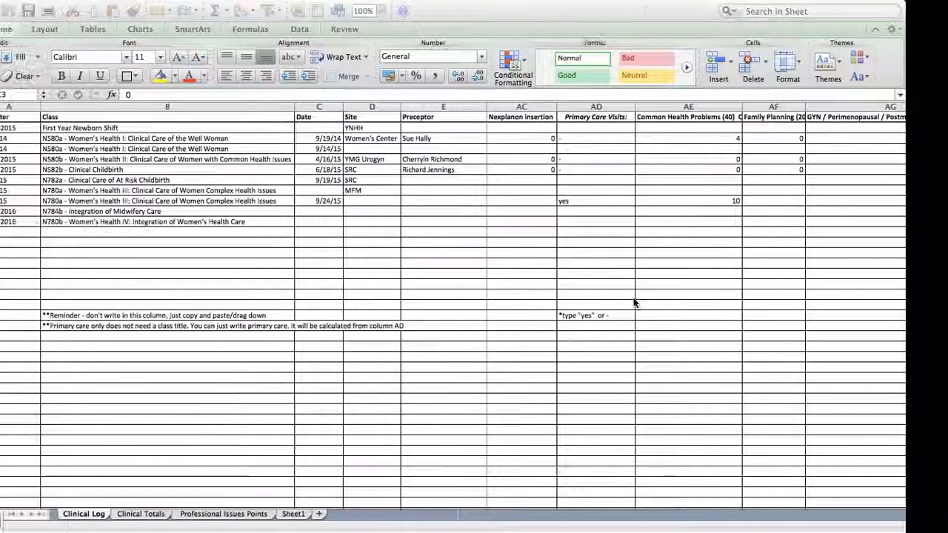
pyautogui.click(806, 141)
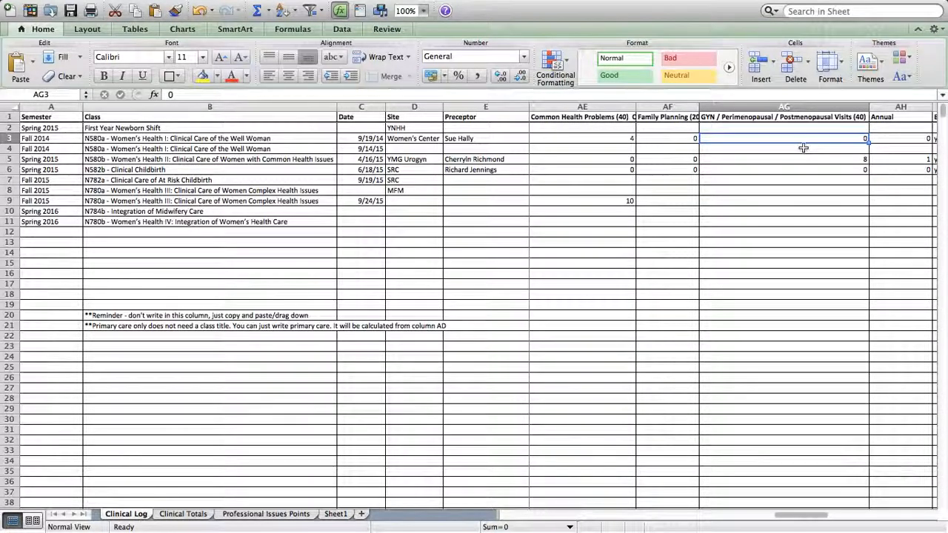
pyautogui.press('Right')
pyautogui.press('Down')
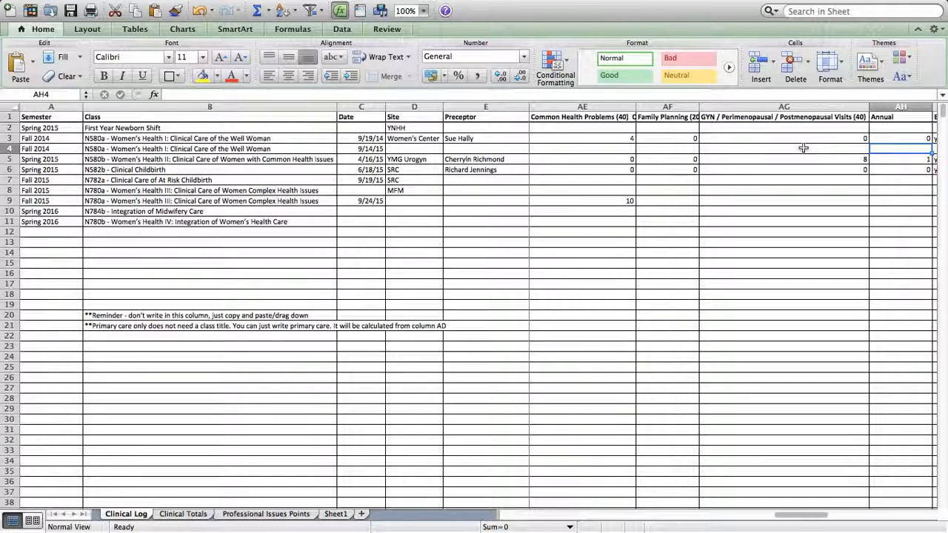
pyautogui.press('Left')
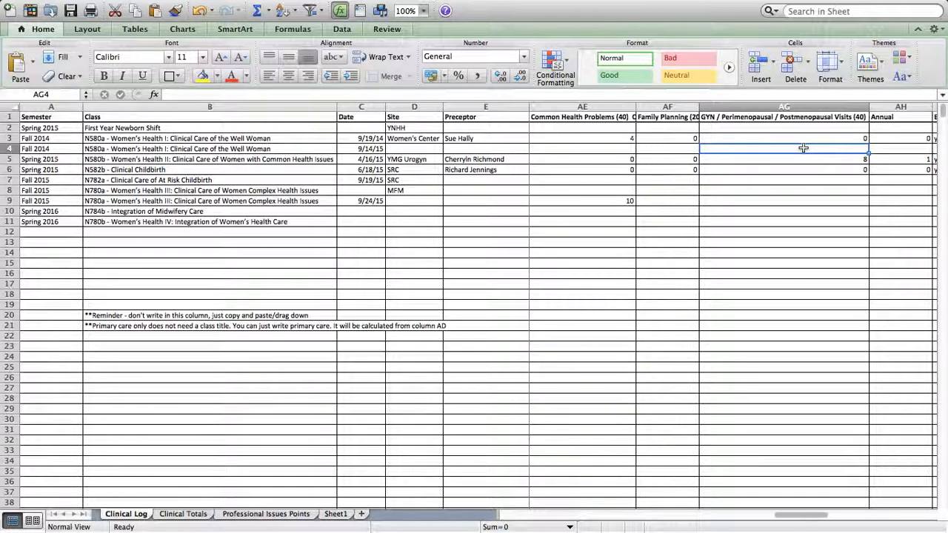
pyautogui.press('Right')
pyautogui.press('Right')
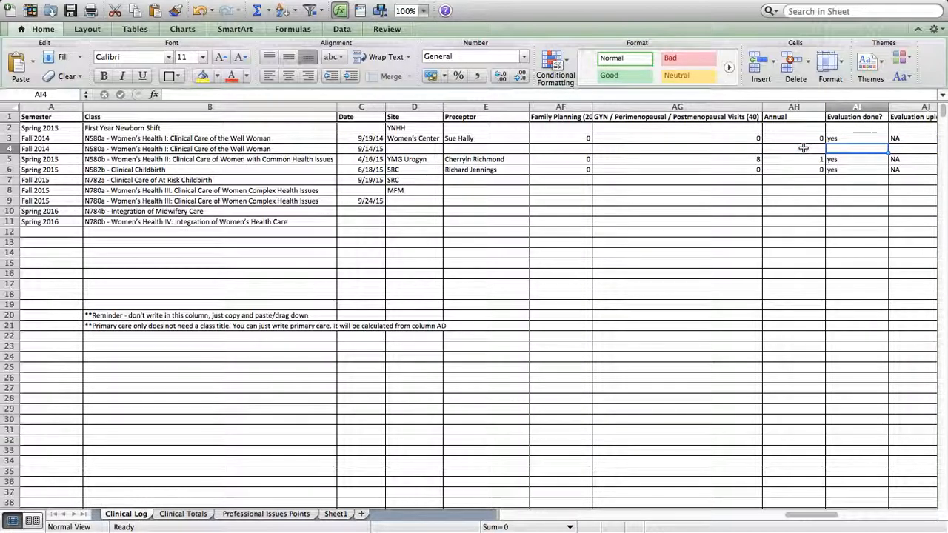
# - Replace the Date of row 4's Fall 2014 N580a entry with ALL FALL
pyautogui.press('Left')
pyautogui.press('Left')
pyautogui.press('Left')
pyautogui.press('Left')
pyautogui.press('Left')
pyautogui.press('Left')
pyautogui.press('Left')
pyautogui.press('Left')
pyautogui.press('Left')
pyautogui.press('Left')
pyautogui.press('Left')
pyautogui.press('Left')
pyautogui.press('Left')
pyautogui.press('Left')
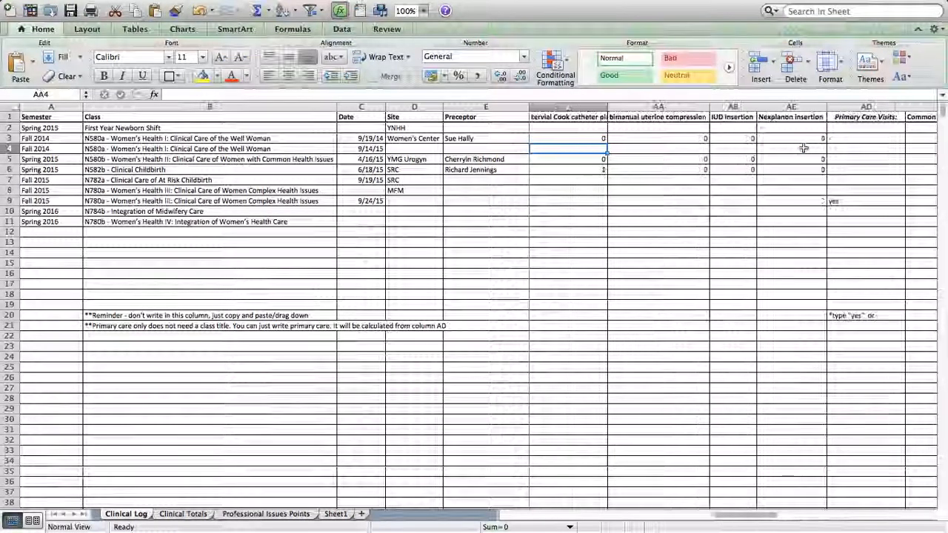
pyautogui.press('Left')
pyautogui.press('Left')
pyautogui.press('Left')
pyautogui.press('Left')
pyautogui.press('Left')
pyautogui.press('Left')
pyautogui.press('Left')
pyautogui.press('Left')
pyautogui.press('Left')
pyautogui.press('Left')
pyautogui.press('Left')
pyautogui.press('Left')
pyautogui.press('Left')
pyautogui.press('Left')
pyautogui.press('Left')
pyautogui.press('Left')
pyautogui.press('Left')
pyautogui.press('Left')
pyautogui.press('Left')
pyautogui.press('Left')
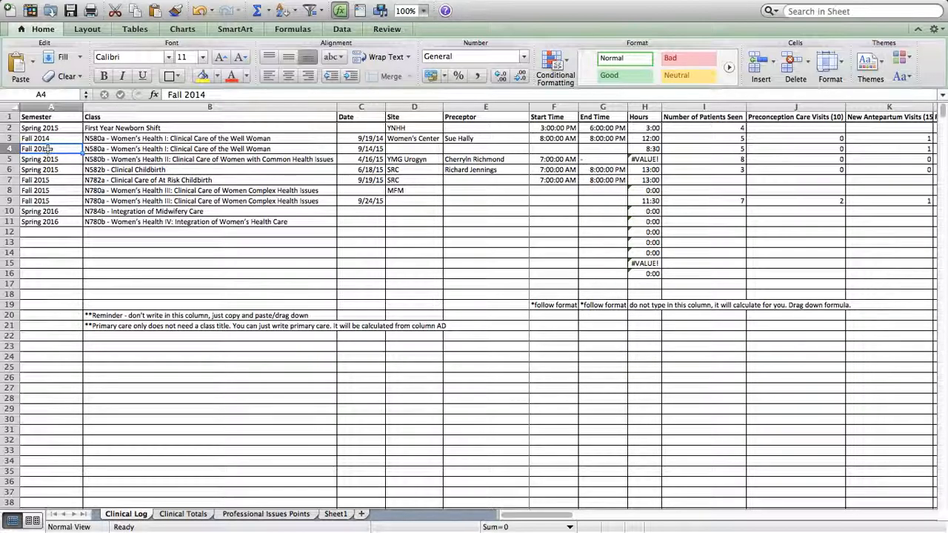
pyautogui.click(97, 149)
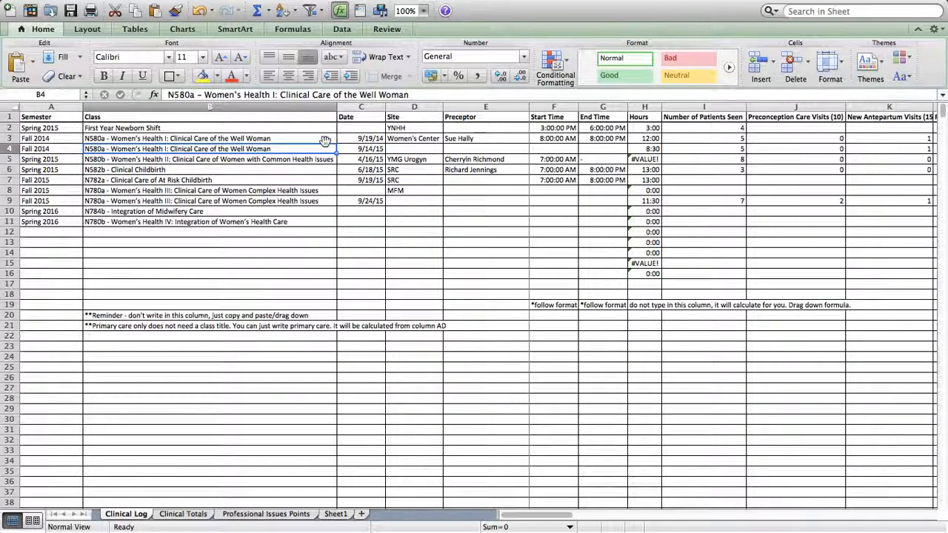
pyautogui.click(356, 149)
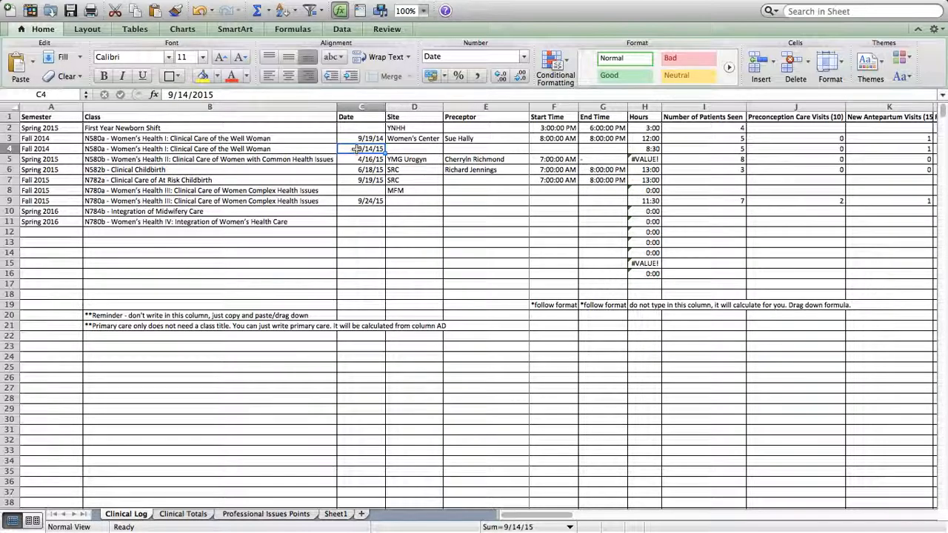
pyautogui.write('ALL FALL')
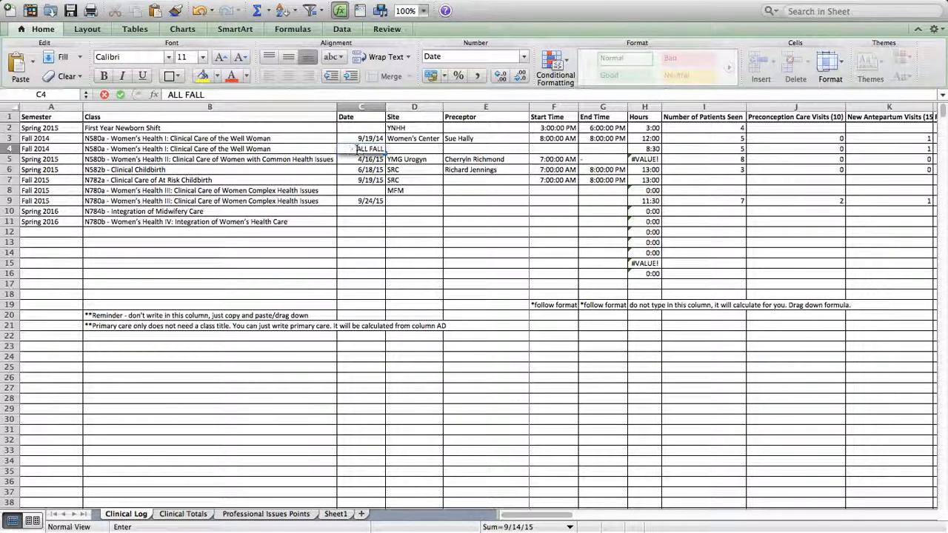
pyautogui.press('Tab')
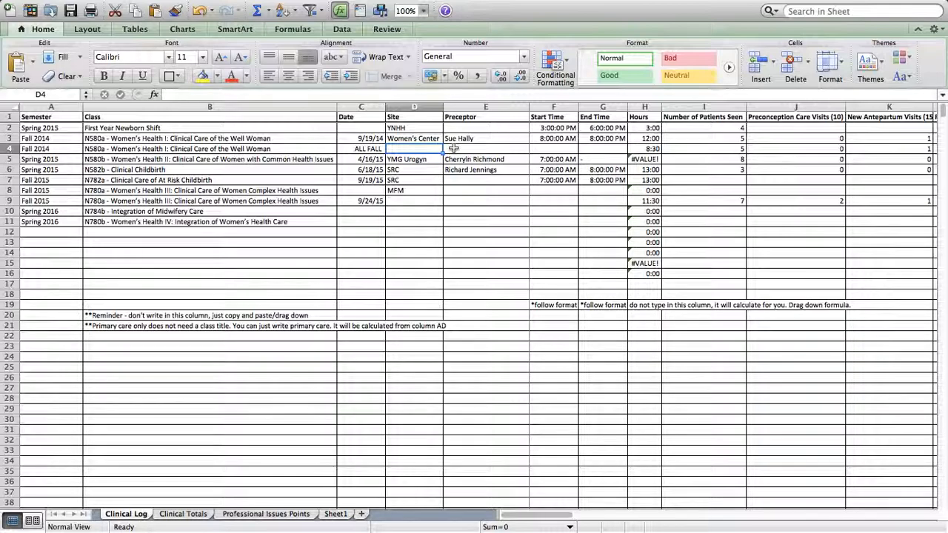
# - Set row 4's Hours to 88:00
pyautogui.click(633, 149)
pyautogui.write('88')
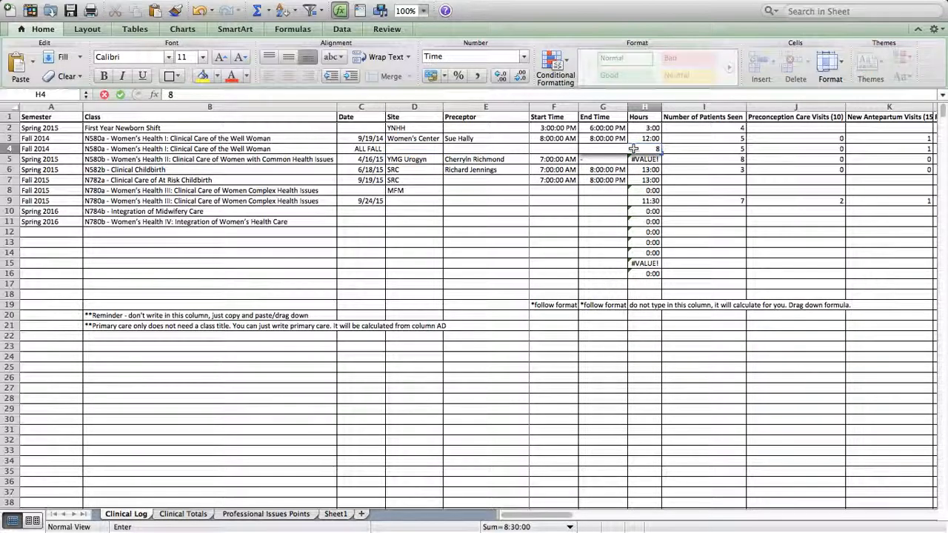
pyautogui.click(634, 148)
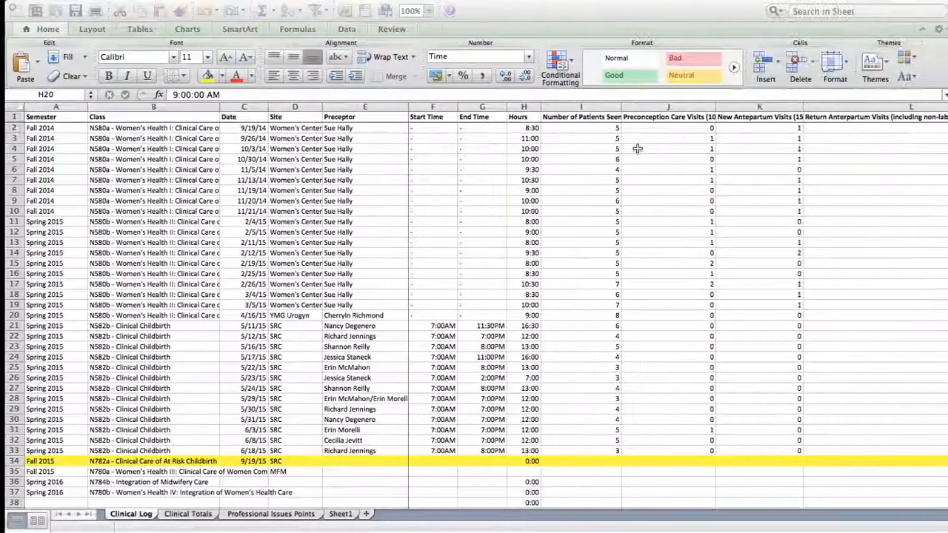
# - Open My Time Logs in Typhon and highlight the Fall 2014 N580a Women's Health 1 entries with their shift times
pyautogui.hotkey('ctrl', 'Right')
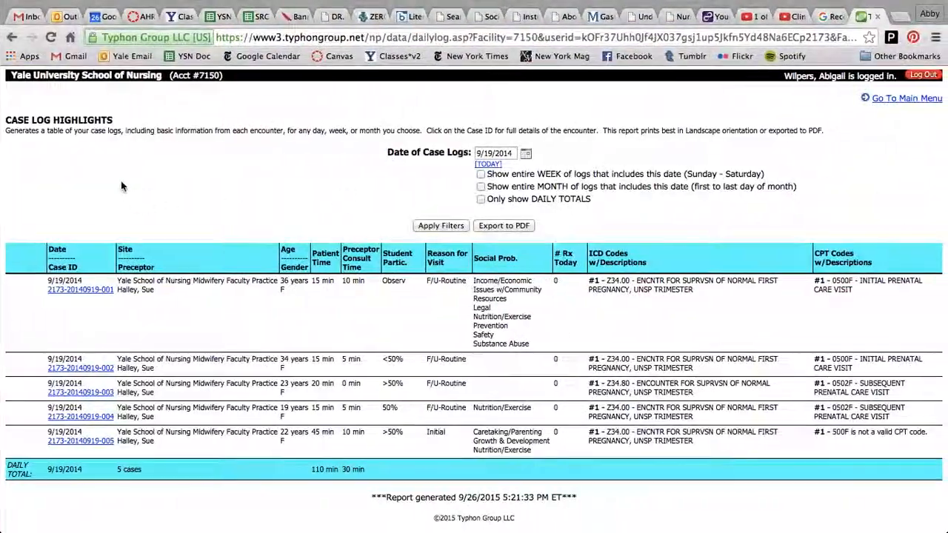
pyautogui.click(12, 39)
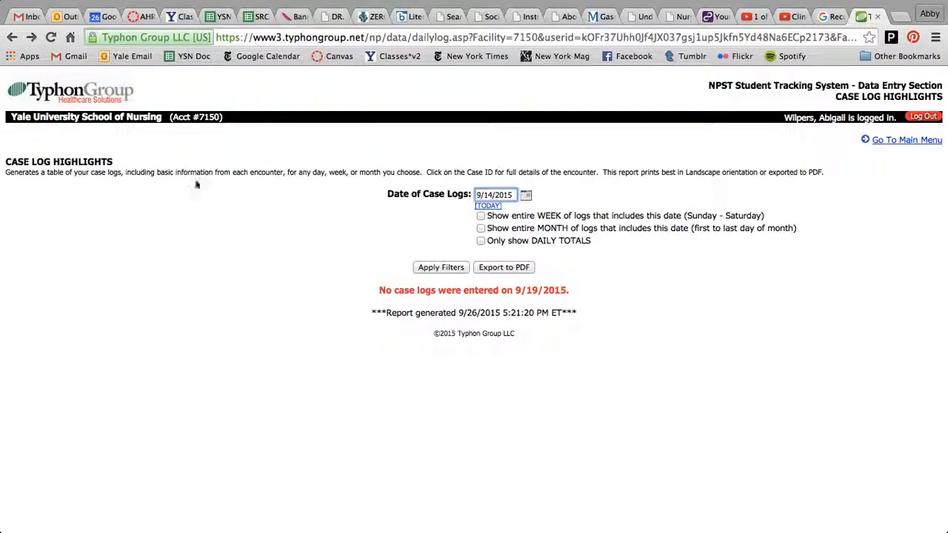
pyautogui.click(11, 39)
pyautogui.click(93, 330)
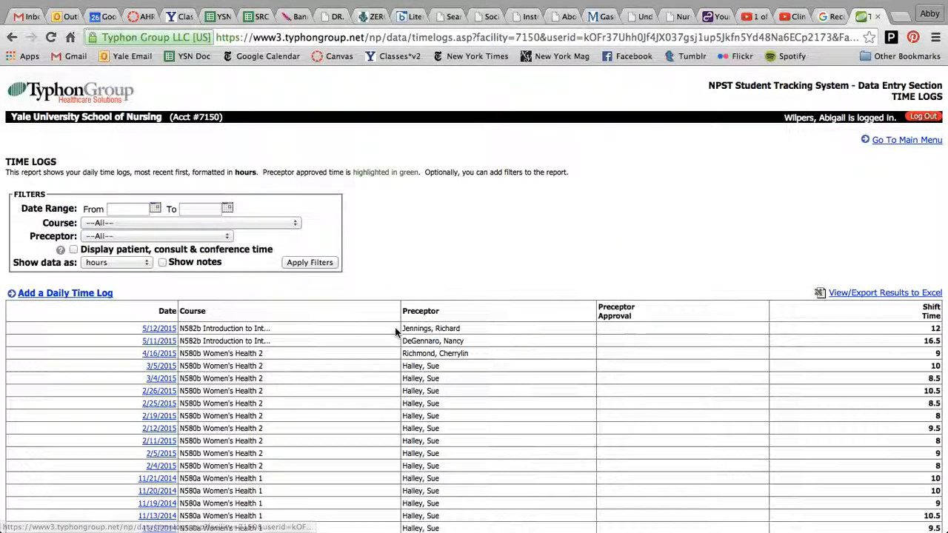
pyautogui.scroll(-3, 588, 328)
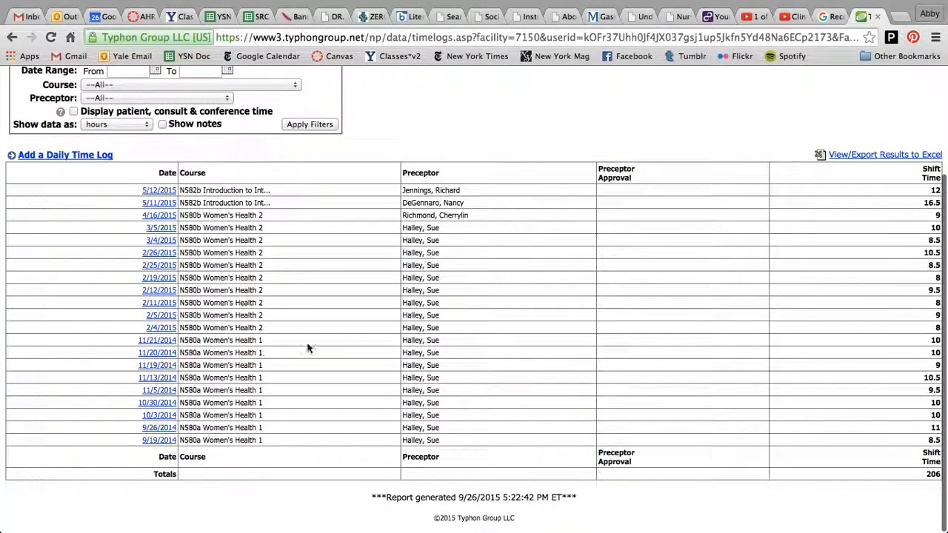
pyautogui.moveTo(782, 345); pyautogui.dragTo(786, 443)
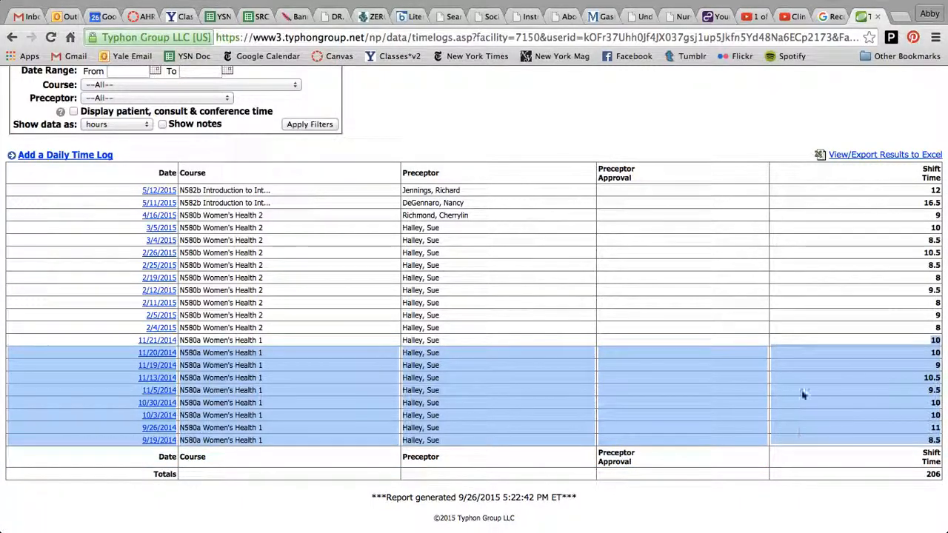
# - Return to the example Clinical Log spreadsheet and select row 4's Number of Patients Seen cell
pyautogui.hotkey('ctrl', 'Left')
pyautogui.hotkey('ctrl', 'Left')
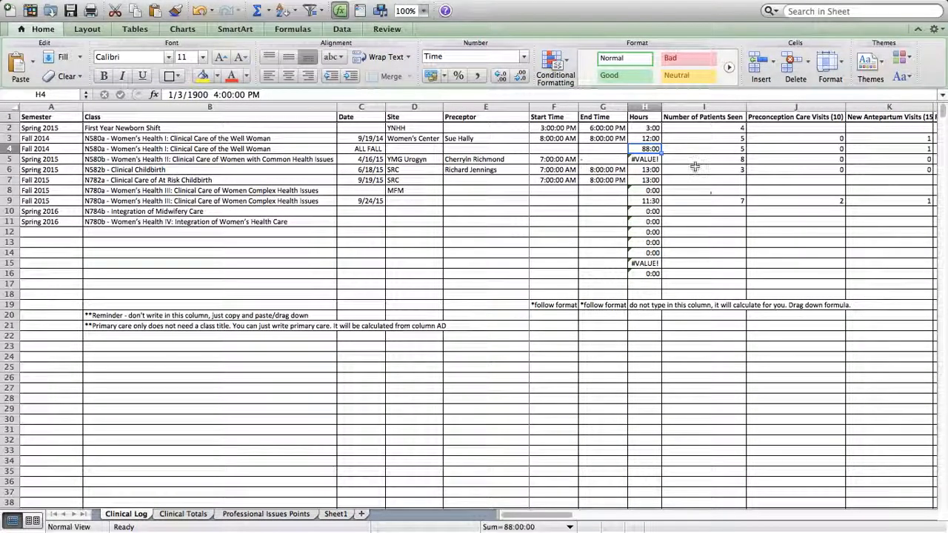
pyautogui.click(683, 151)
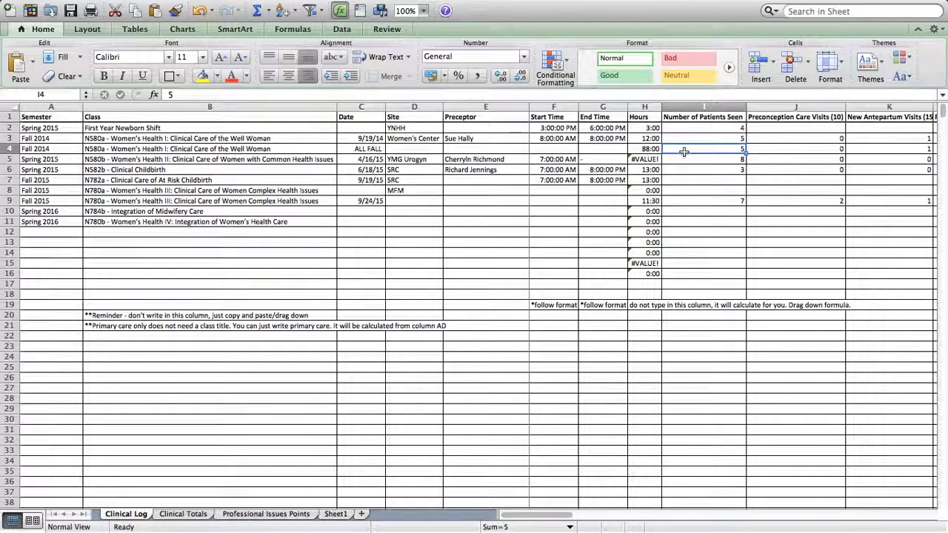
# - Open Typhon's Case Log Totals (Graphical) report and examine the case totals and the breakdowns down to Reason for Visit
pyautogui.hotkey('ctrl', 'Right')
pyautogui.hotkey('ctrl', 'Right')
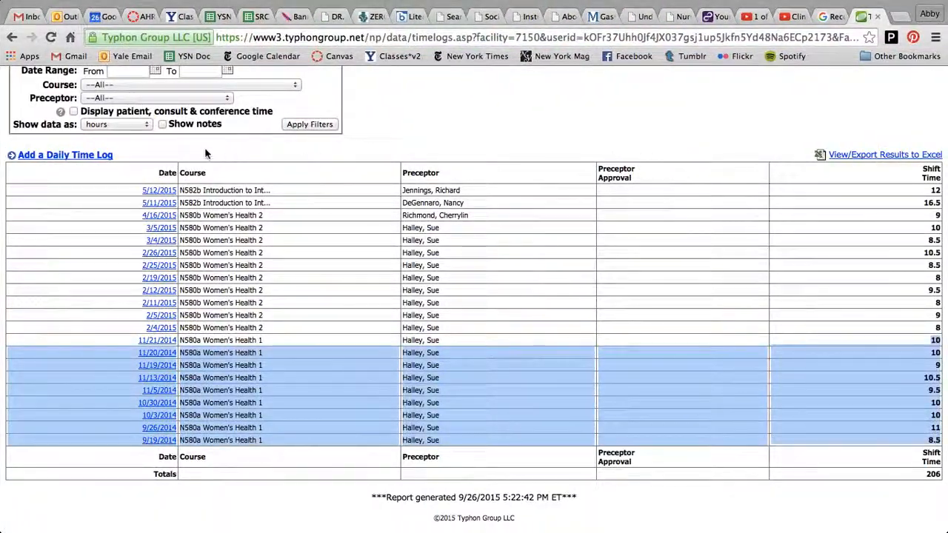
pyautogui.click(13, 37)
pyautogui.click(13, 37)
pyautogui.click(30, 37)
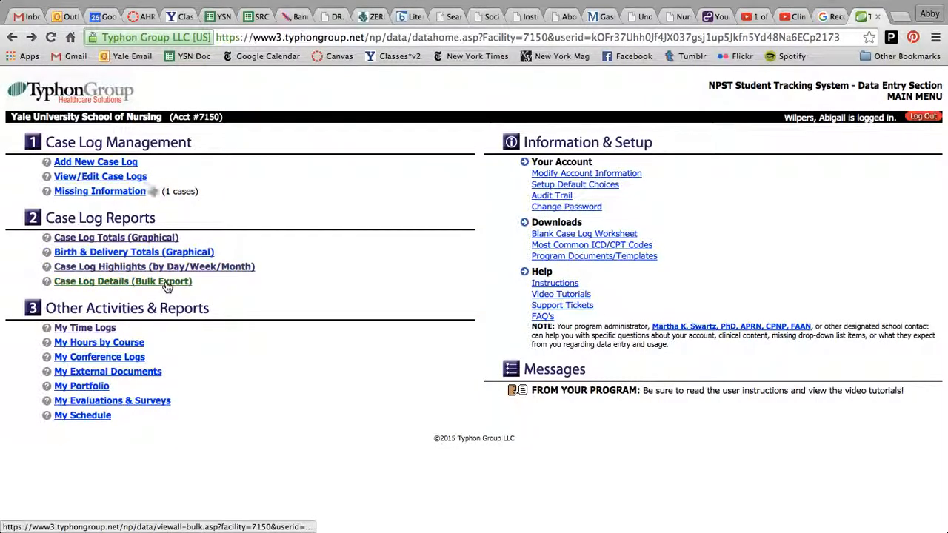
pyautogui.click(137, 240)
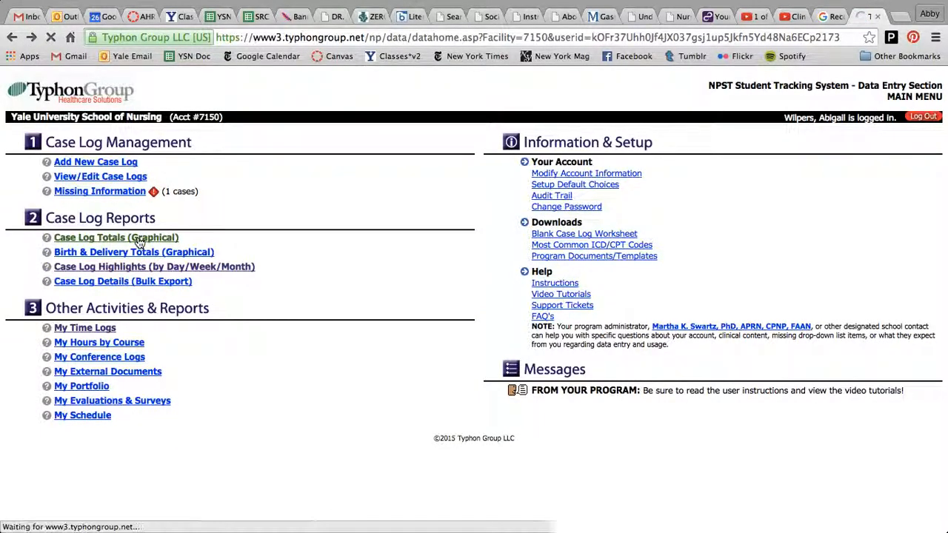
pyautogui.scroll(-5, 370, 302)
pyautogui.scroll(1, 372, 387)
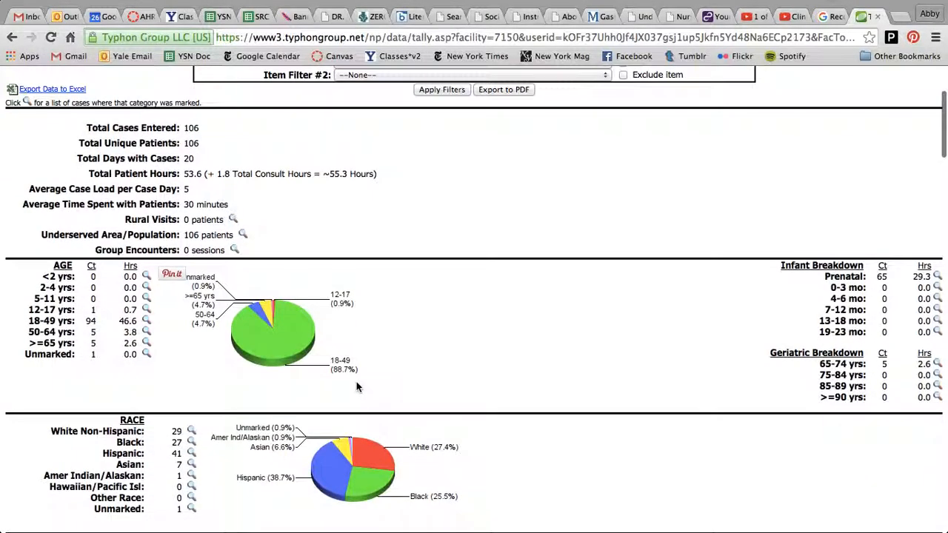
pyautogui.scroll(-1, 356, 387)
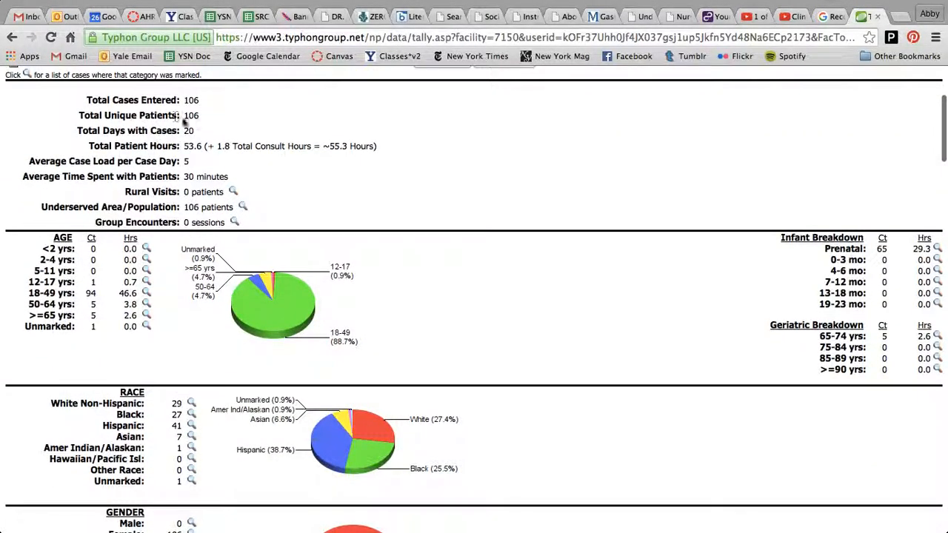
pyautogui.scroll(-8, 232, 338)
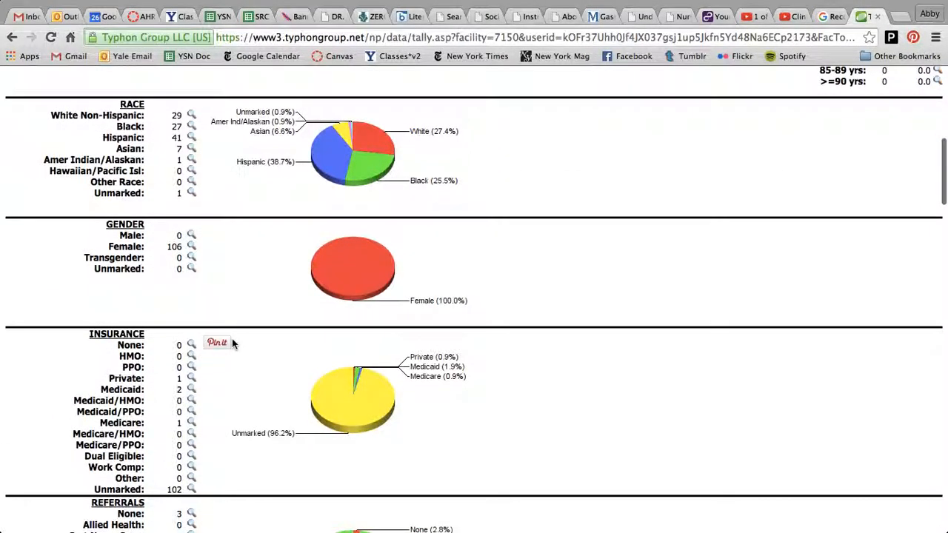
pyautogui.scroll(-5, 232, 339)
pyautogui.scroll(-10, 232, 339)
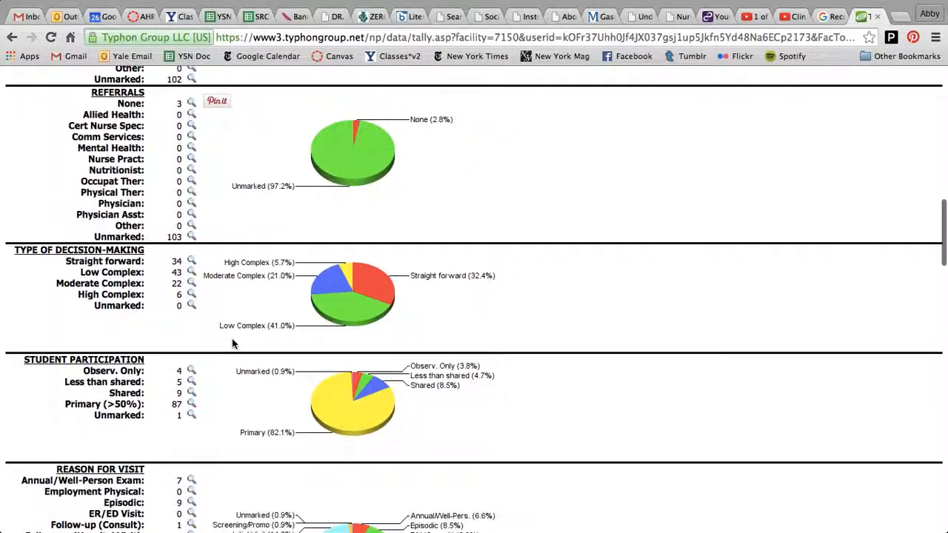
pyautogui.scroll(-5, 232, 343)
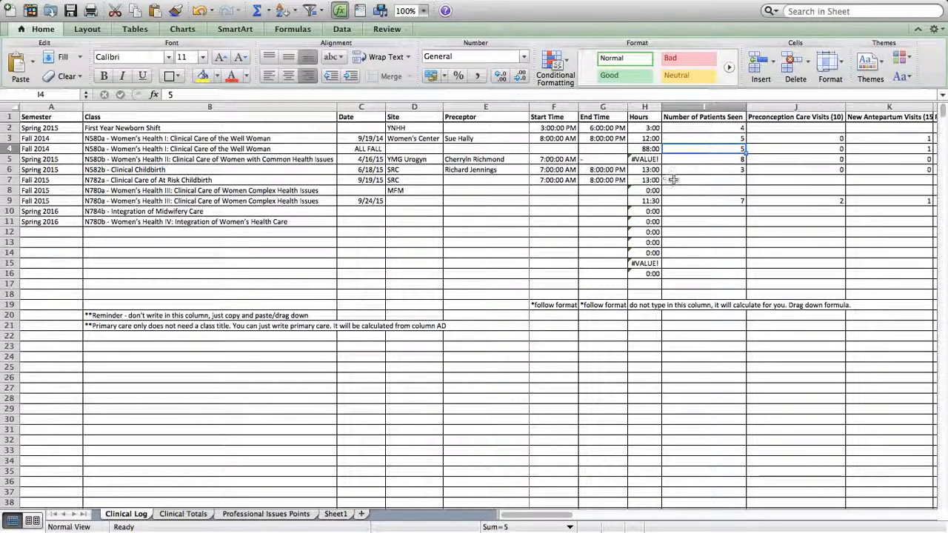
# - In the example Clinical Log, set row 4's Number of Patients Seen to 106 and its New Antepartum Visits to 15
pyautogui.write('106')
pyautogui.press('Tab')
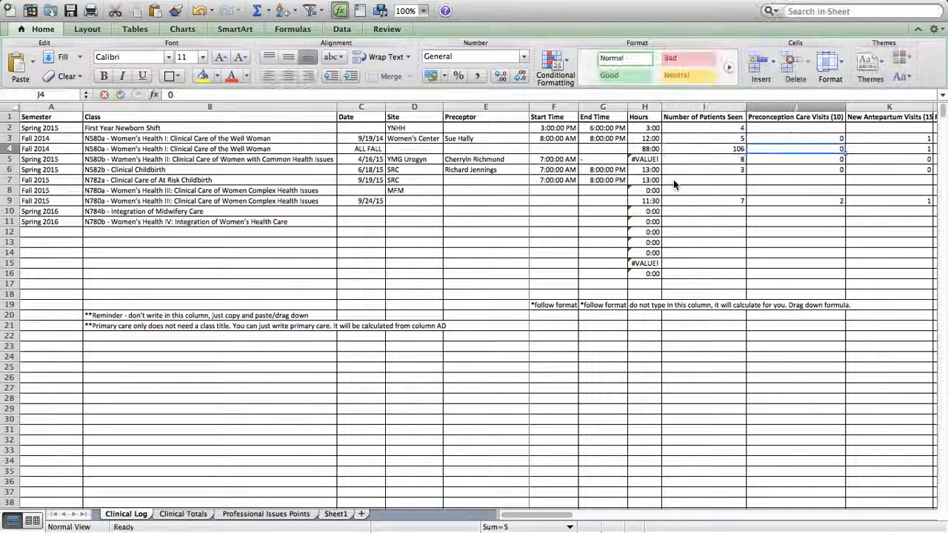
pyautogui.press('Tab')
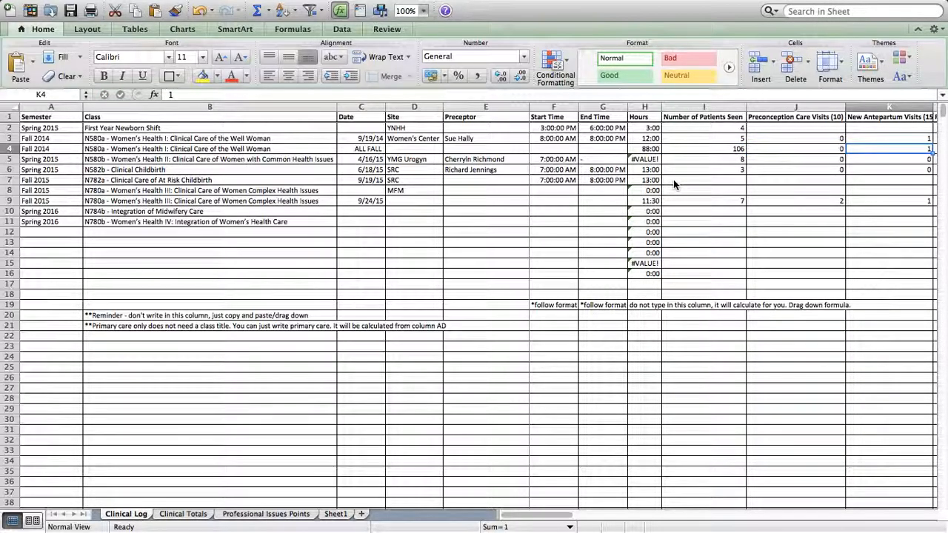
pyautogui.write('16')
pyautogui.press('Tab')
pyautogui.write('4')
pyautogui.press('Return')
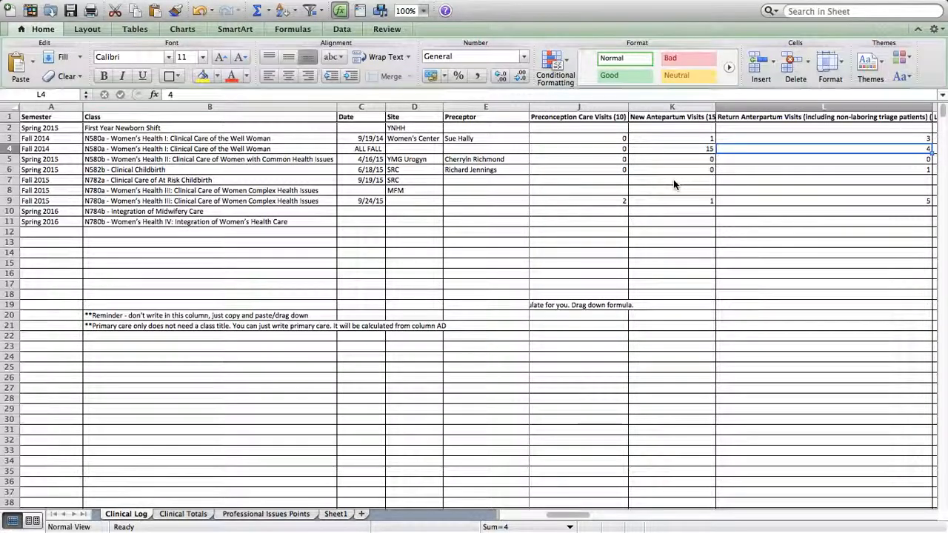
# - Check the program hours and experience counts on the Clinical Totals sheet and return to the Clinical Log sheet
pyautogui.click(185, 513)
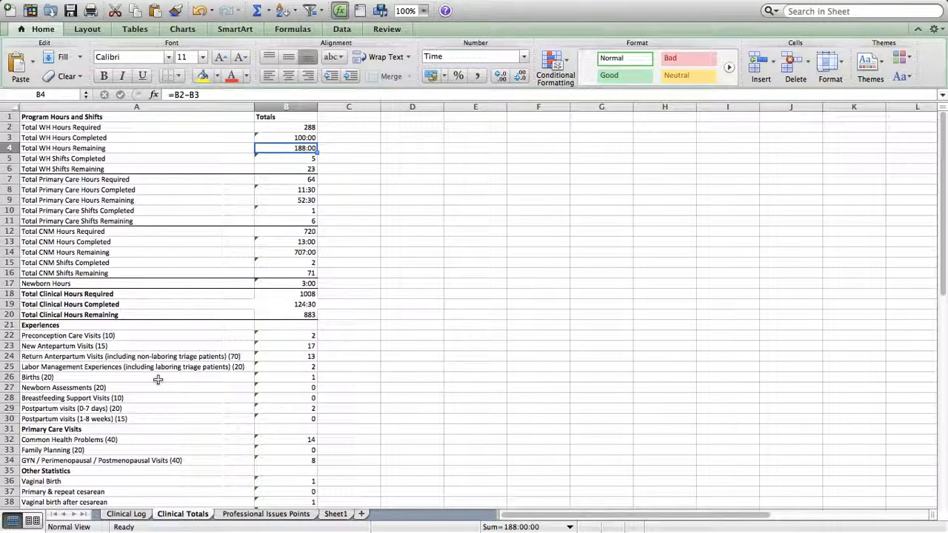
pyautogui.click(123, 514)
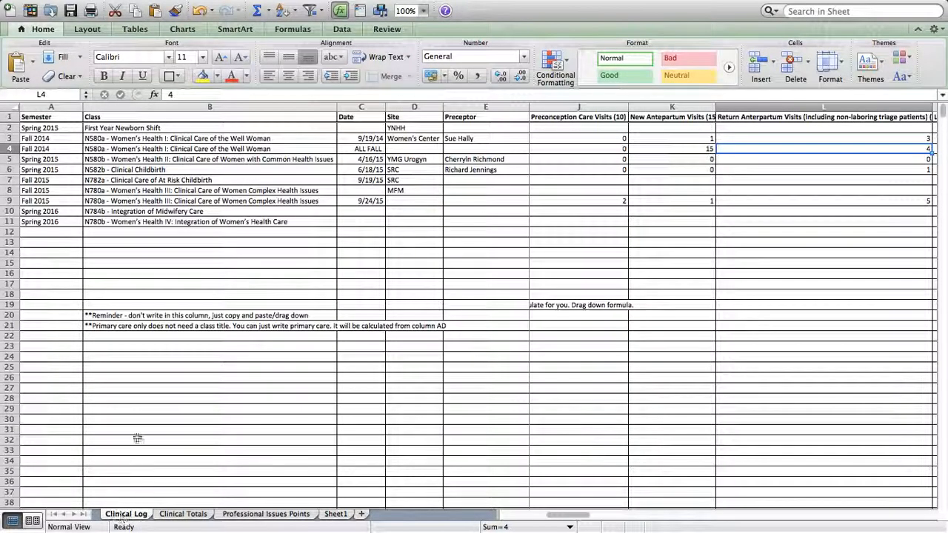
pyautogui.hscroll(-4, 151, 399)
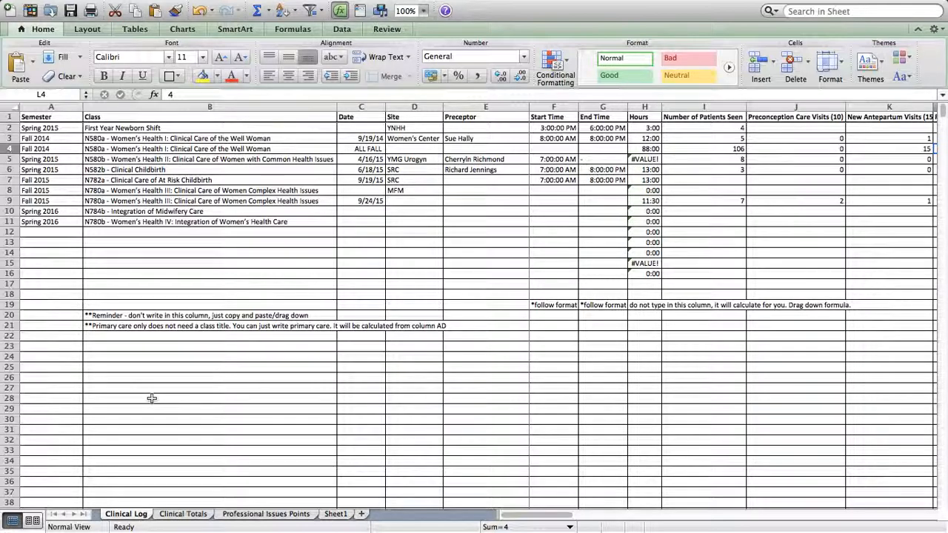